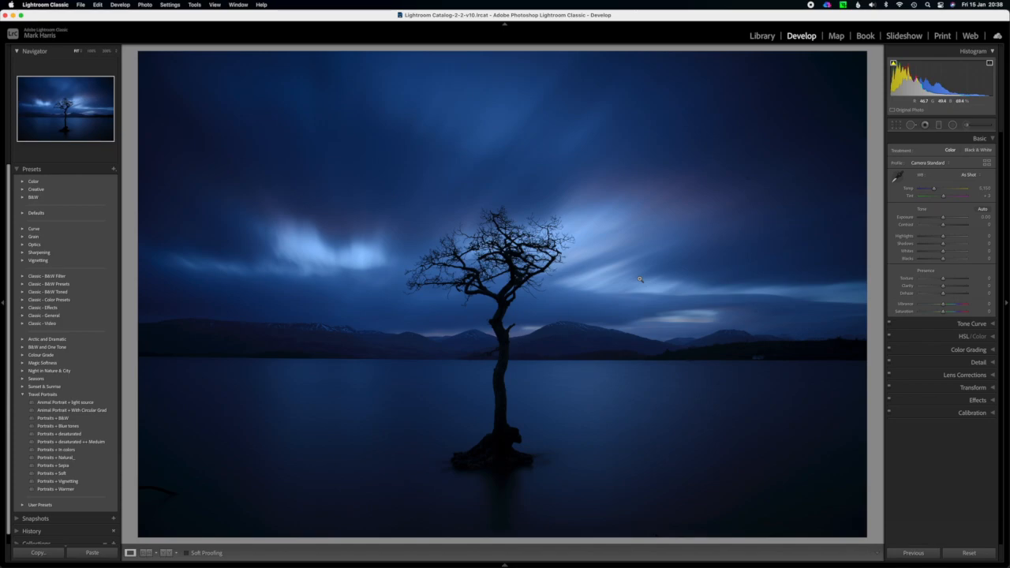
Crop the lake photo to a wide panoramic strip that keeps only the sky and the tree's crown.
left_click(897, 126)
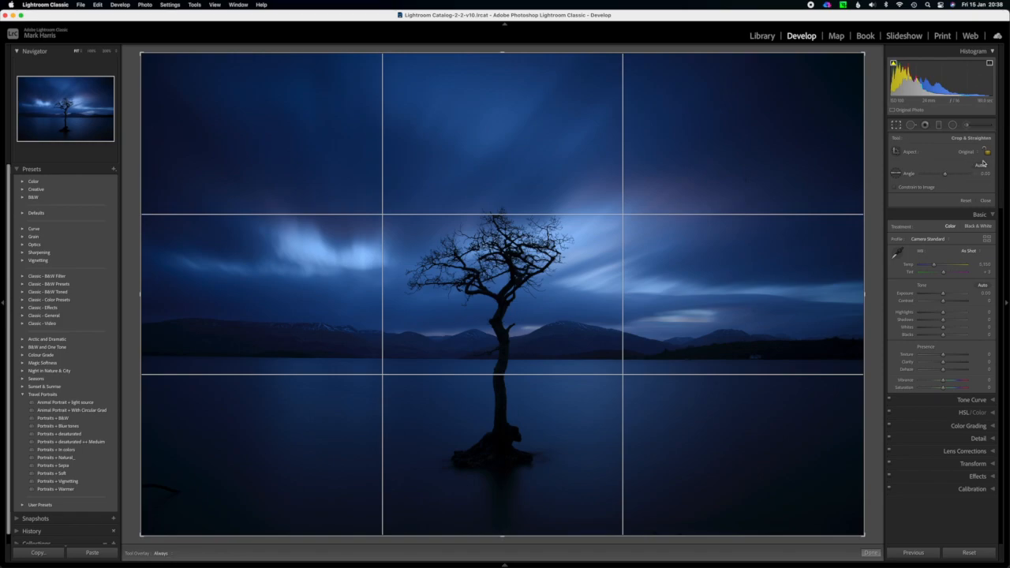
left_click_drag(504, 535, 497, 427)
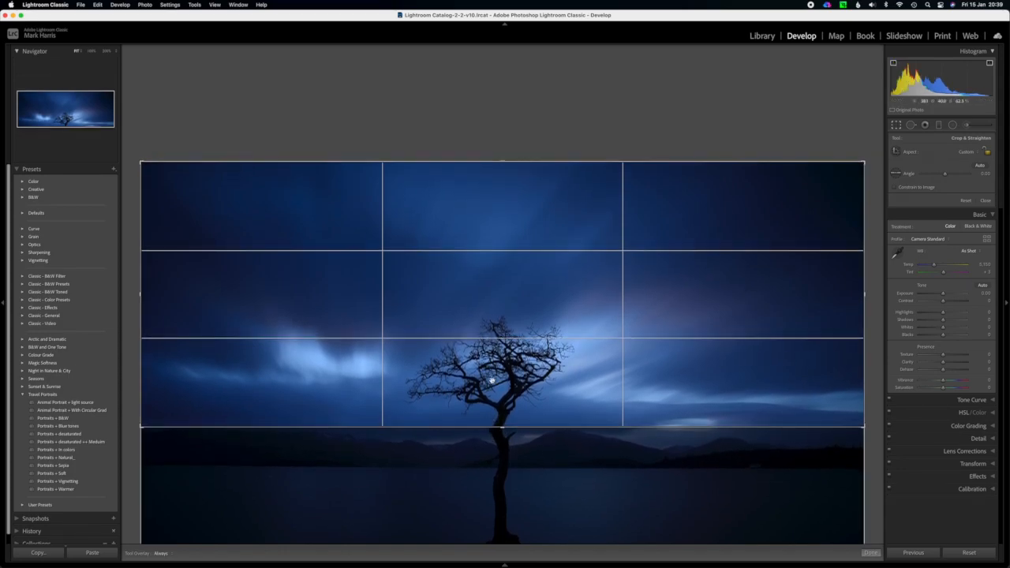
key("Return")
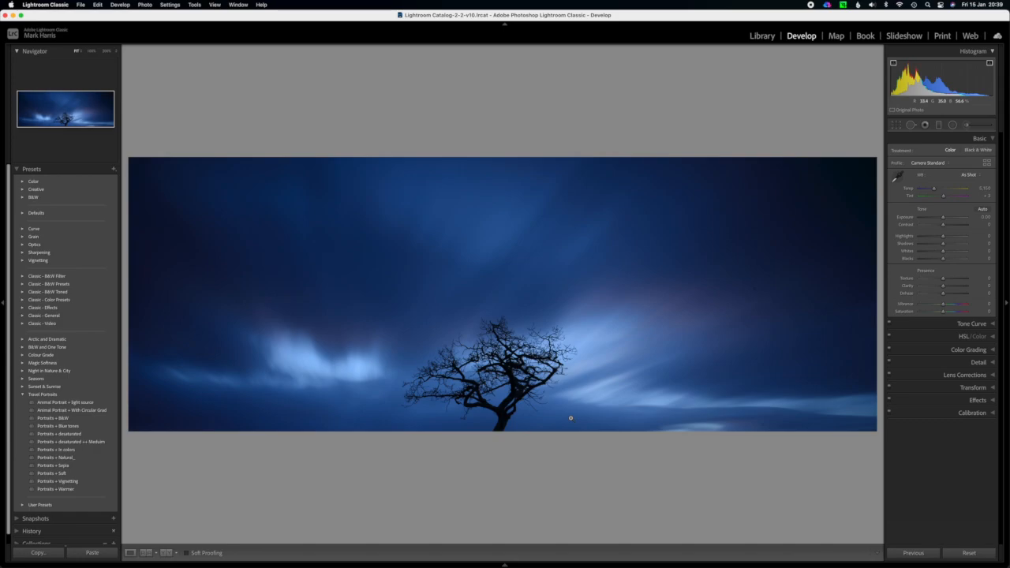
Switch to Photoshop with the cropped photo, unlock the background layer and duplicate it.
key("ctrl+Up")
left_click(287, 209)
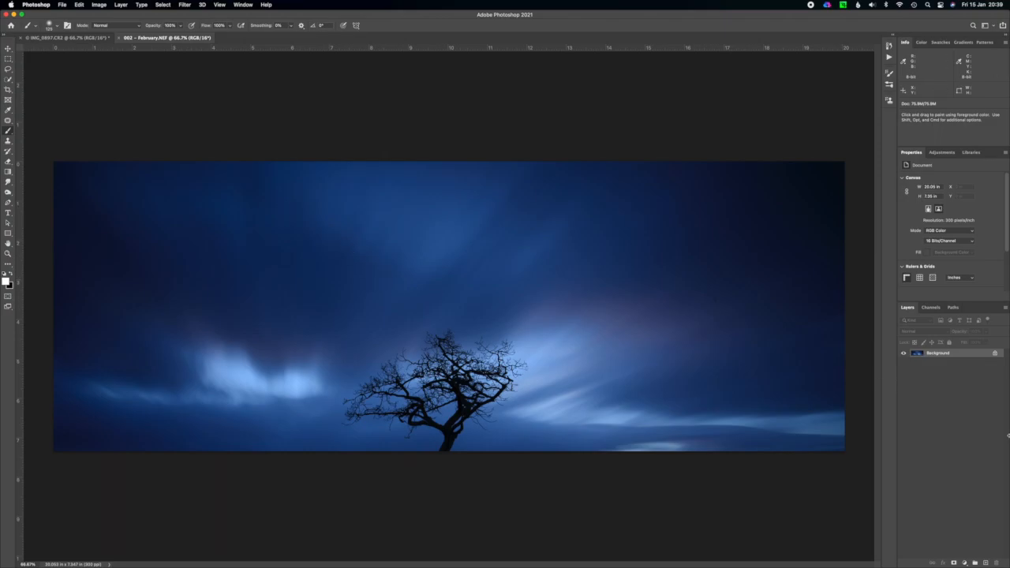
left_click(995, 354)
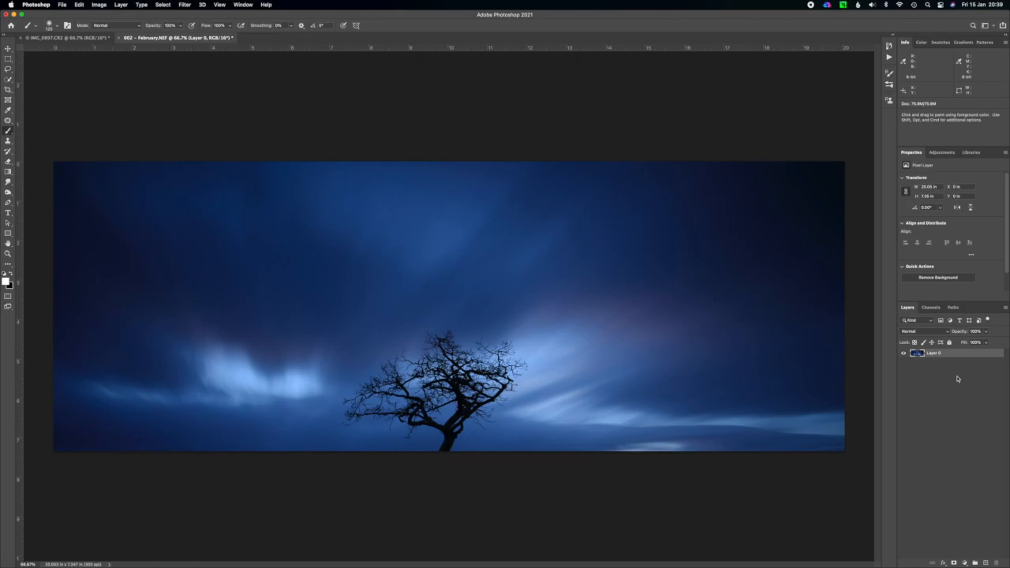
key("super+j")
Remove the tree from the duplicate layer with the Patch tool, using clean sky as the source, and deselect.
left_click_drag(8, 122, 41, 136)
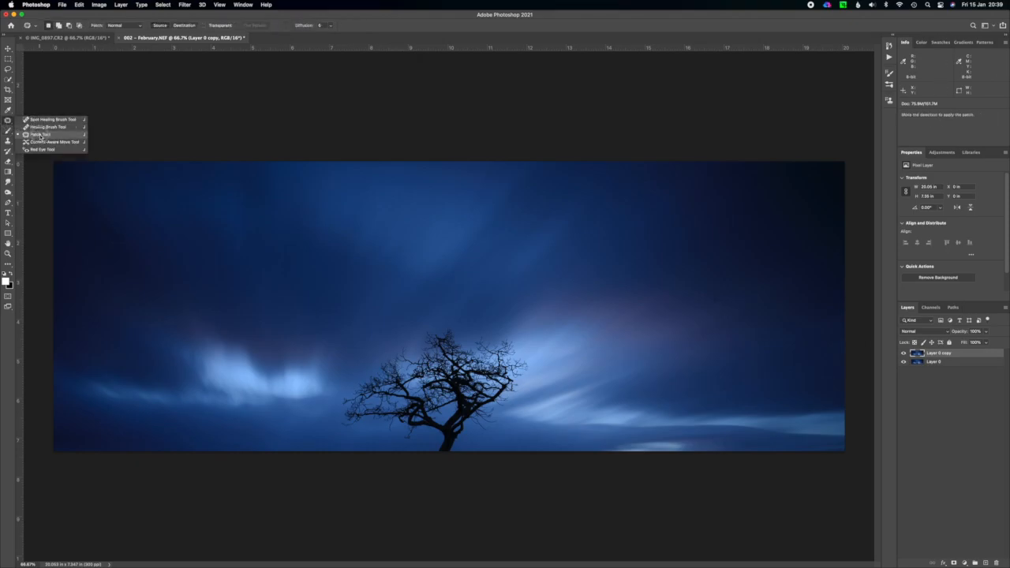
left_click_drag(41, 135, 41, 136)
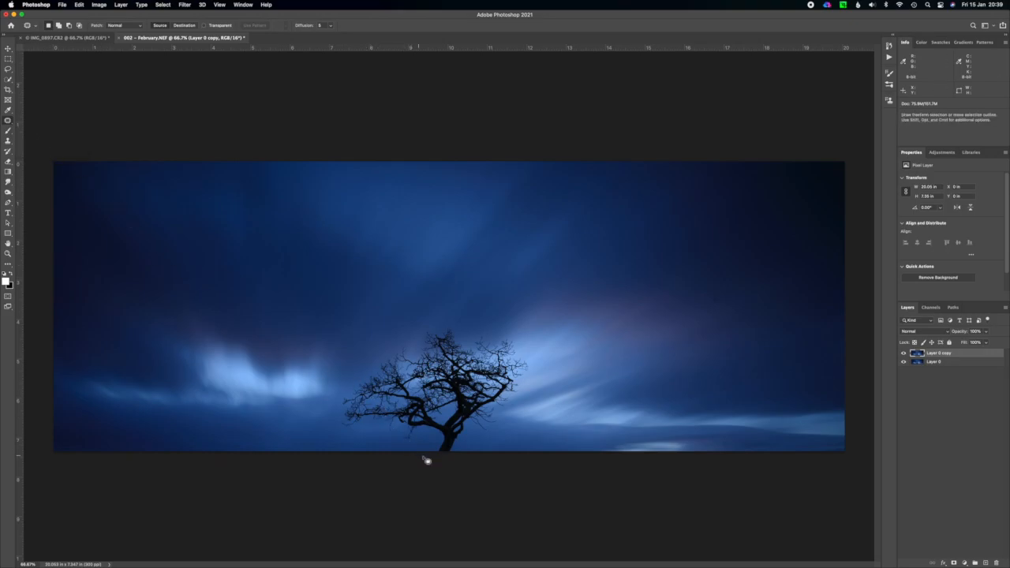
mouse_move(435, 461)
left_mouse_down()
mouse_move(431, 434)
mouse_move(409, 443)
mouse_move(374, 425)
mouse_move(336, 427)
mouse_move(341, 390)
mouse_move(433, 325)
mouse_move(514, 340)
mouse_move(540, 371)
mouse_move(535, 383)
mouse_move(498, 438)
mouse_move(471, 442)
mouse_move(436, 463)
left_mouse_up()
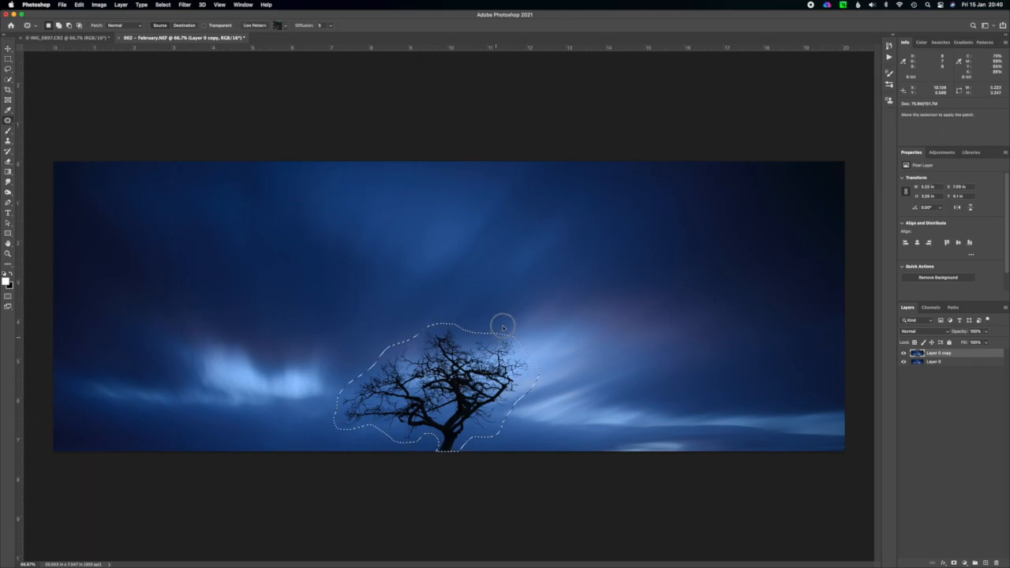
left_click_drag(509, 320, 575, 272)
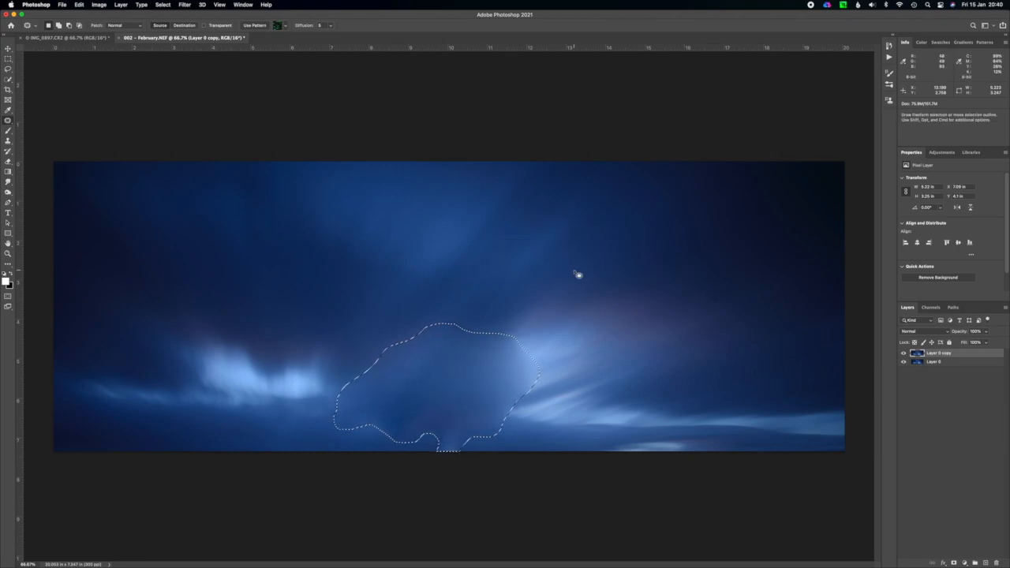
key("super+d")
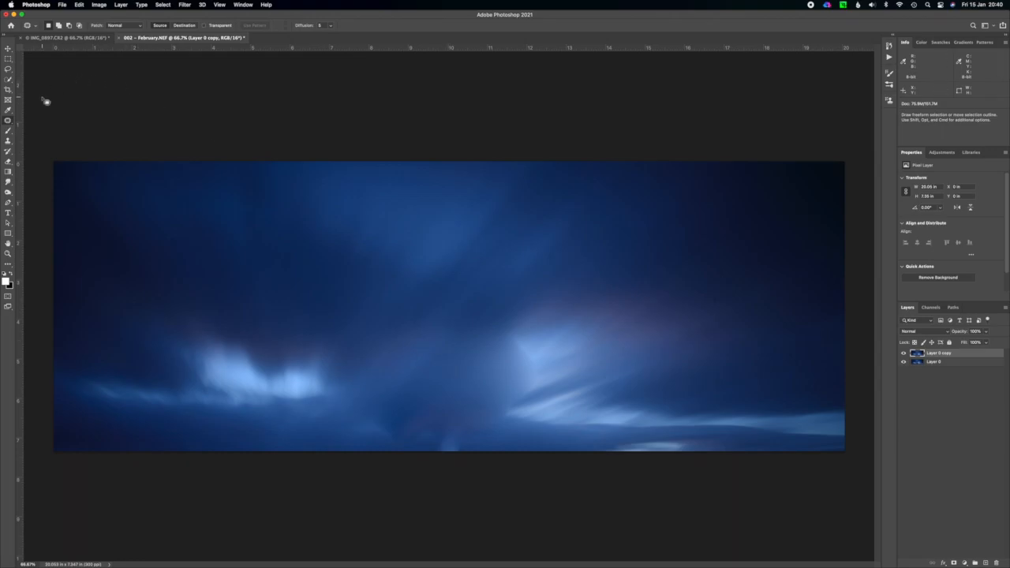
Extend the canvas downward with a 16:9 content-aware crop of about 18.63 by 10.48 inches.
left_click(8, 90)
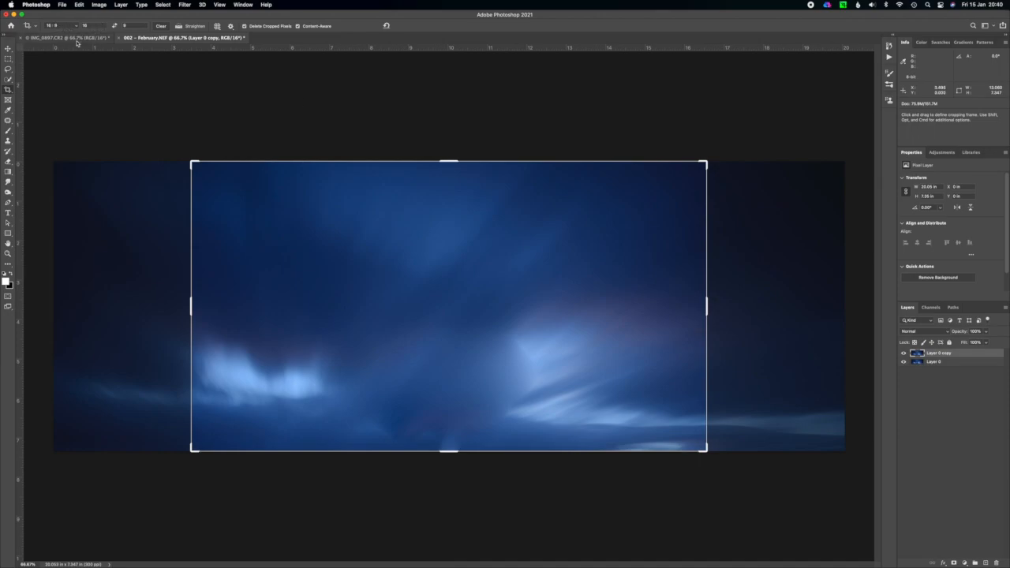
left_click_drag(450, 452, 458, 515)
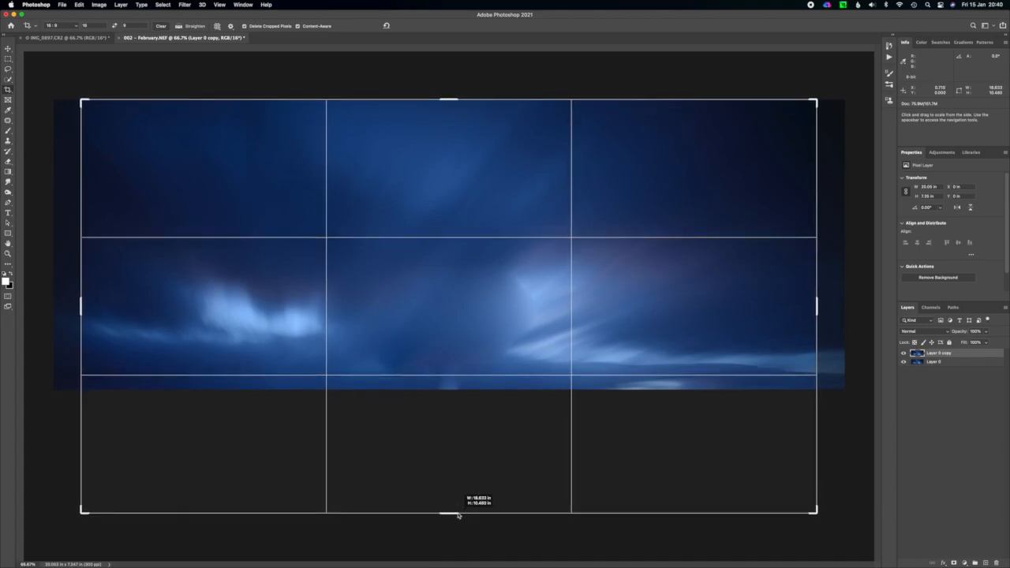
left_click(300, 26)
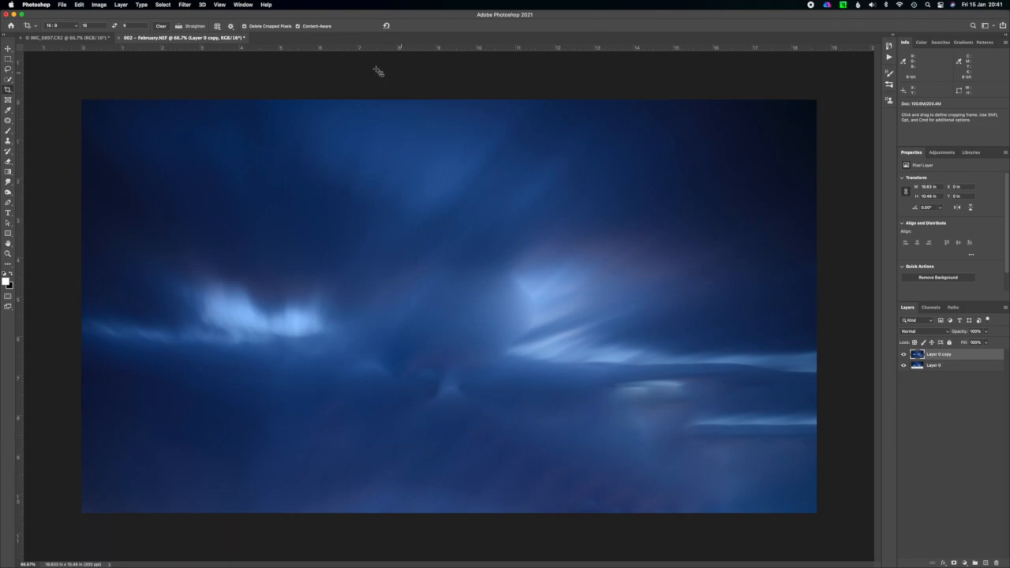
Start a Motion Blur on the duplicate layer, try shorter distances and settle on 2000 pixels.
left_click(187, 6)
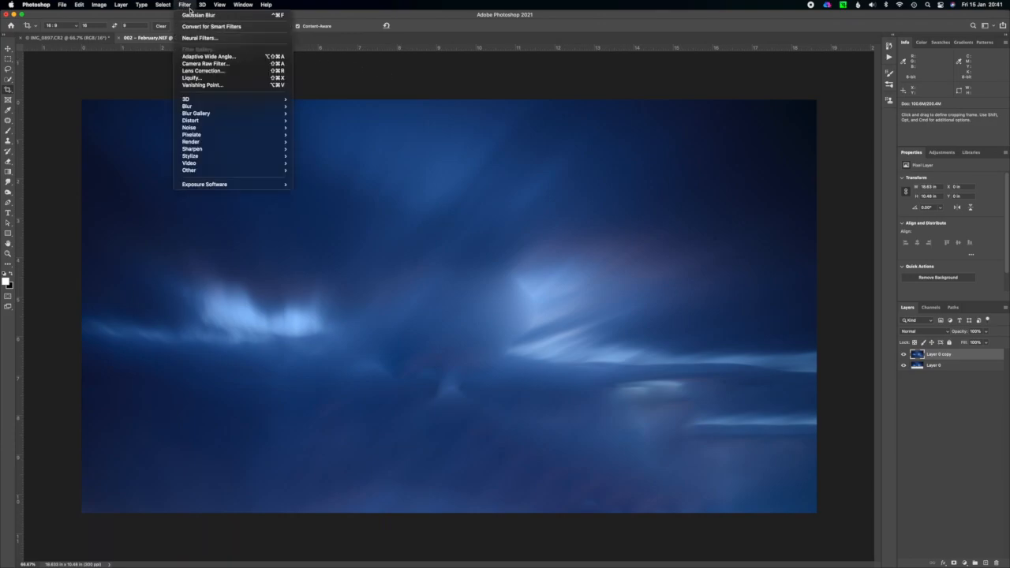
mouse_move(246, 108)
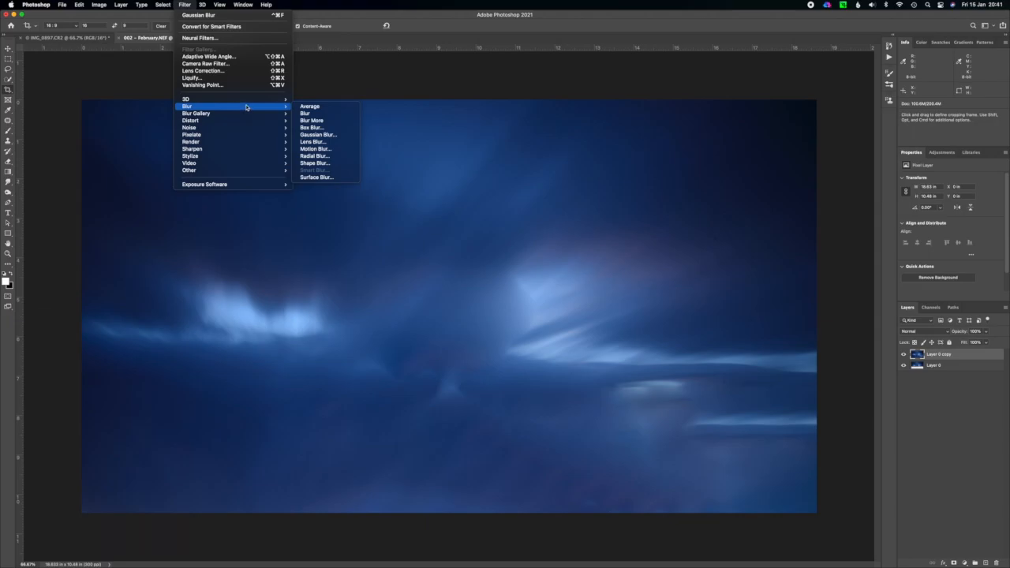
left_click(340, 149)
left_click_drag(496, 148, 714, 124)
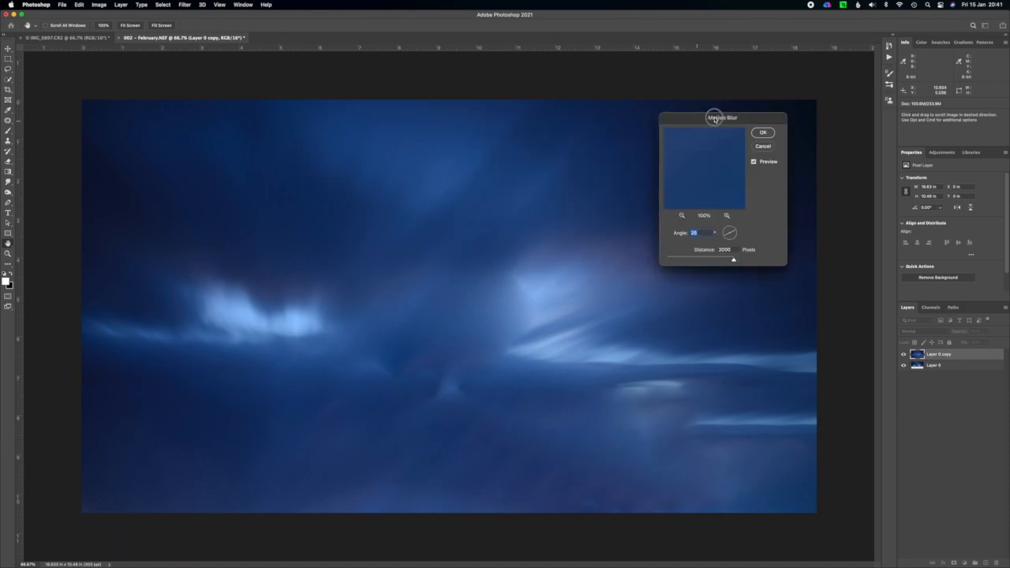
left_click(735, 262)
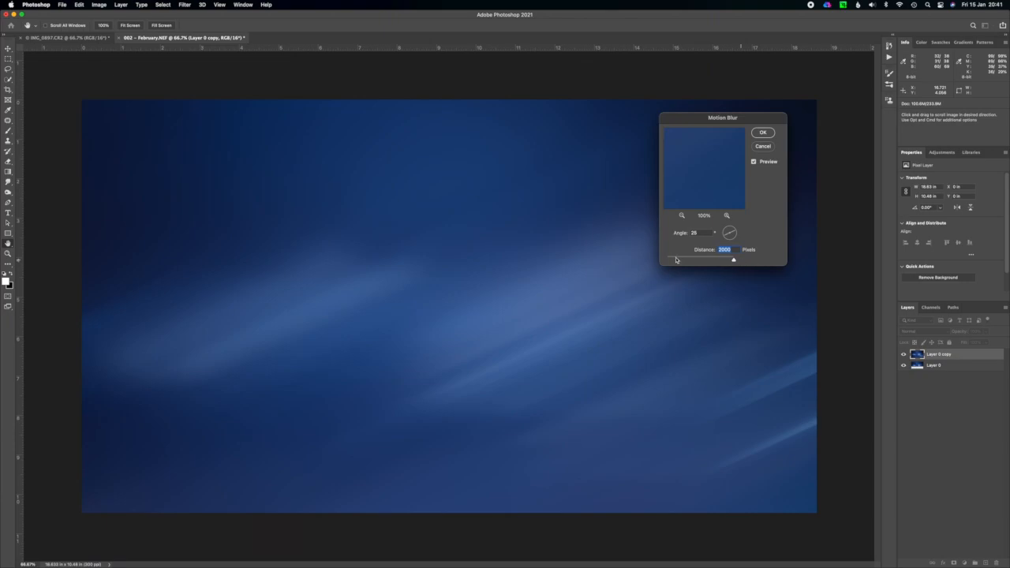
left_click(674, 260)
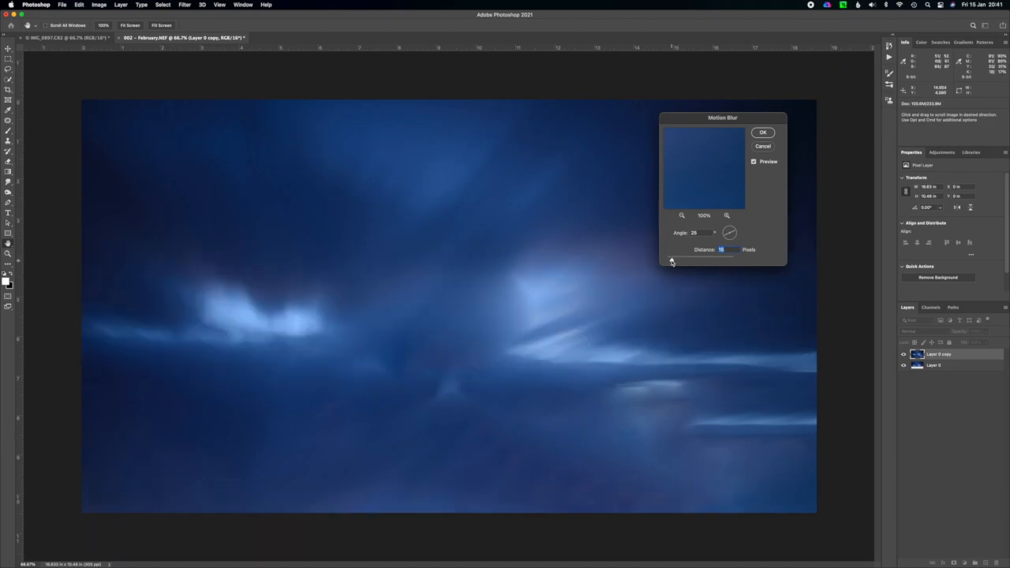
left_click_drag(671, 259, 682, 262)
left_click_drag(683, 262, 687, 262)
left_click_drag(687, 262, 752, 262)
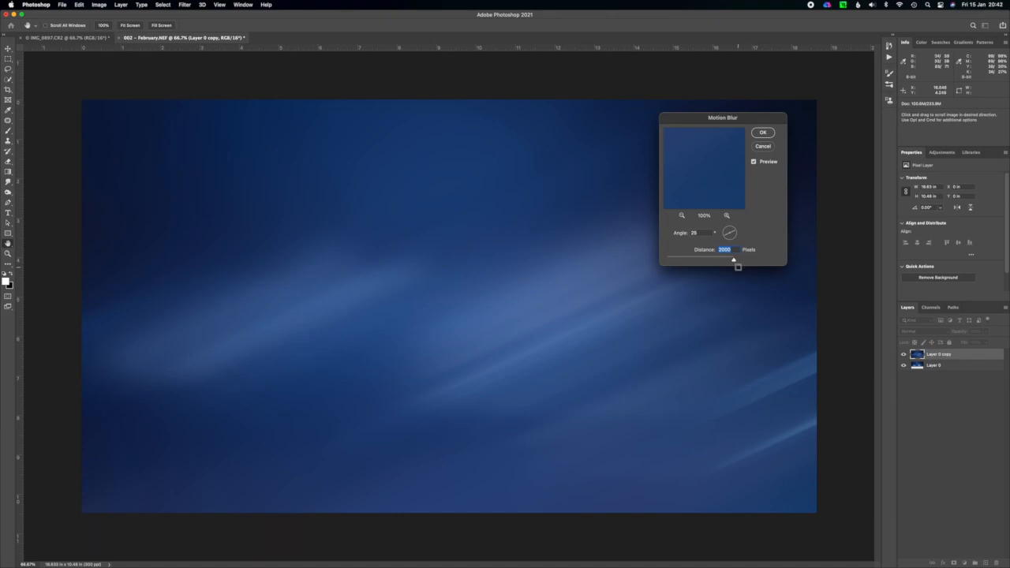
Try different Motion Blur angles, settle on about 18 degrees and apply the filter.
left_click_drag(730, 232, 737, 230)
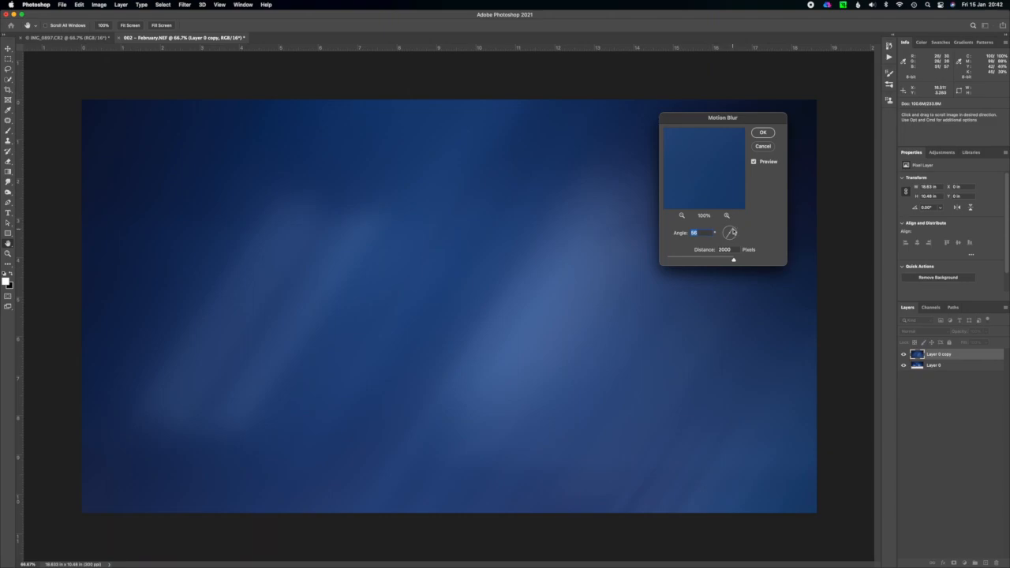
left_click_drag(734, 232, 736, 232)
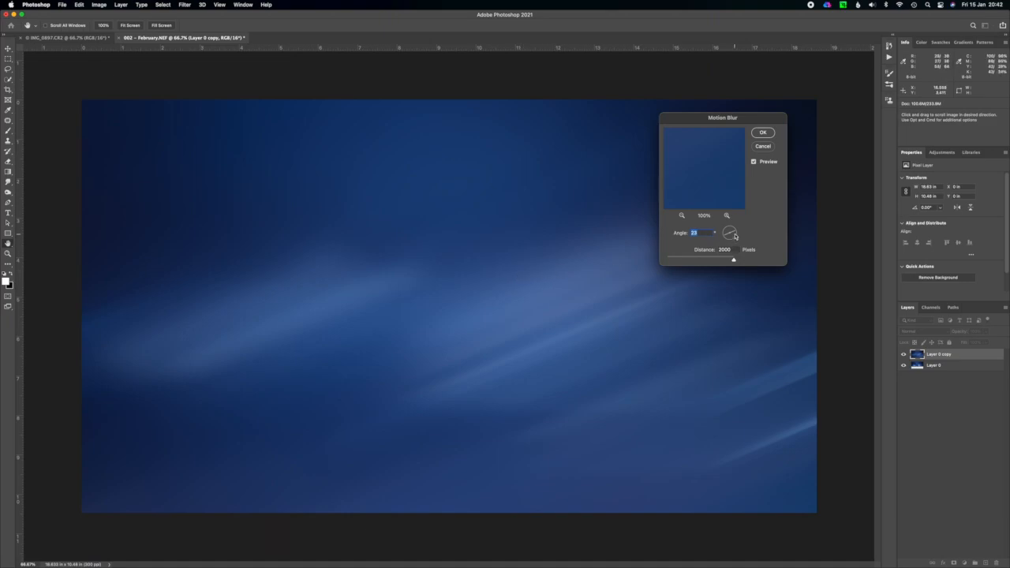
left_click_drag(735, 235, 736, 233)
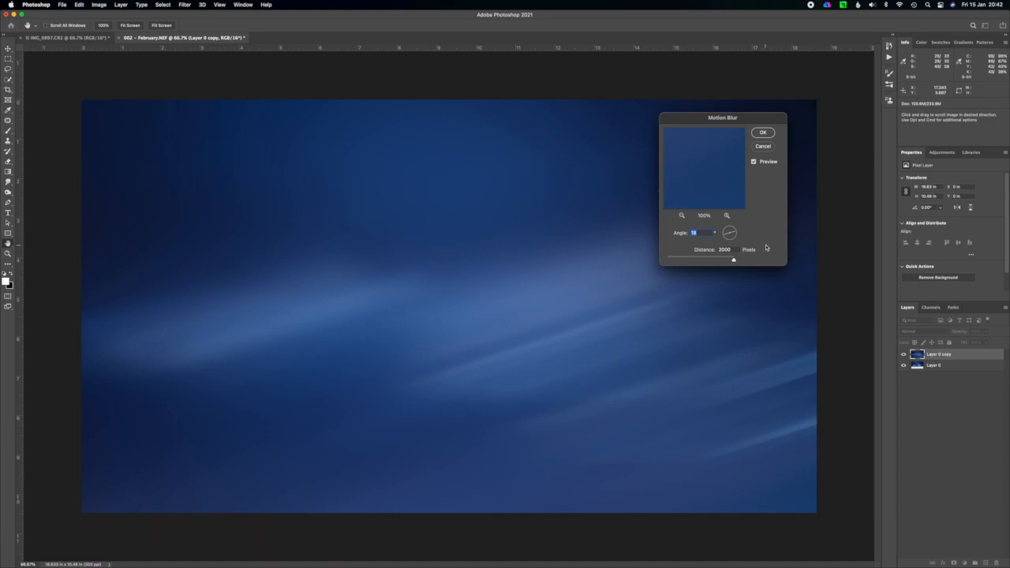
left_click(762, 132)
key("c")
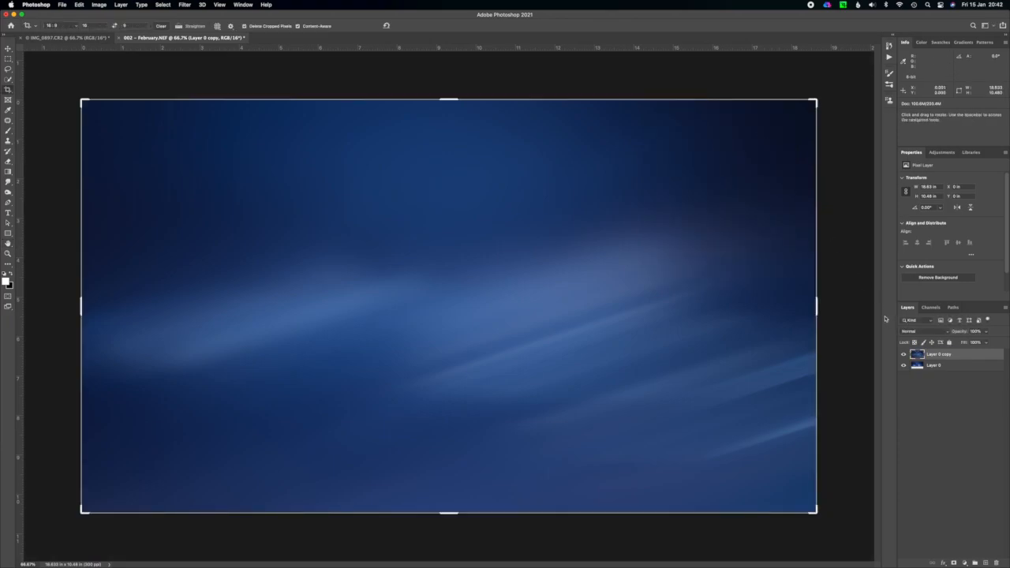
Leave the crop frame for the Brush tool and repeat the last Motion Blur on the duplicate layer.
left_click(8, 130)
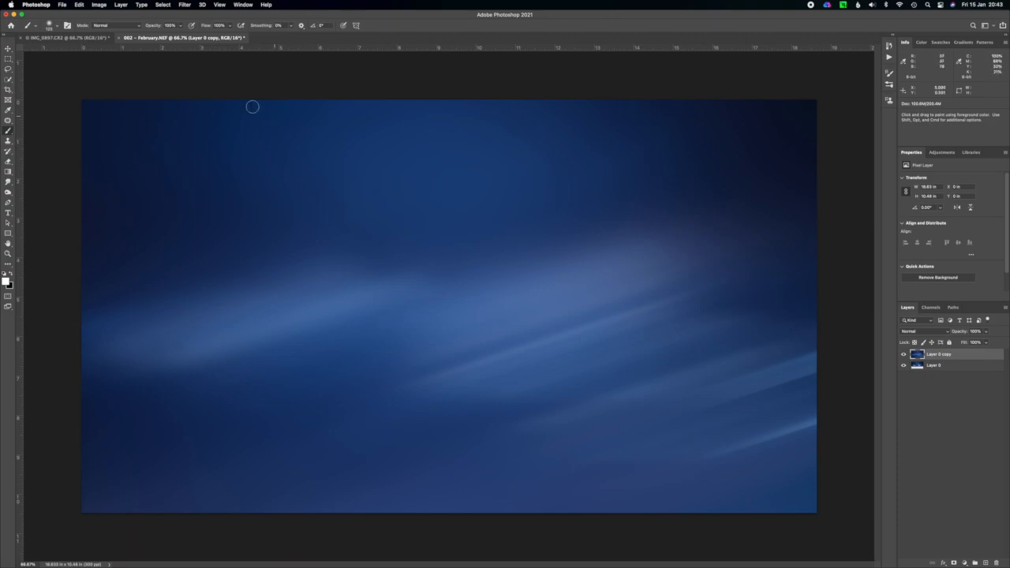
left_click(184, 4)
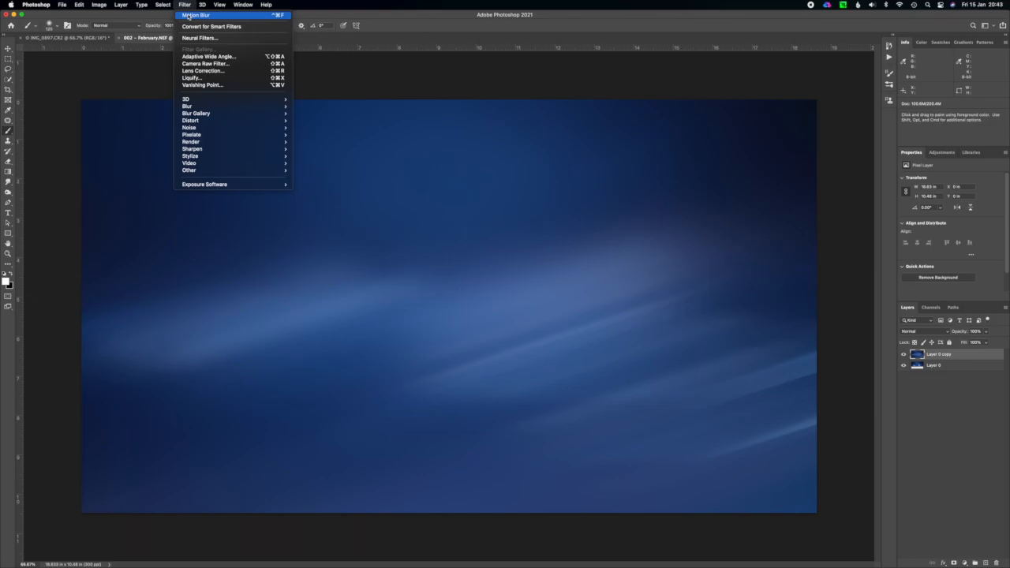
left_click(188, 15)
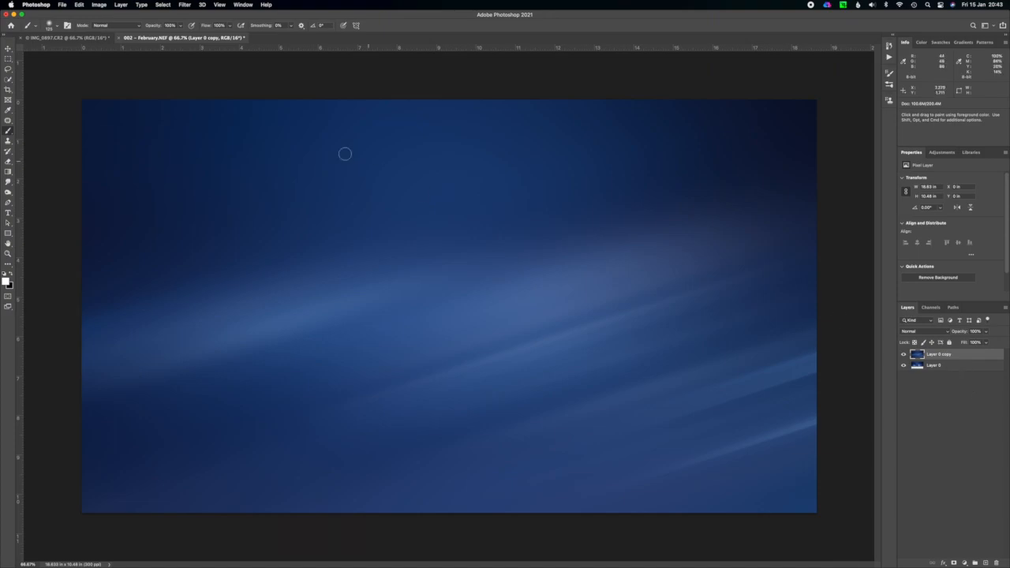
Apply a Gaussian Blur with a radius of 14.8 pixels to the duplicate layer.
left_click(185, 6)
mouse_move(241, 108)
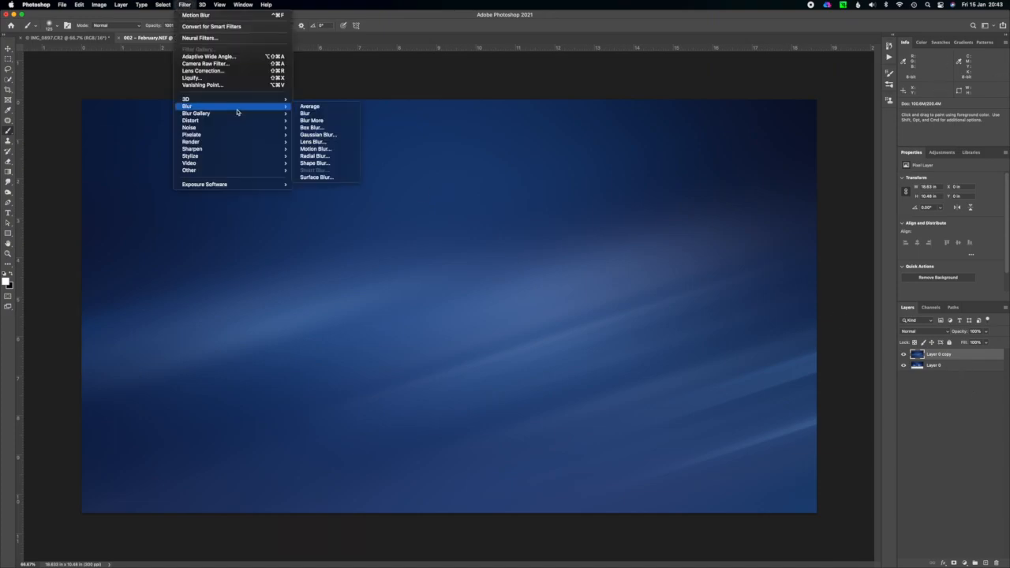
left_click(326, 135)
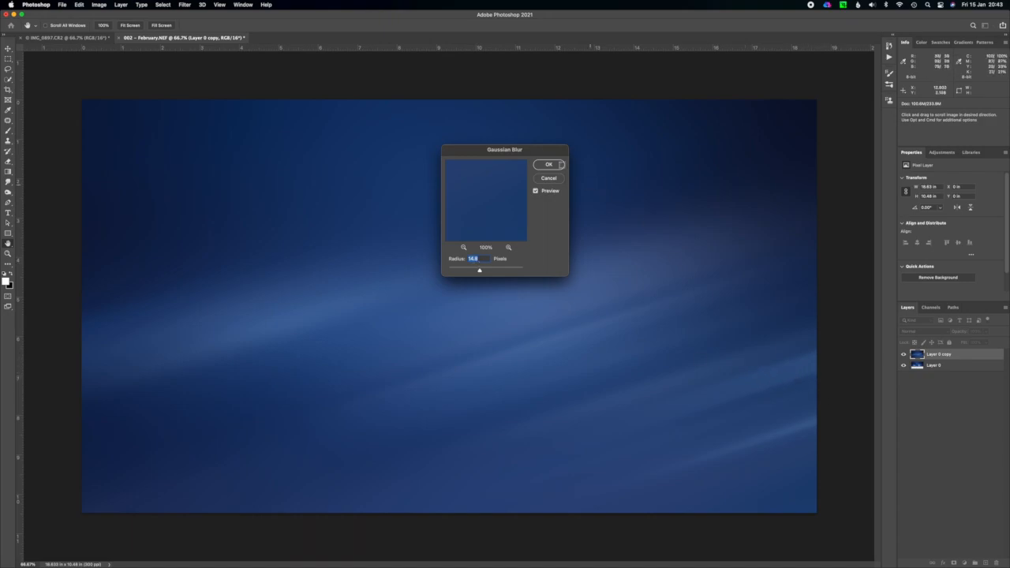
left_click(550, 164)
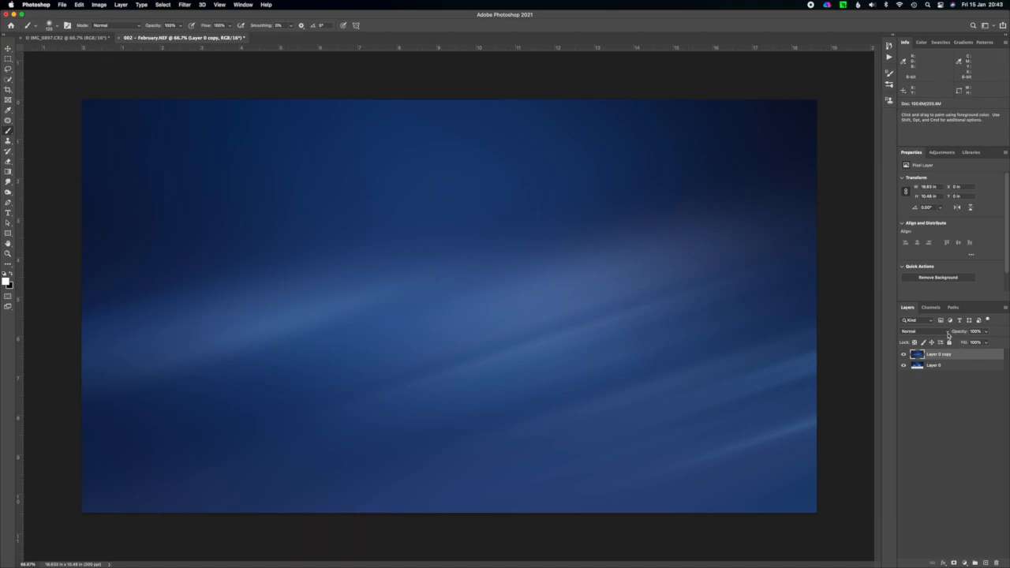
Add a Black & White adjustment layer above the blurred sky, leaving the layer's blend mode at Normal.
left_click(948, 333)
left_click(948, 334)
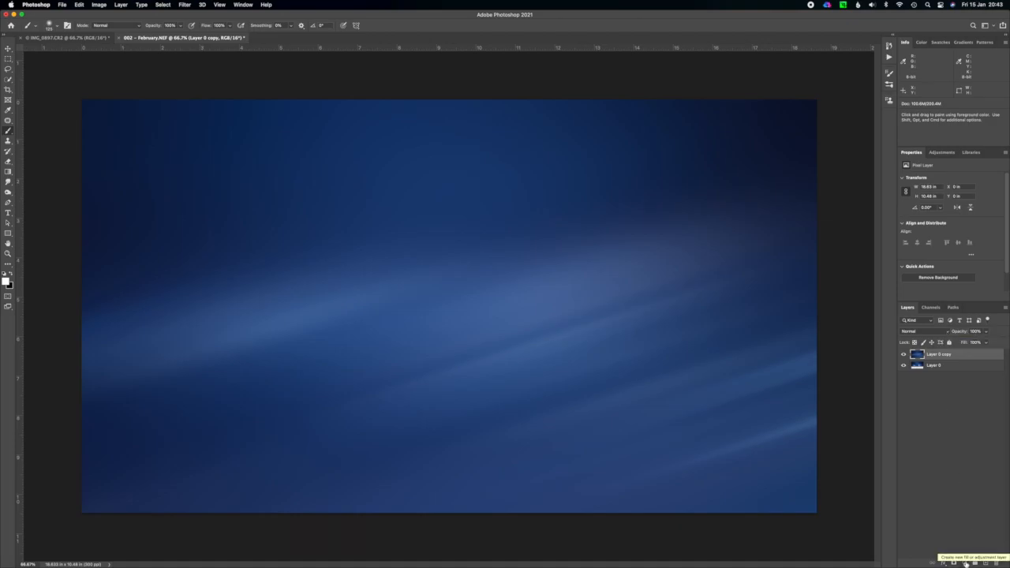
left_click(965, 563)
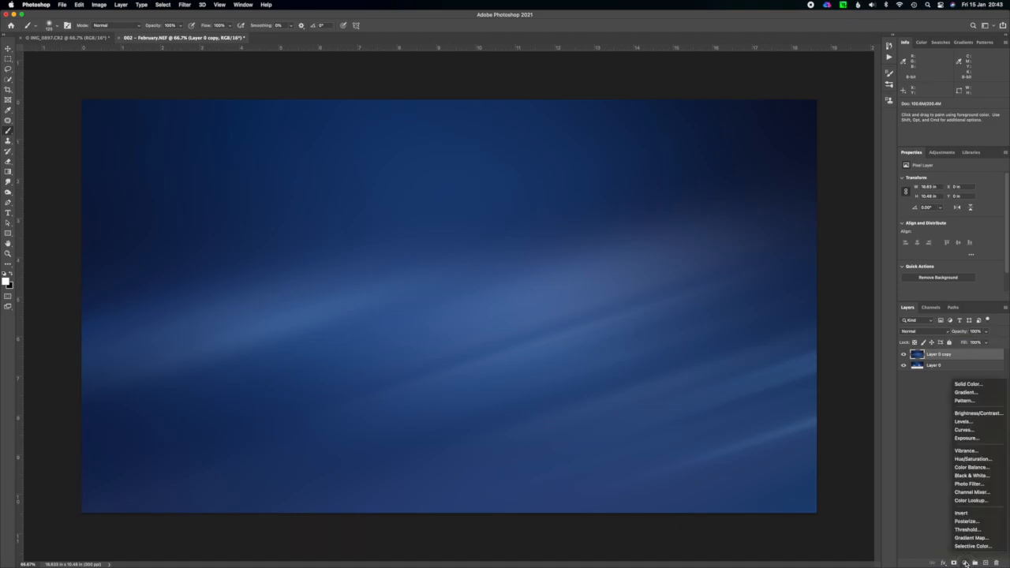
left_click(965, 477)
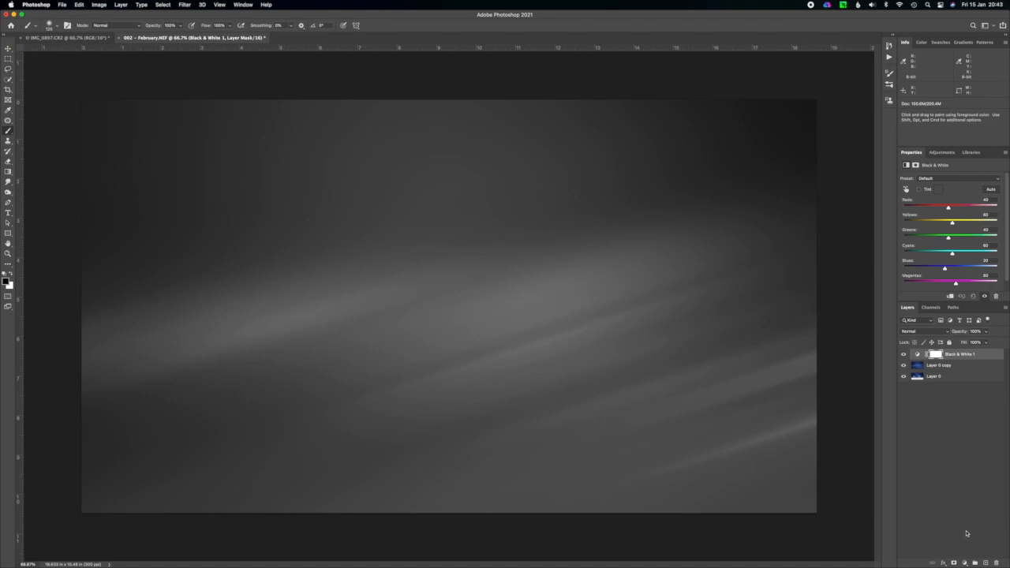
Add a Curves adjustment layer on top and pull the lower-middle part of the curve down to darken the backdrop.
left_click(965, 563)
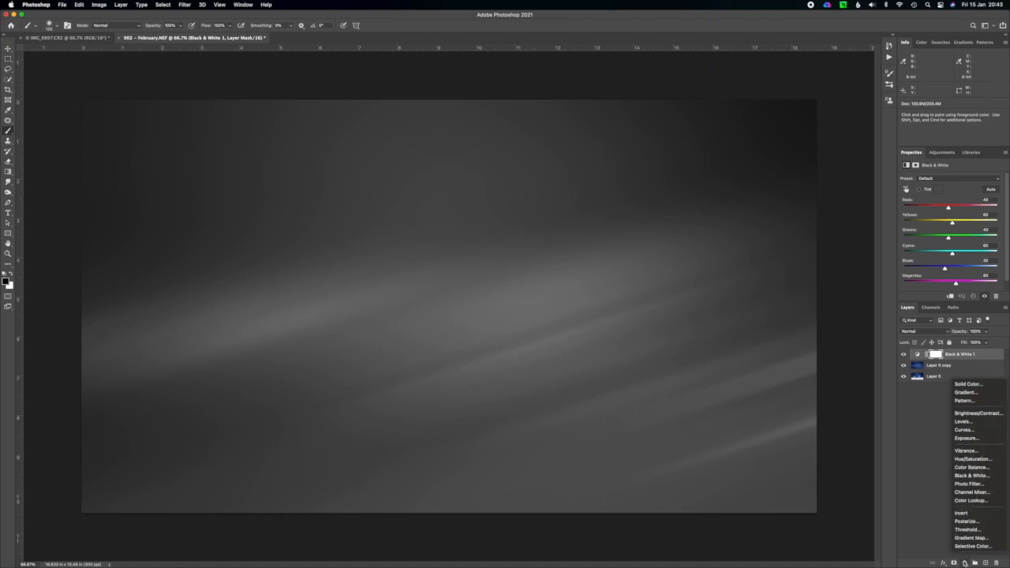
left_click(965, 429)
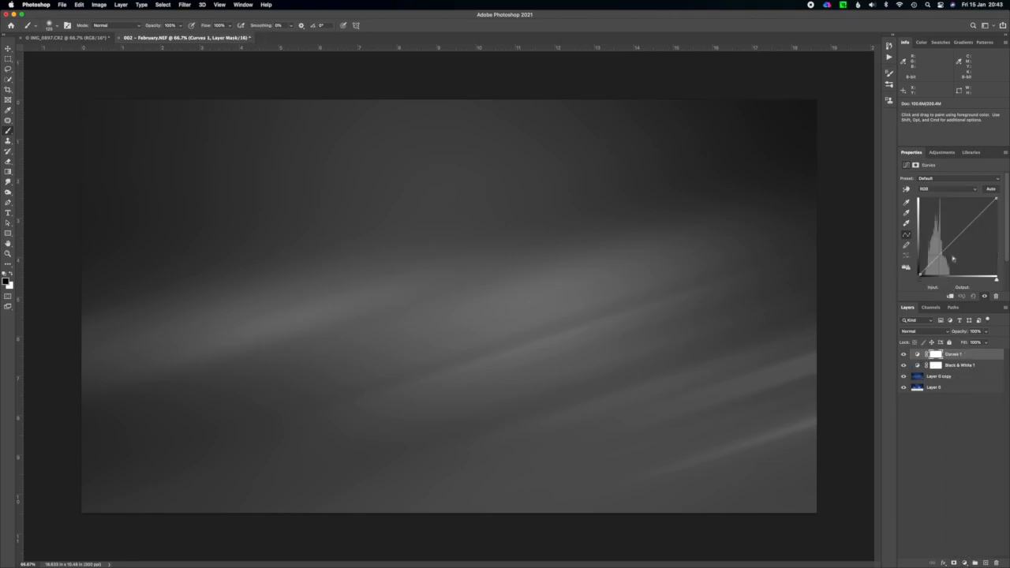
left_click_drag(945, 251, 947, 257)
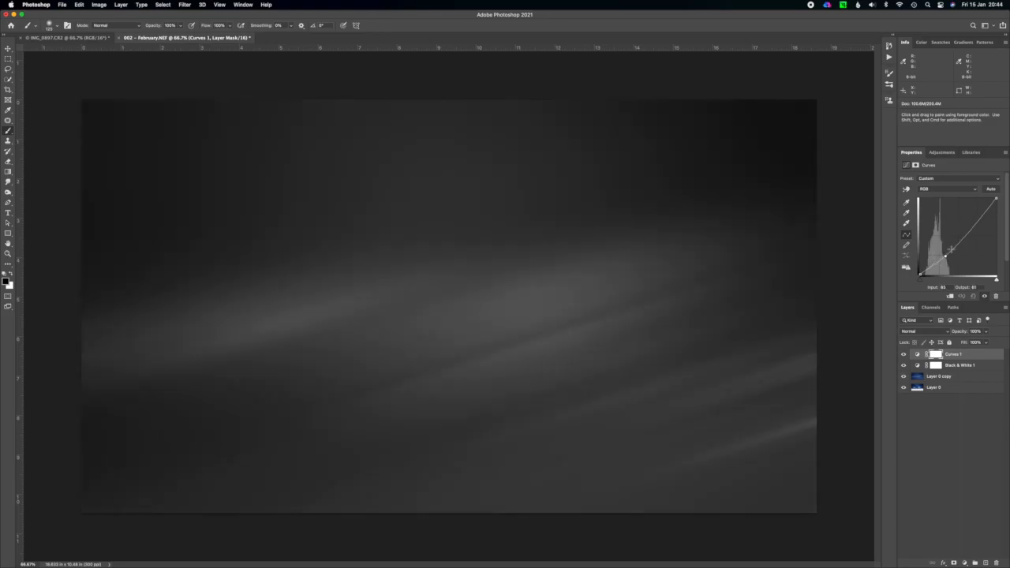
Shape the Curves adjustment into an S-curve with raised highlights, darker shadows and white output lowered to 248, and compare with the original layer.
left_click(975, 220)
left_click_drag(975, 219, 974, 214)
mouse_move(920, 273)
left_mouse_down()
mouse_move(899, 257)
mouse_move(902, 282)
left_mouse_up()
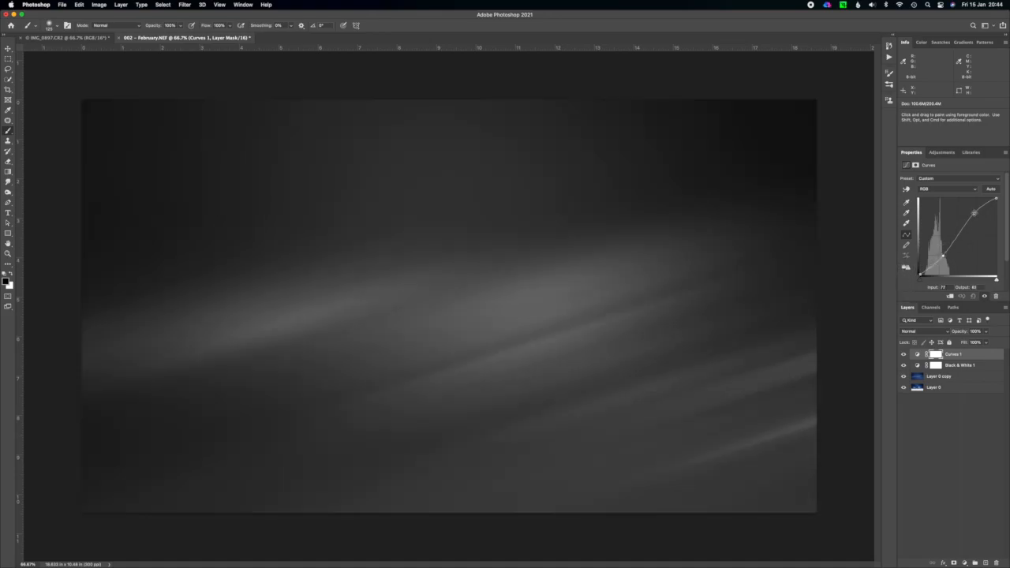
left_click_drag(974, 212, 998, 200)
left_click_drag(979, 212, 969, 218)
left_click_drag(945, 249, 945, 258)
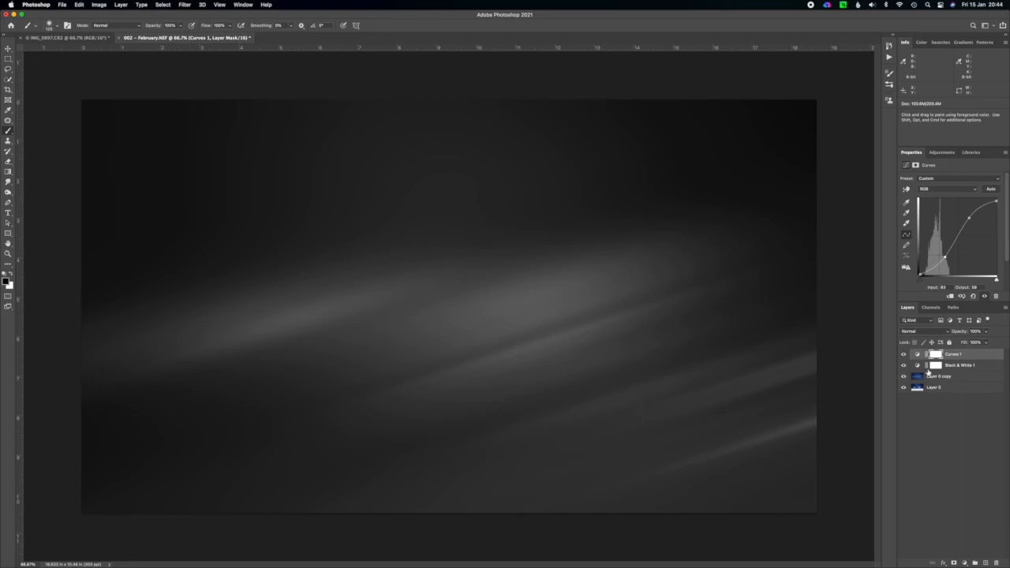
left_click(904, 387)
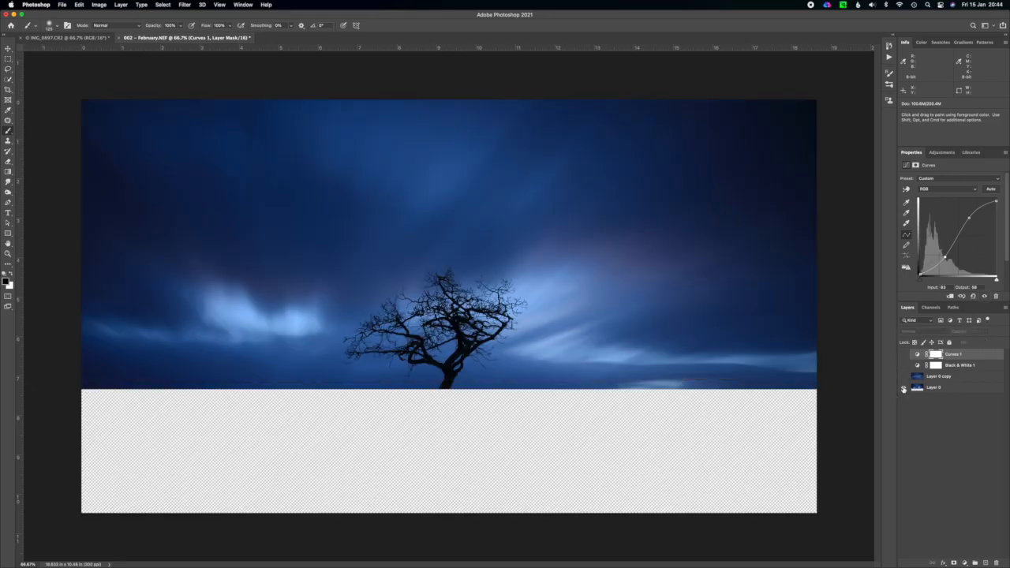
left_click(904, 387, "alt")
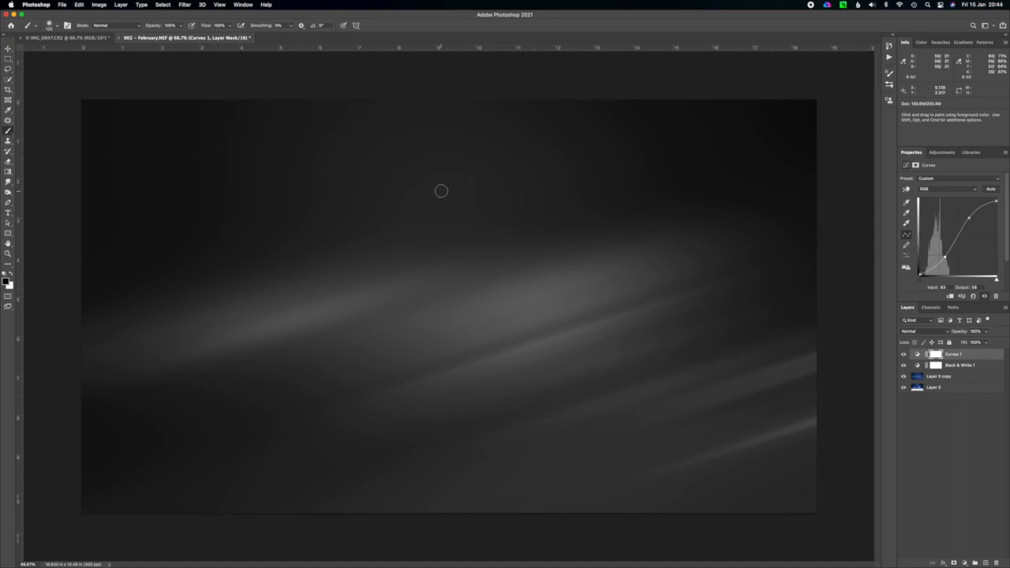
Start saving the backdrop as a TIFF in Pictures > Photoshop > Sky Replacements, take the name B&W_LE_Sky_001.tif, and cancel the save.
left_click(62, 5)
left_click(94, 93)
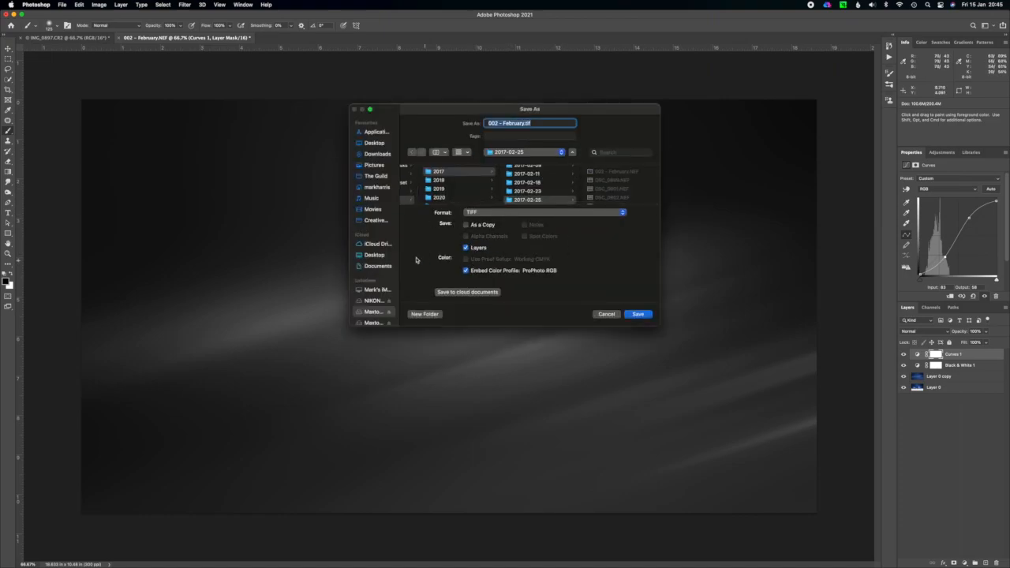
left_click(374, 164)
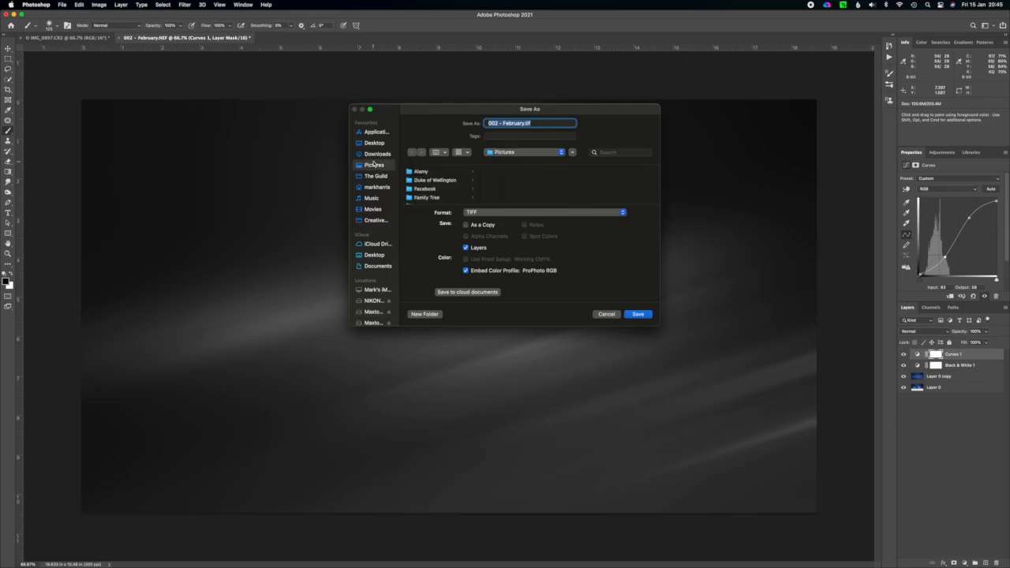
scroll(442, 180, "down", 10)
scroll(449, 187, "up", 3)
left_click(452, 174)
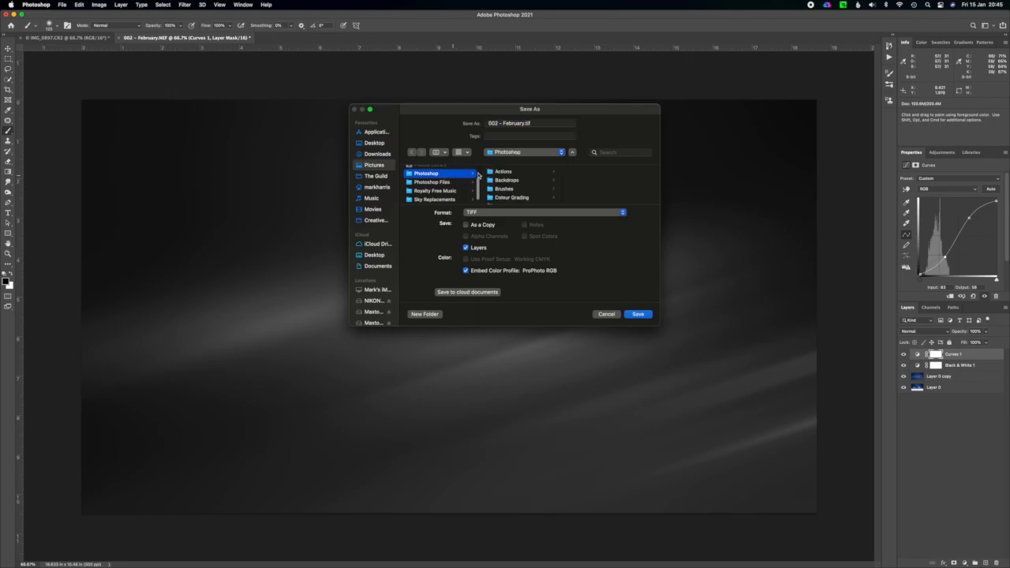
left_click(529, 196)
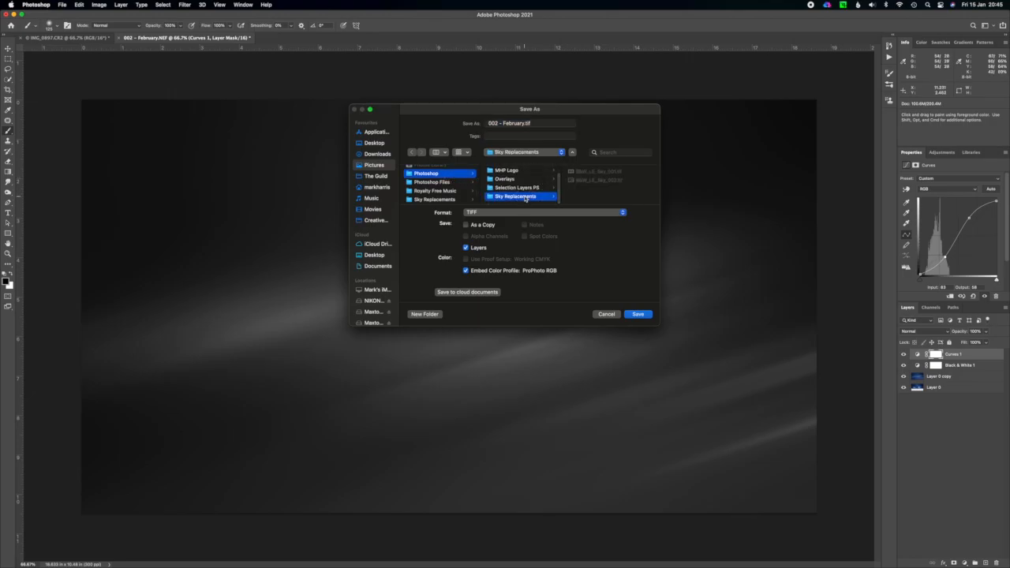
left_click(598, 174)
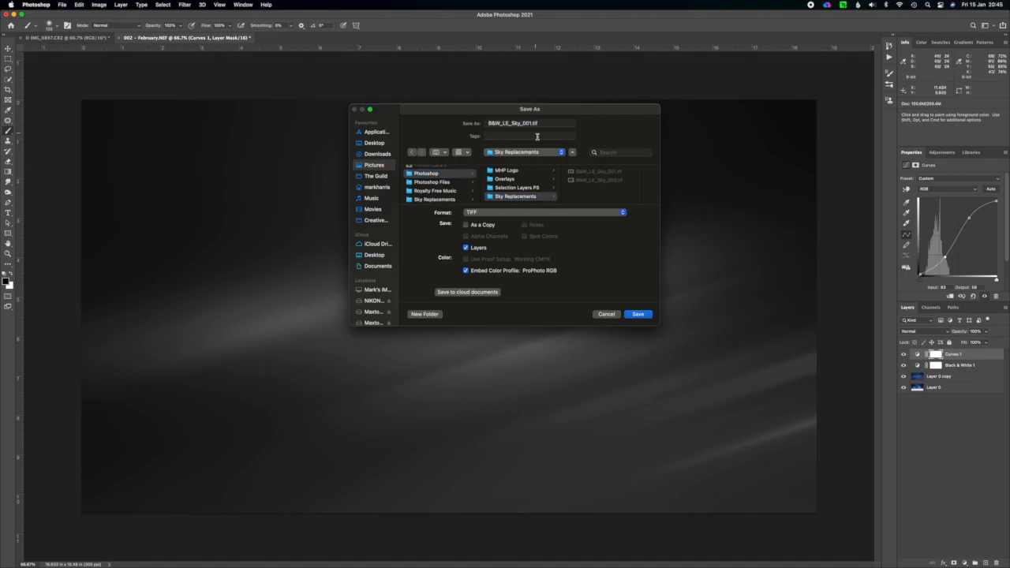
left_click(606, 315)
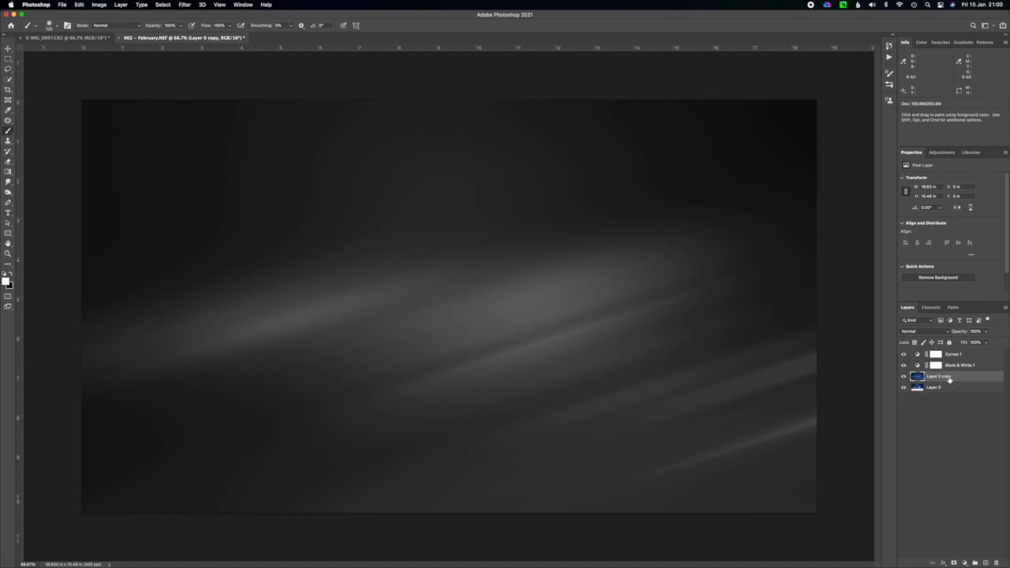
Open Sky Replacement on the blurred sky layer, collapse the custom group in the sky presets, and start a new preset group but cancel it.
left_click(79, 5)
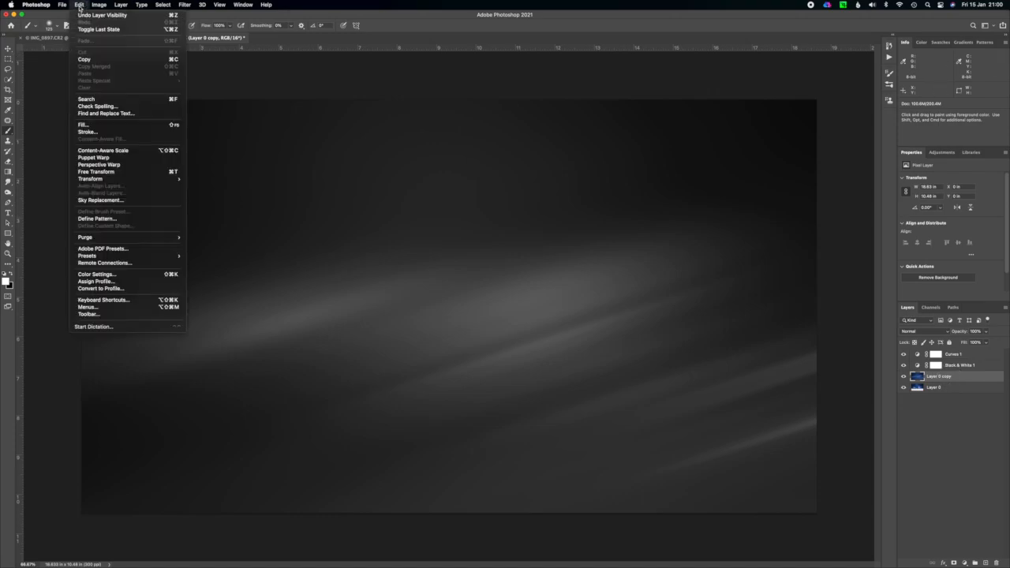
left_click(123, 200)
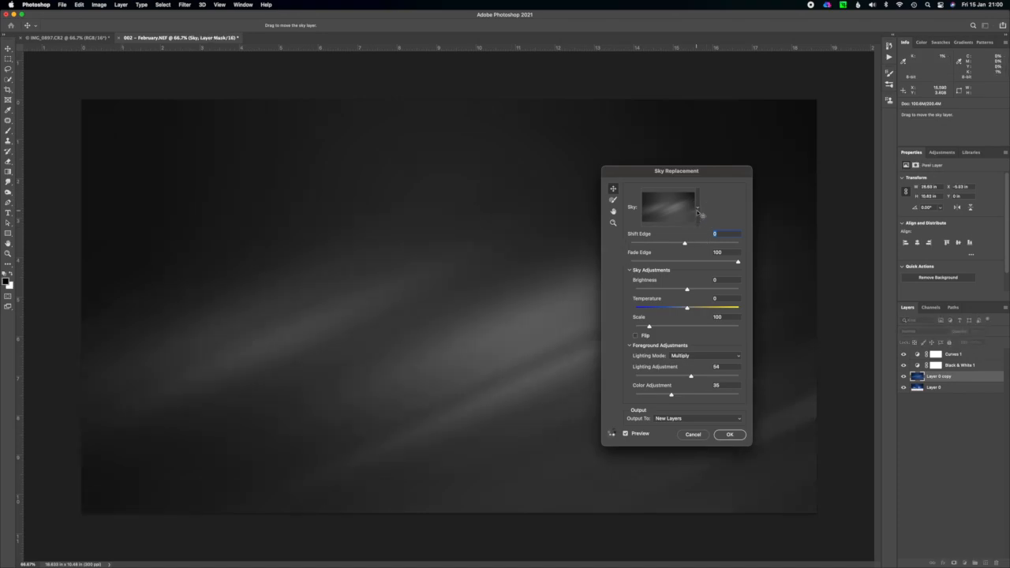
left_click(697, 211)
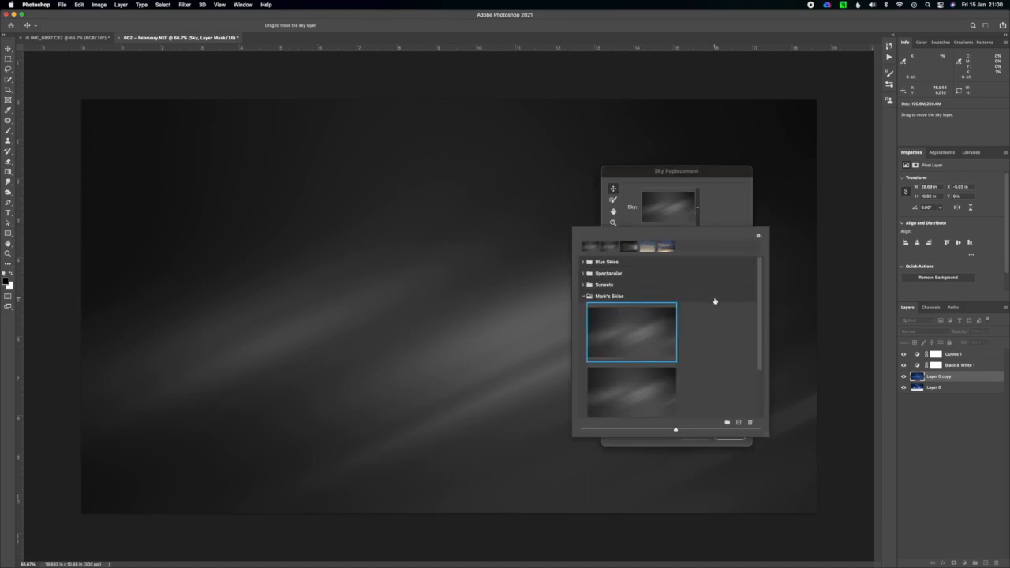
left_click(584, 297)
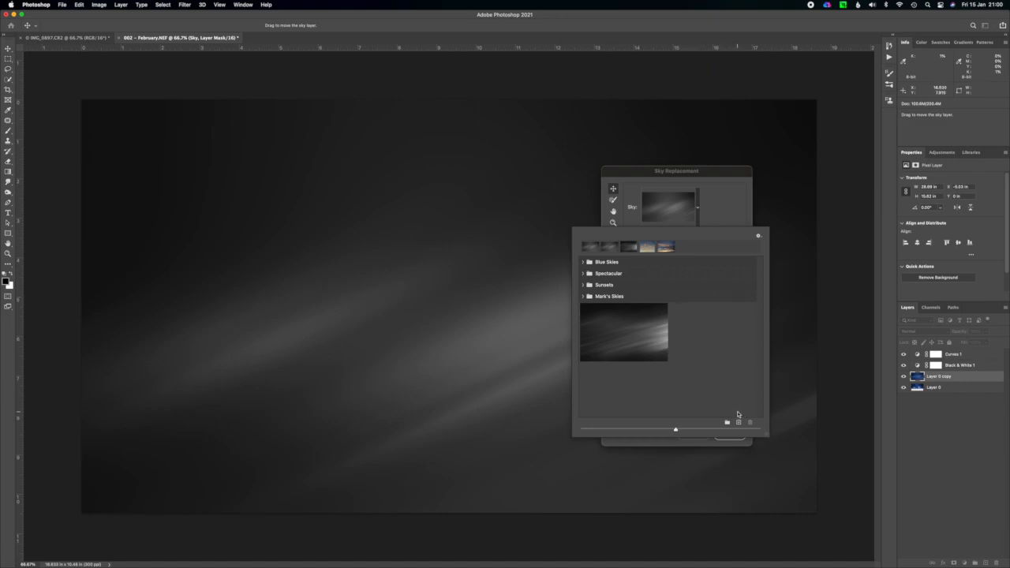
left_click(728, 424)
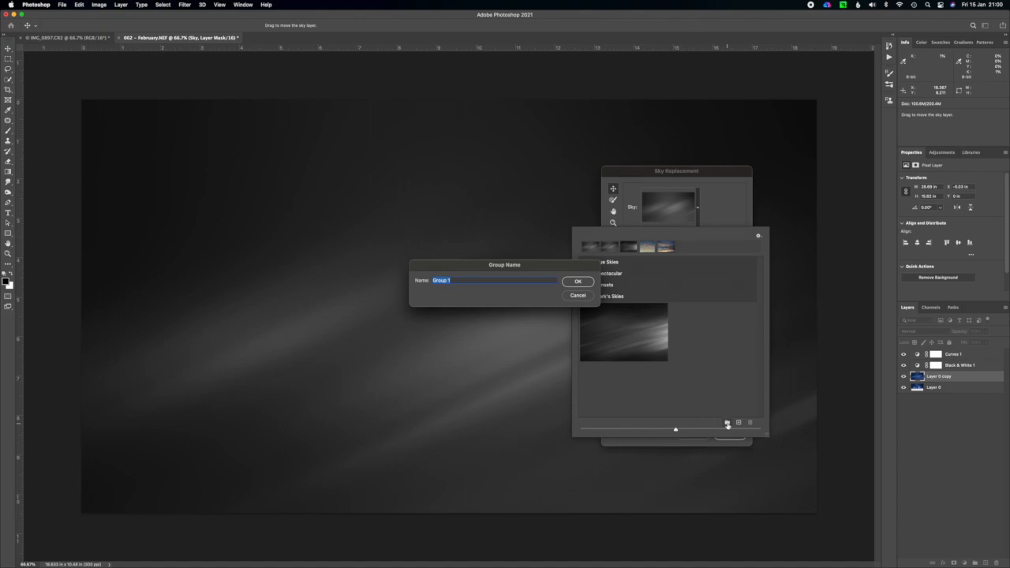
left_click(577, 296)
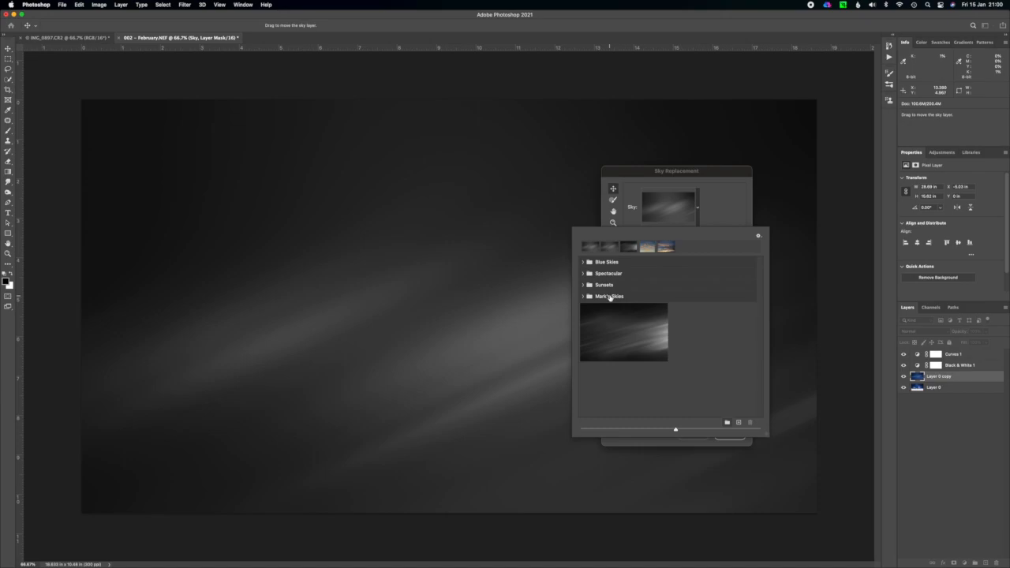
Select the custom skies group, start importing B&W_LE_Sky_001.tif as a new sky, and cancel the import.
left_click(582, 296)
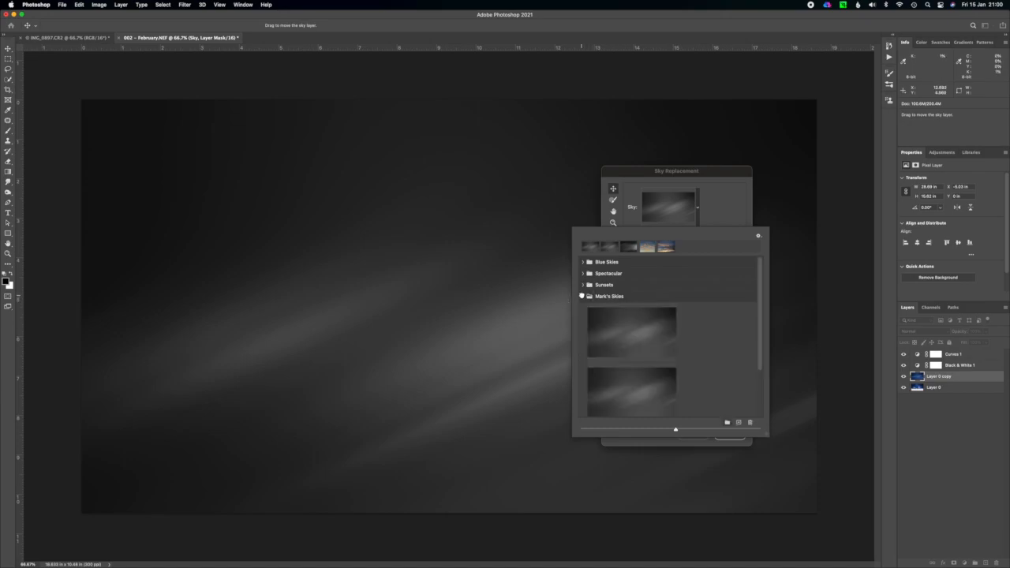
scroll(715, 366, "down", 4)
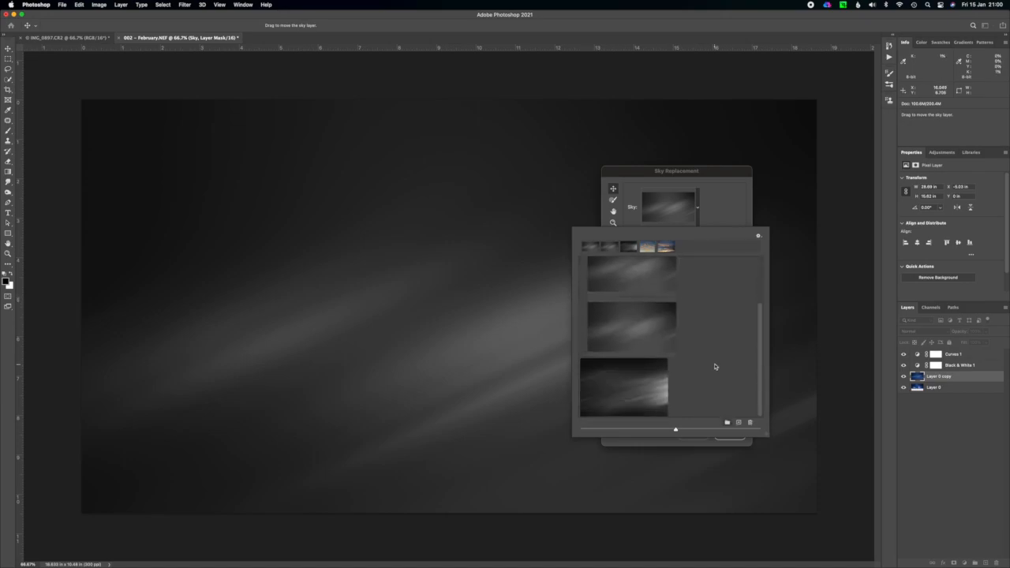
scroll(716, 367, "up", 4)
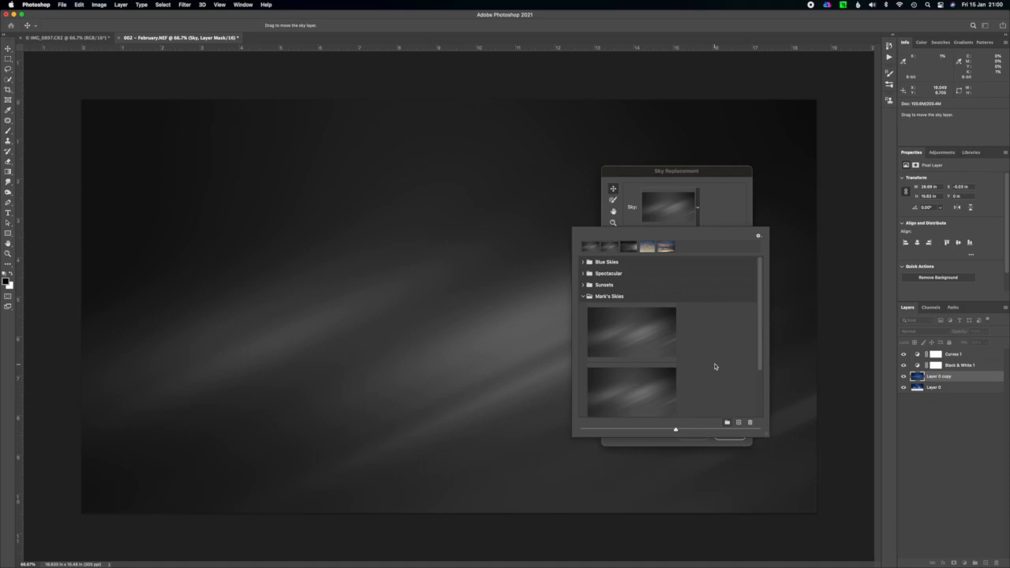
left_click(629, 297)
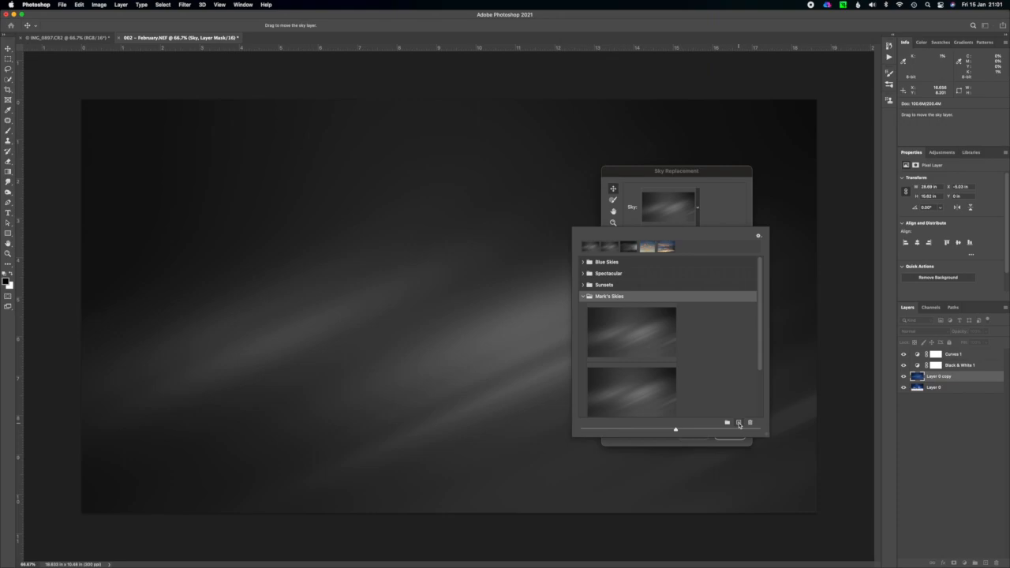
left_click(739, 424)
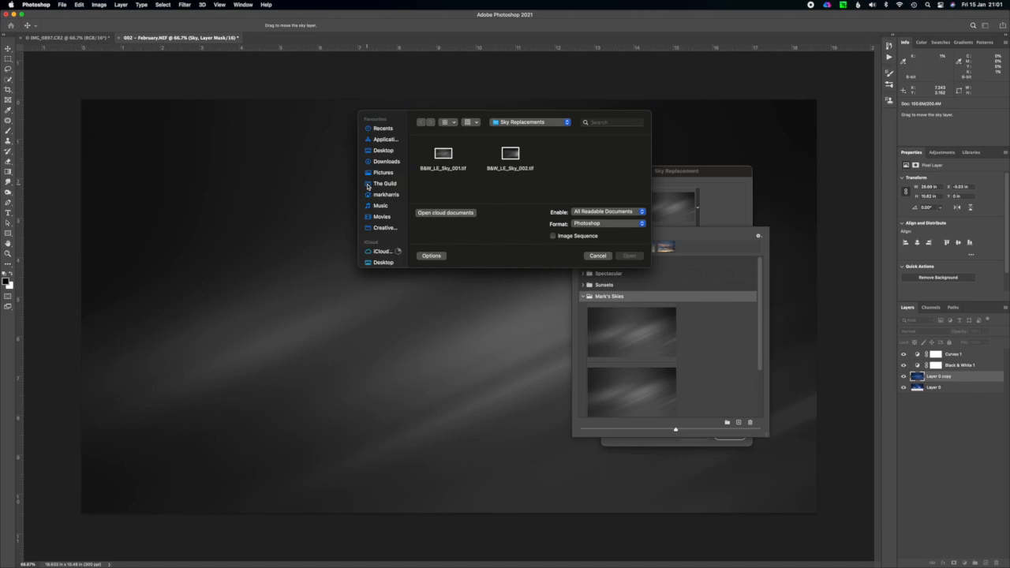
left_click(449, 159)
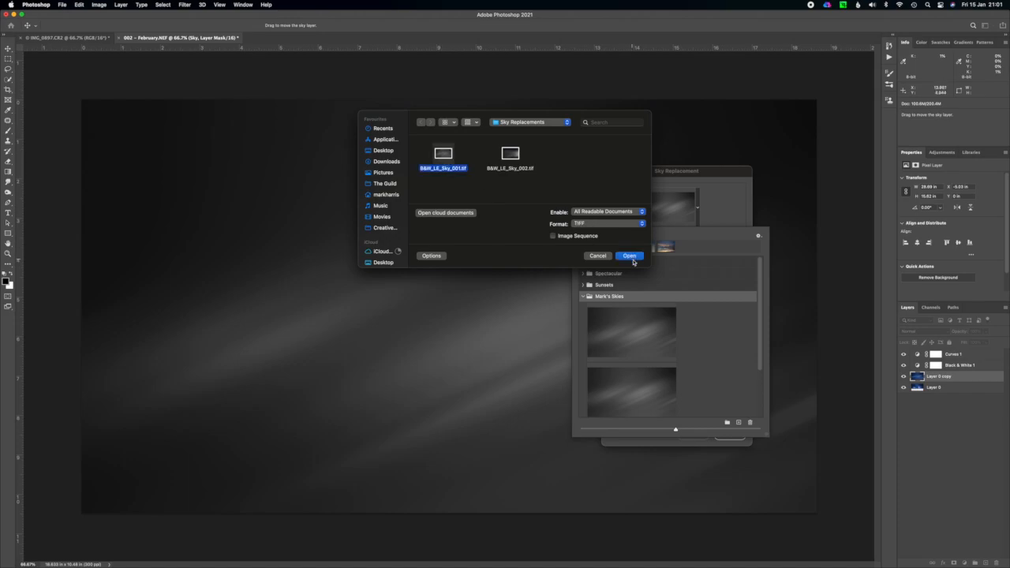
left_click(597, 256)
Preview the two monochrome skies in the custom preset group on the image.
left_click(647, 344)
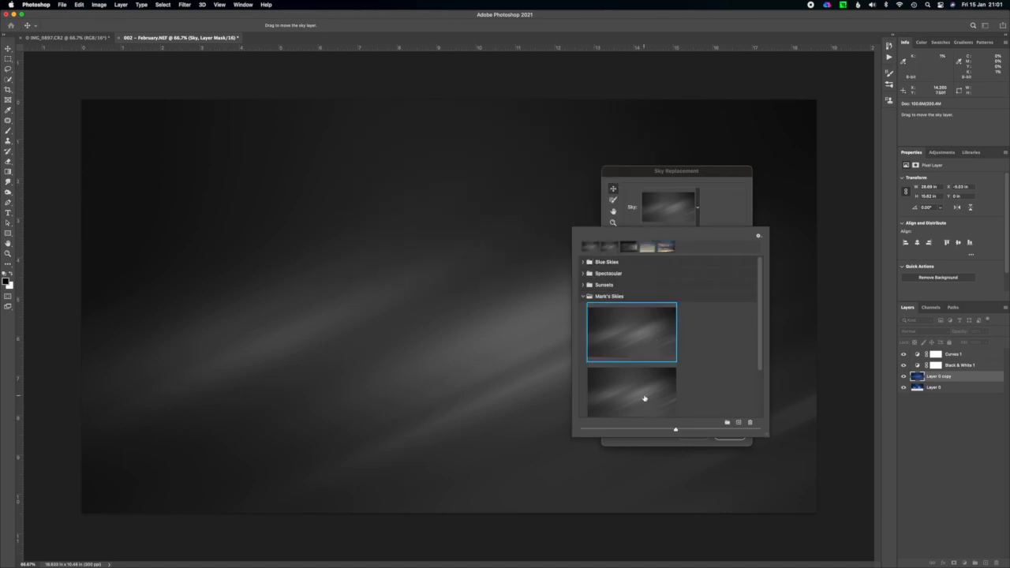
left_click(644, 395)
left_click(628, 329)
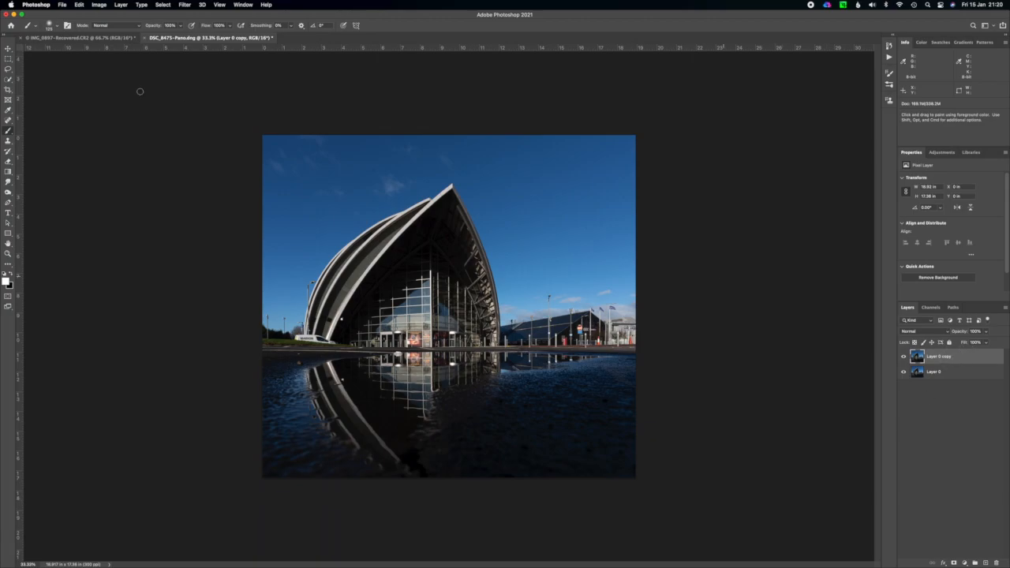
Run Sky Replacement on the duplicate layer of the building photo and choose the ungrouped dark monochrome sky below the custom group.
left_click(81, 6)
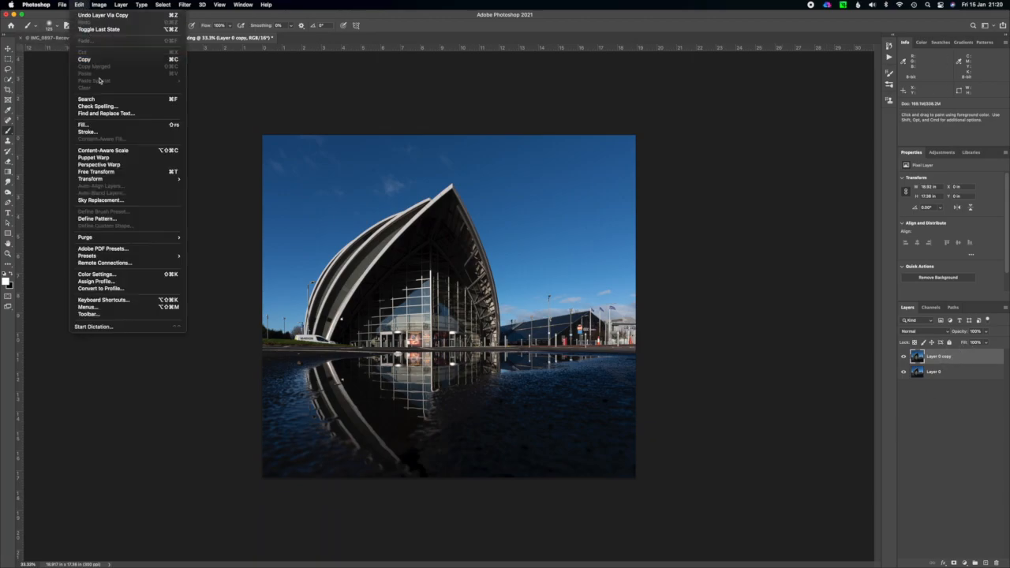
left_click(128, 202)
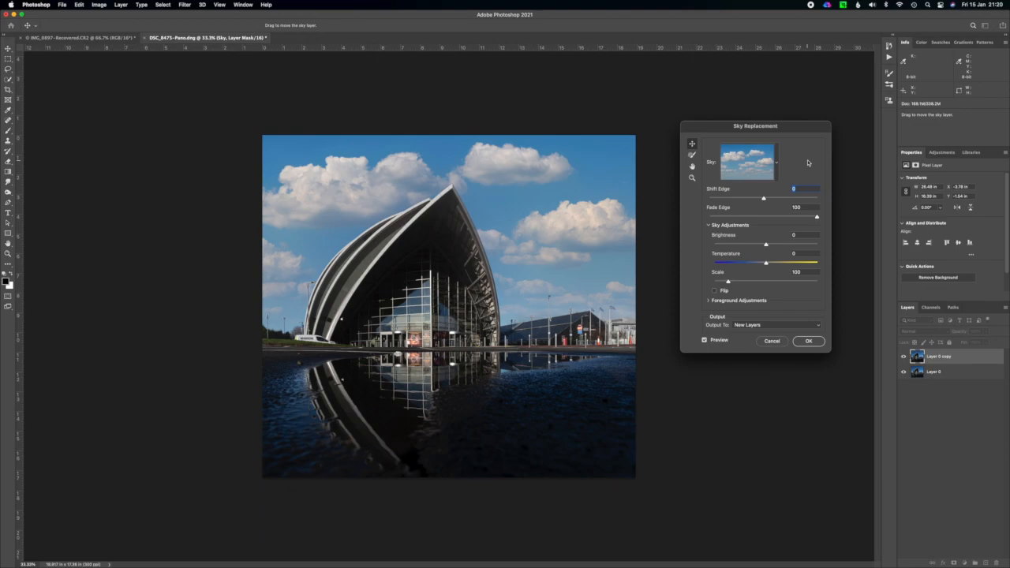
left_click(776, 165)
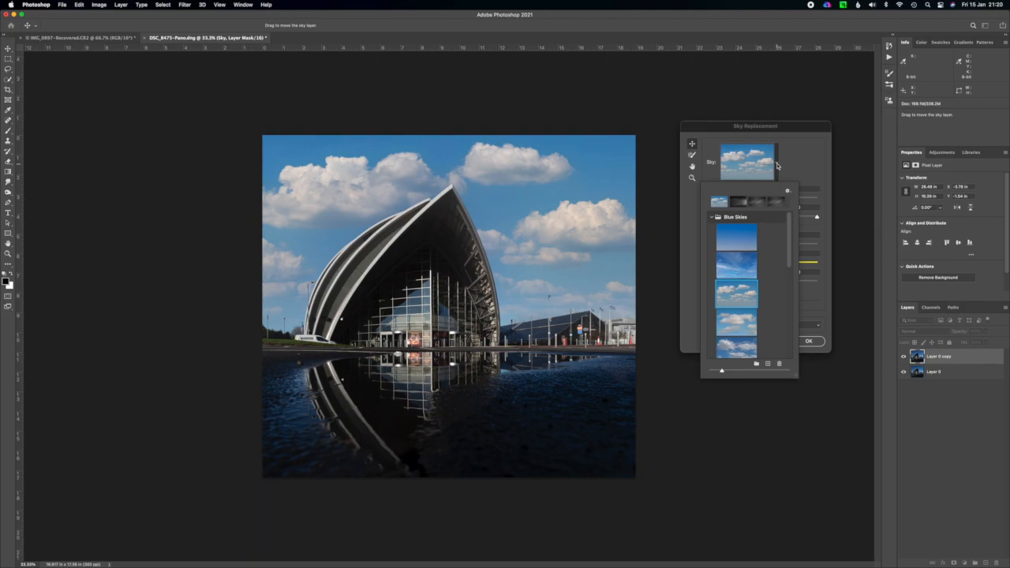
left_click(713, 218)
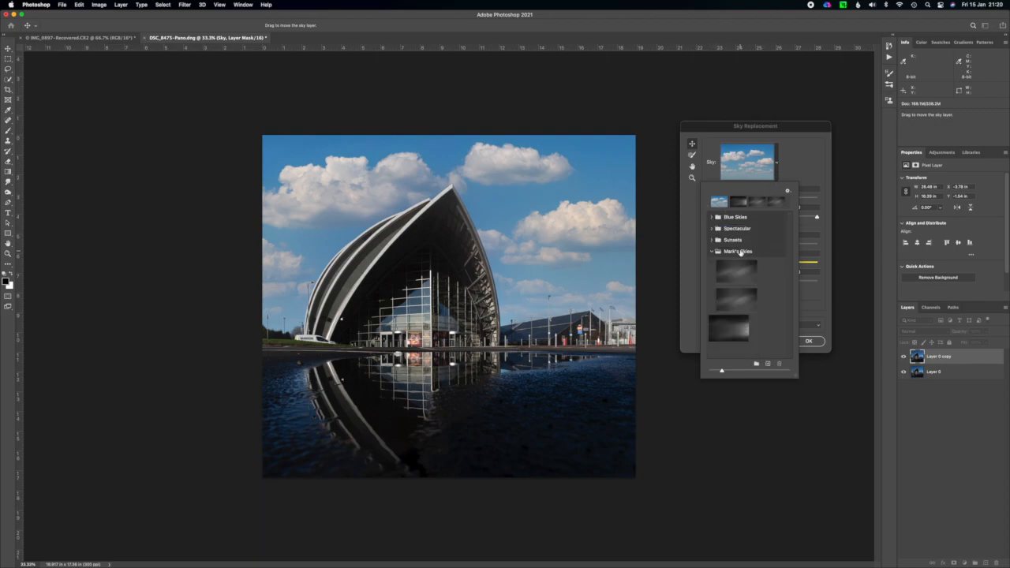
left_click(730, 326)
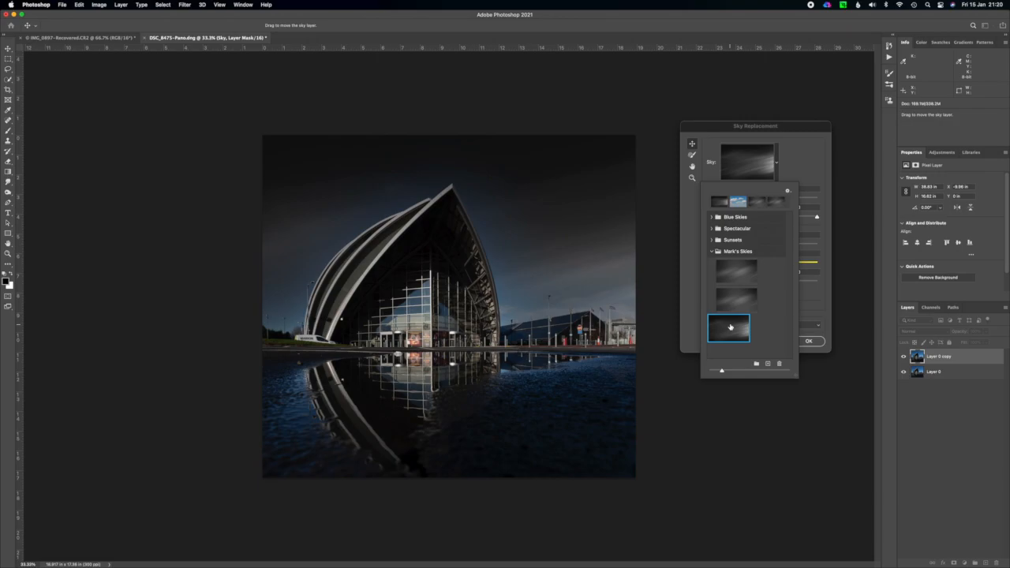
left_click(803, 163)
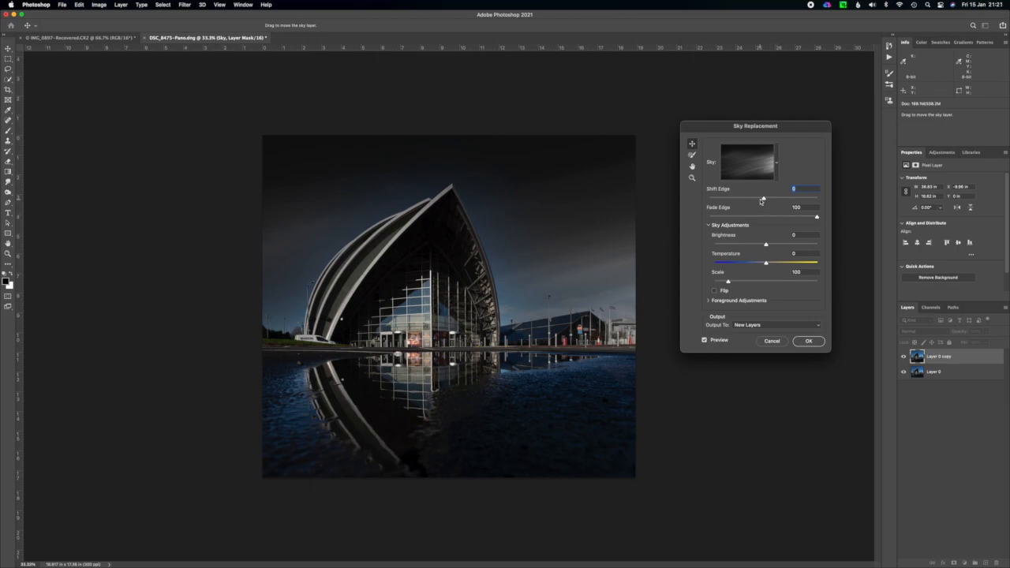
Set the replacement sky's Shift Edge to 75 and Fade Edge to 43, and move the sky slightly within the image.
left_click(814, 199)
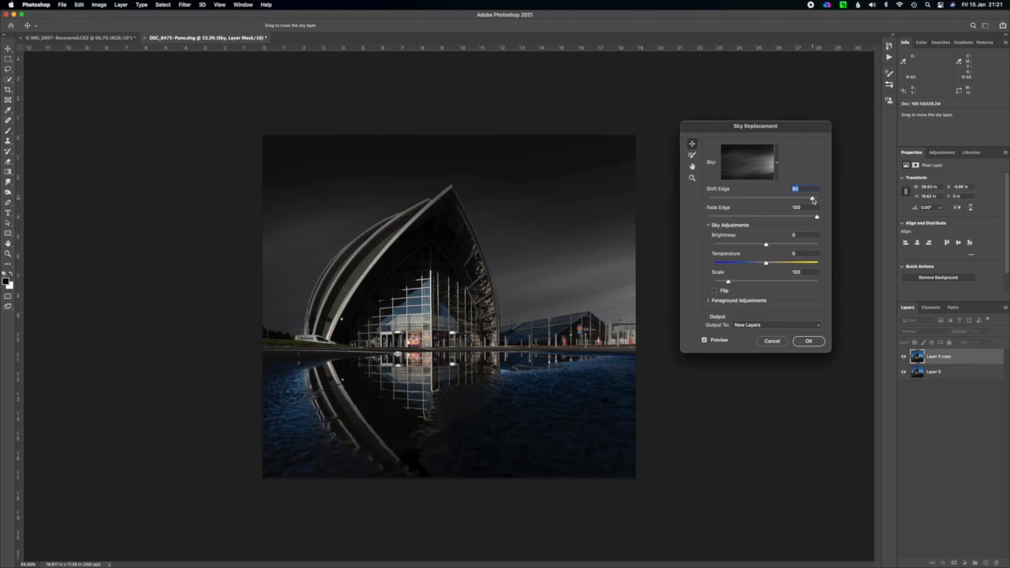
left_click_drag(813, 200, 805, 199)
left_click(716, 218)
left_click_drag(716, 218, 809, 218)
mouse_move(543, 203)
left_mouse_down()
mouse_move(551, 147)
mouse_move(563, 202)
left_mouse_up()
Try the Screen lighting mode in the sky replacement's foreground adjustments and return it to Multiply.
left_click(709, 301)
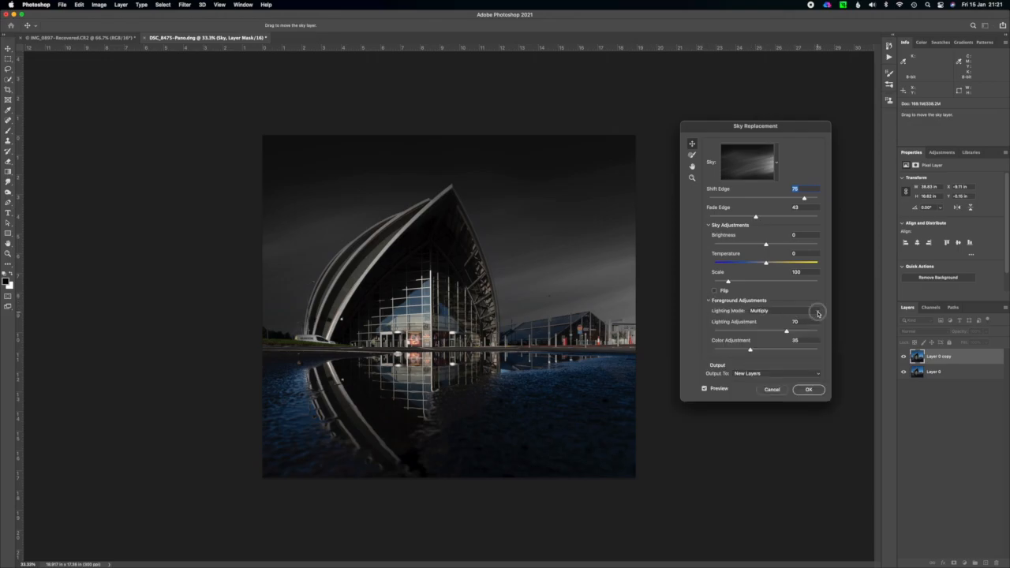
left_click(819, 313)
left_click(815, 318)
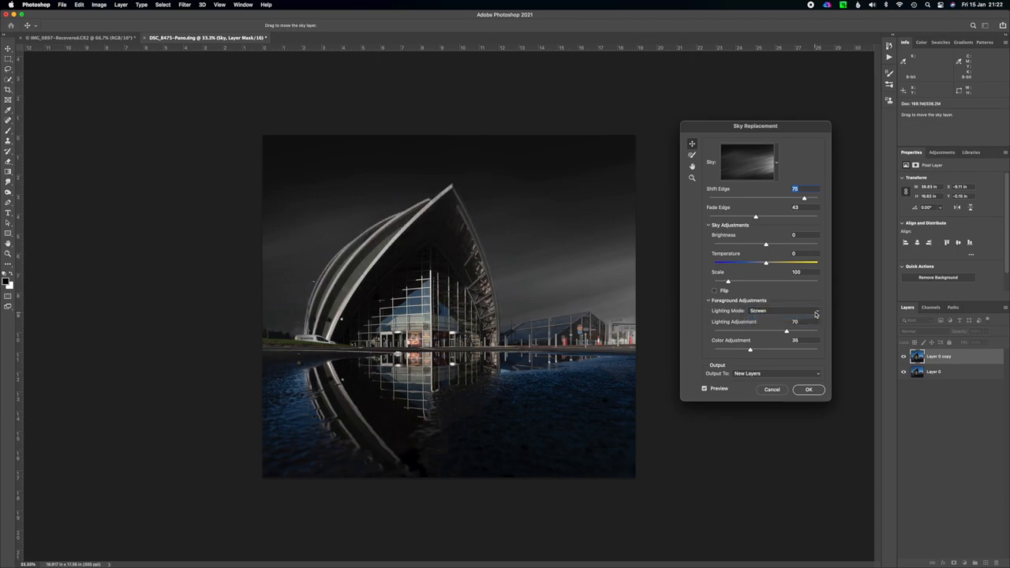
left_click(817, 313)
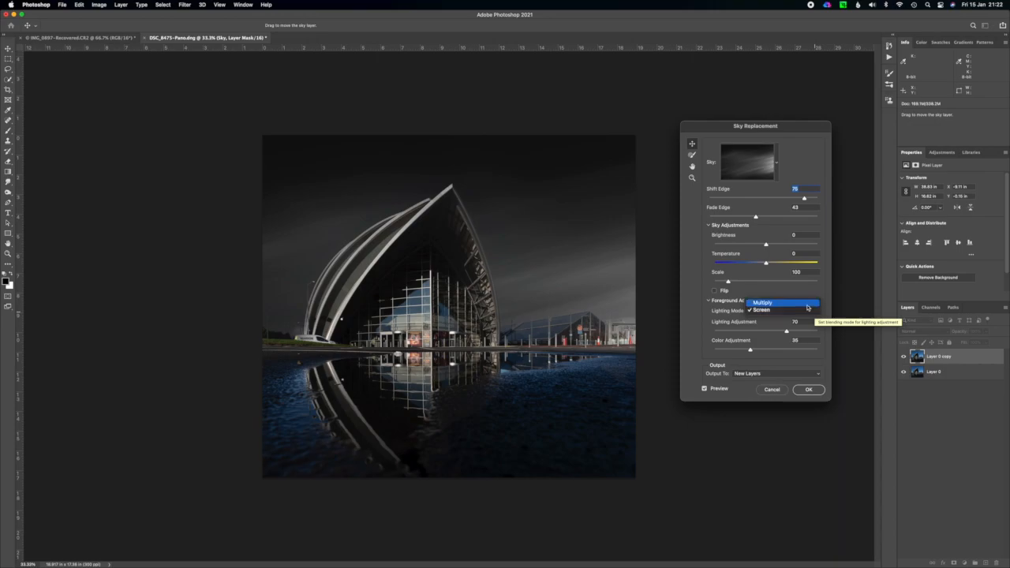
left_click(806, 305)
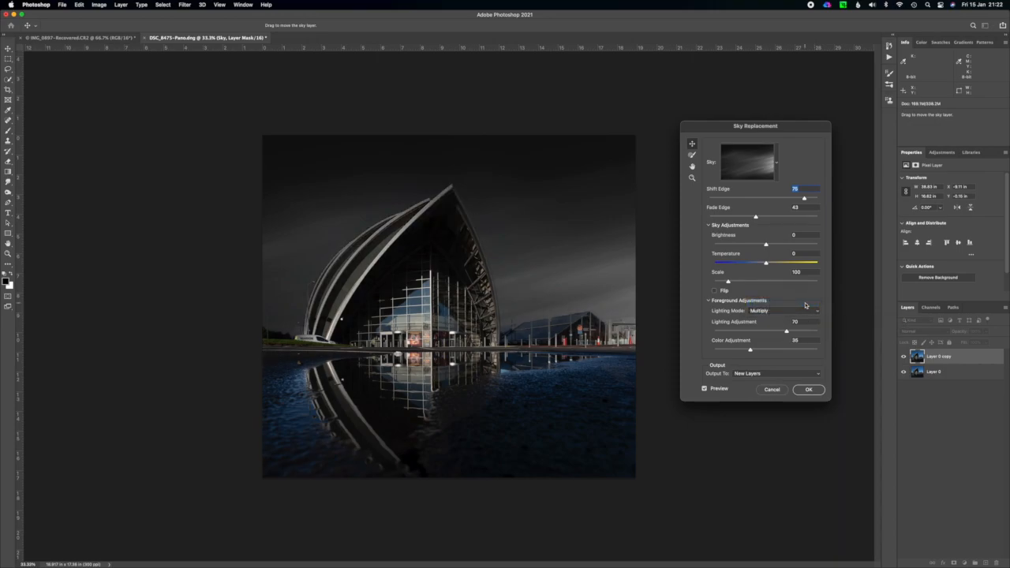
Compare low and high foreground Lighting Adjustment values on the building, and settle on 24.
left_click(729, 332)
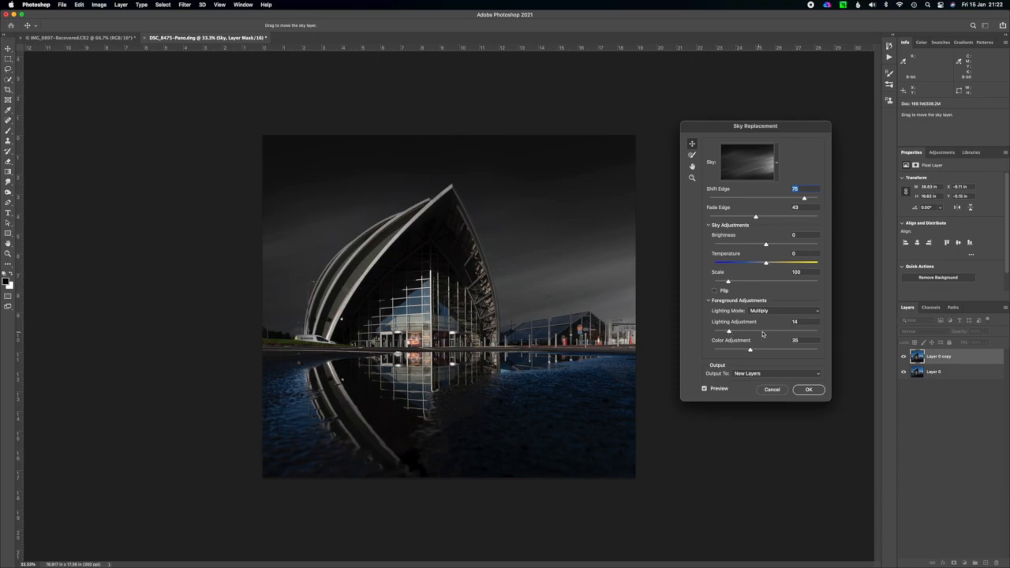
left_click(794, 332)
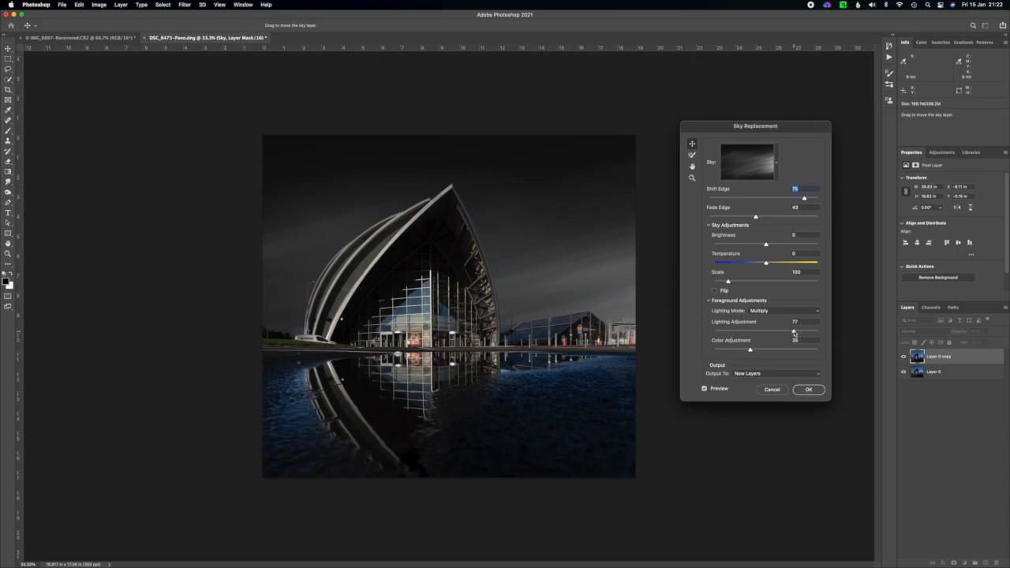
left_click(730, 332)
left_click_drag(729, 333, 740, 333)
Try the replacement sky flipped horizontally, turn the flip off, and apply the sky replacement as new layers.
left_click(715, 291)
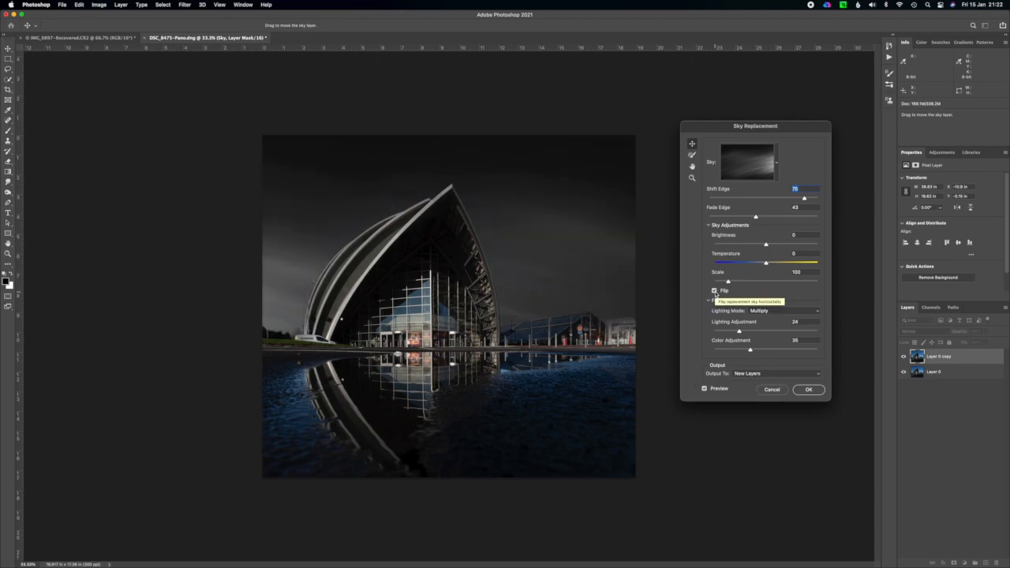
left_click(715, 291)
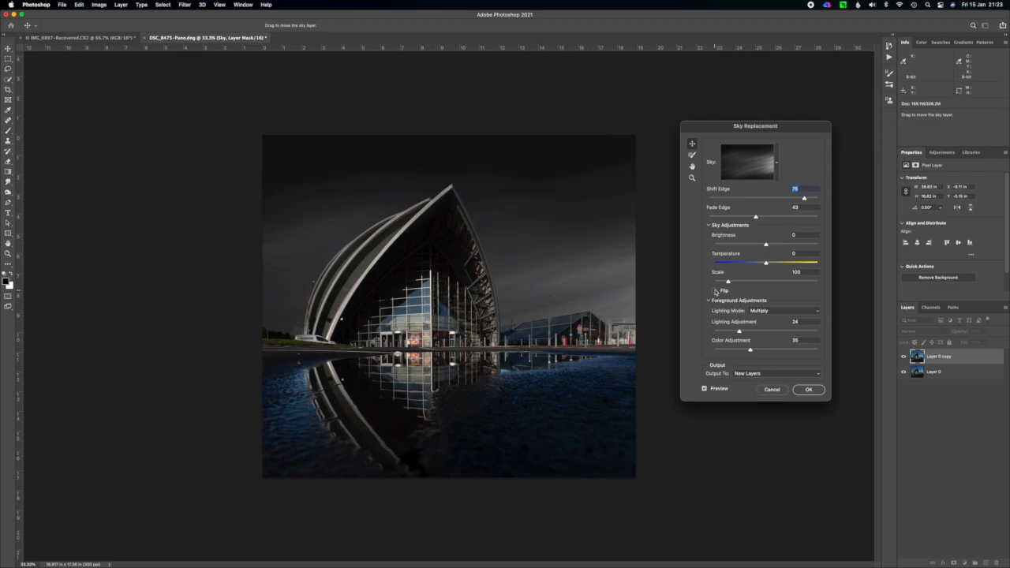
left_click(808, 390)
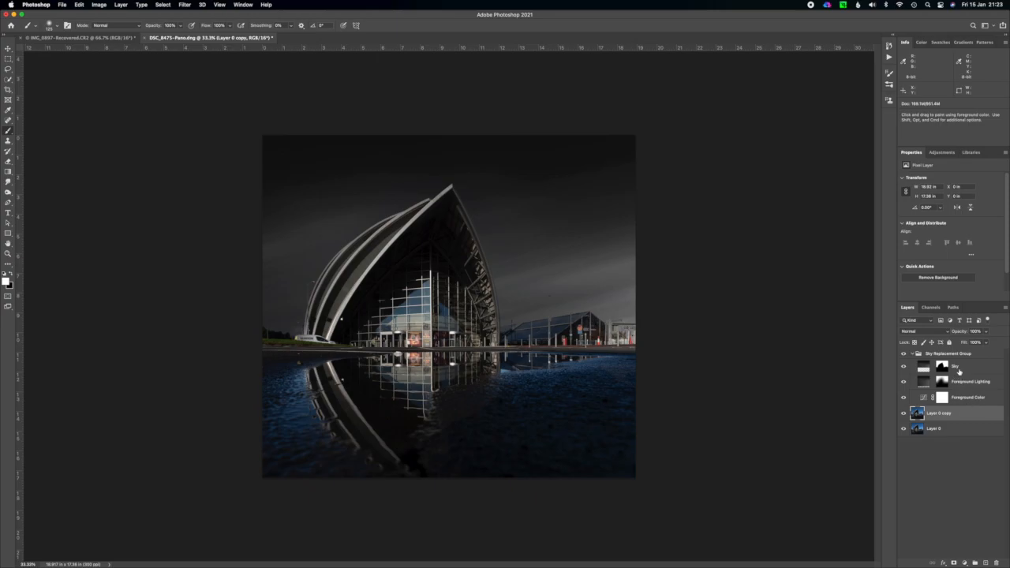
Collapse the Sky Replacement Group and add a Black & White adjustment layer directly above Layer 0 copy.
left_click(914, 354)
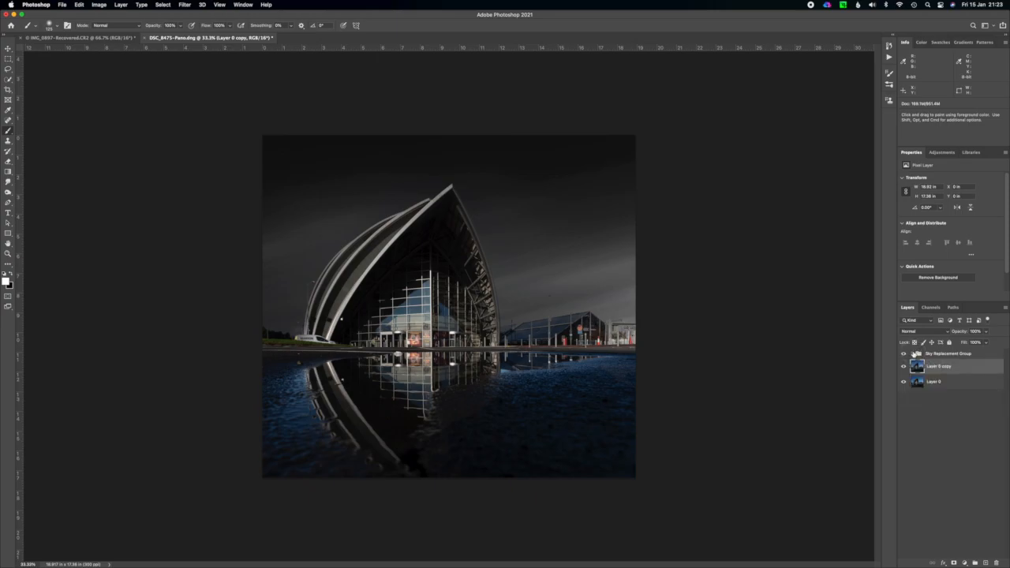
left_click(933, 357)
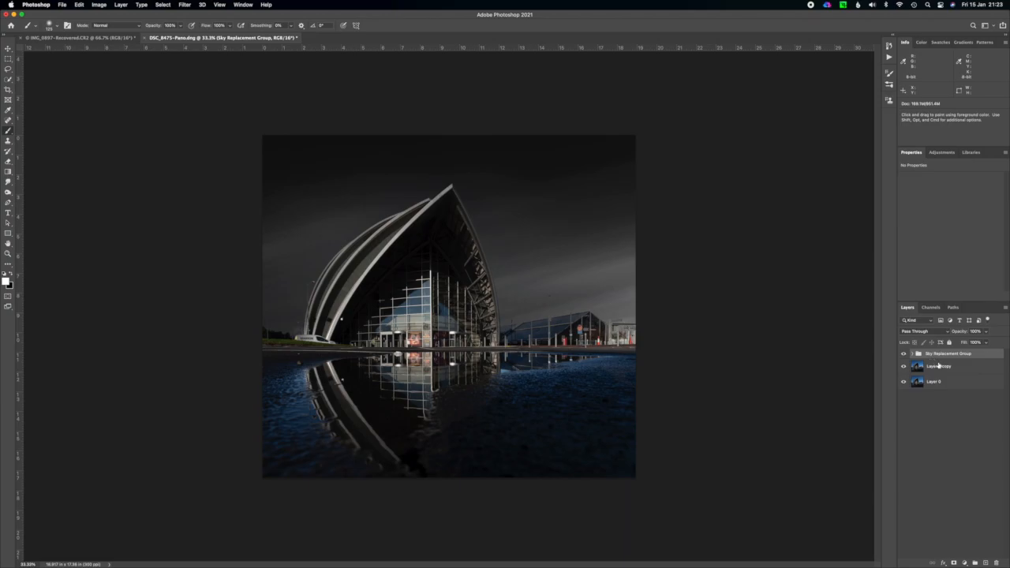
left_click(940, 367)
left_click(965, 563)
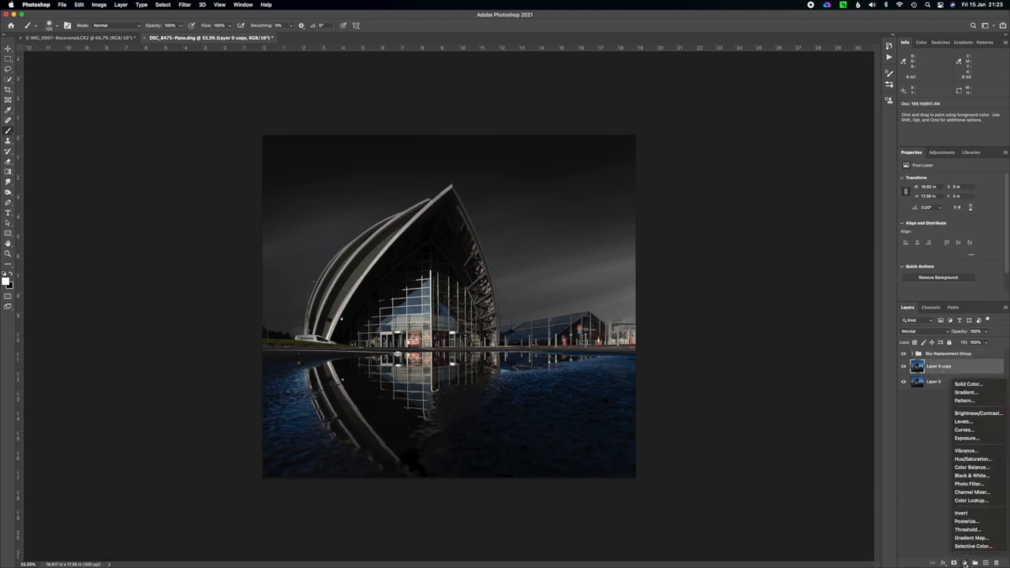
left_click(972, 476)
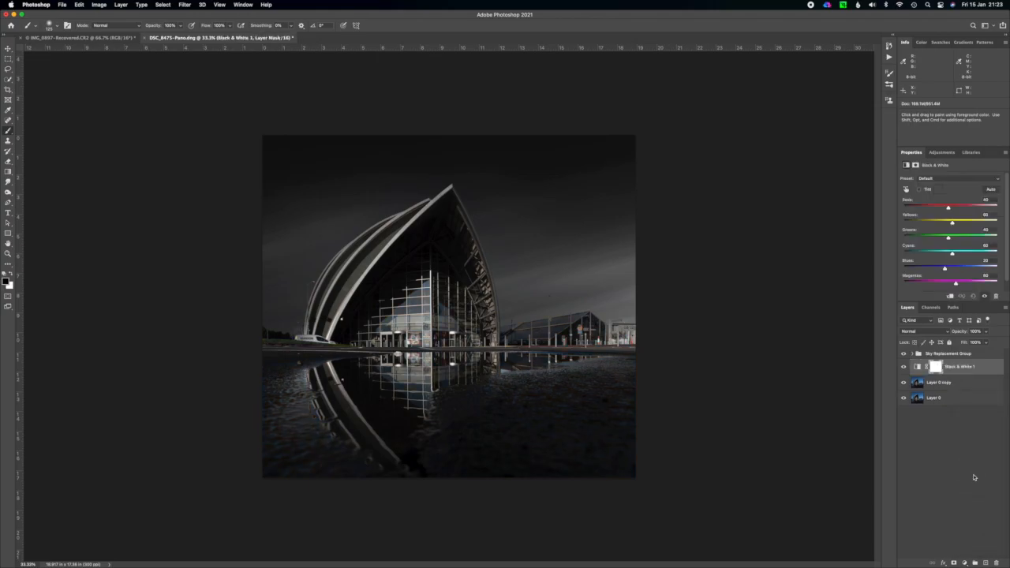
Compare the original photo on Layer 0 with the monochrome composite by toggling the visibility of all other layers.
left_click(904, 398, "alt")
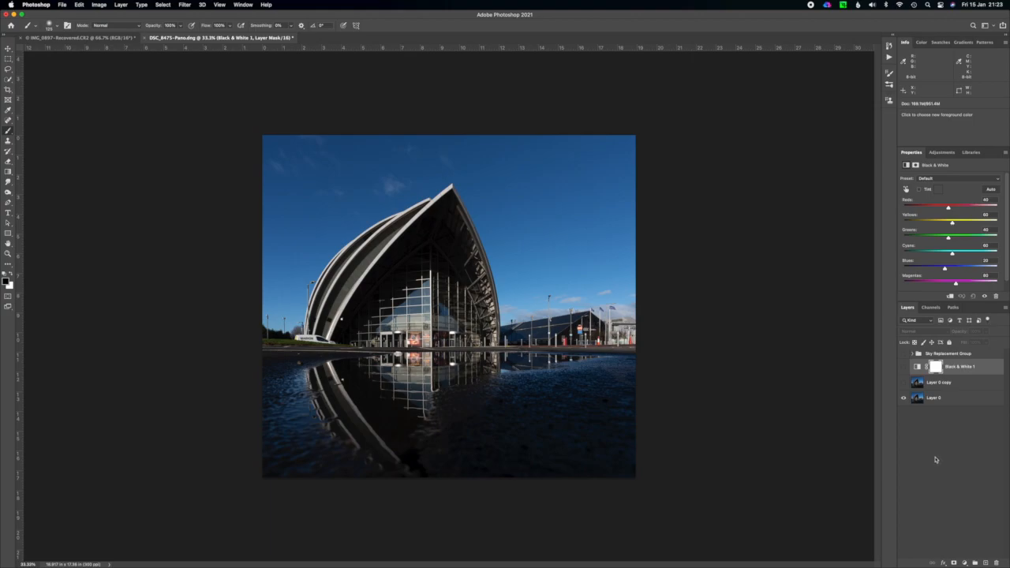
left_click(904, 398, "alt")
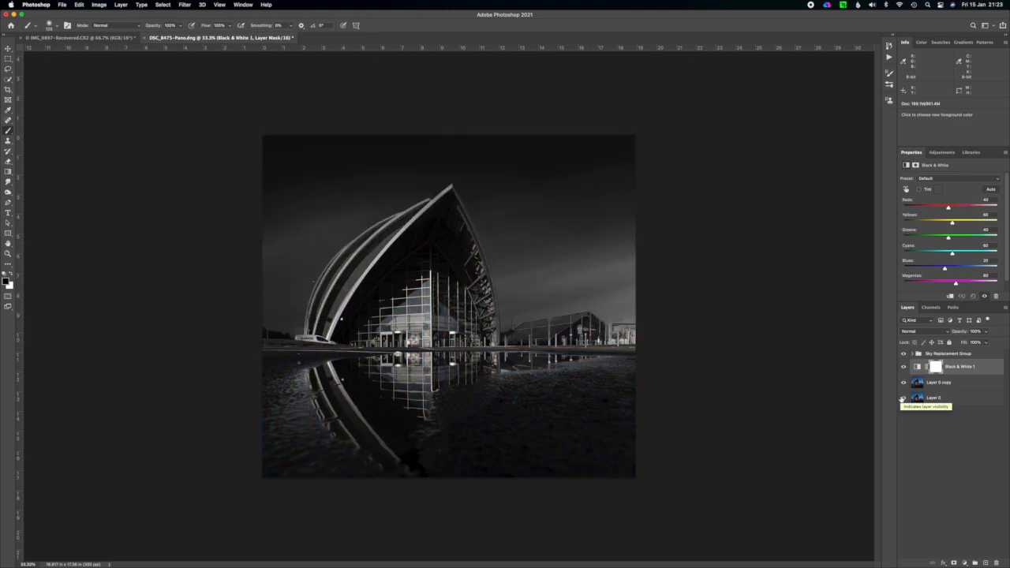
left_click(904, 398, "alt")
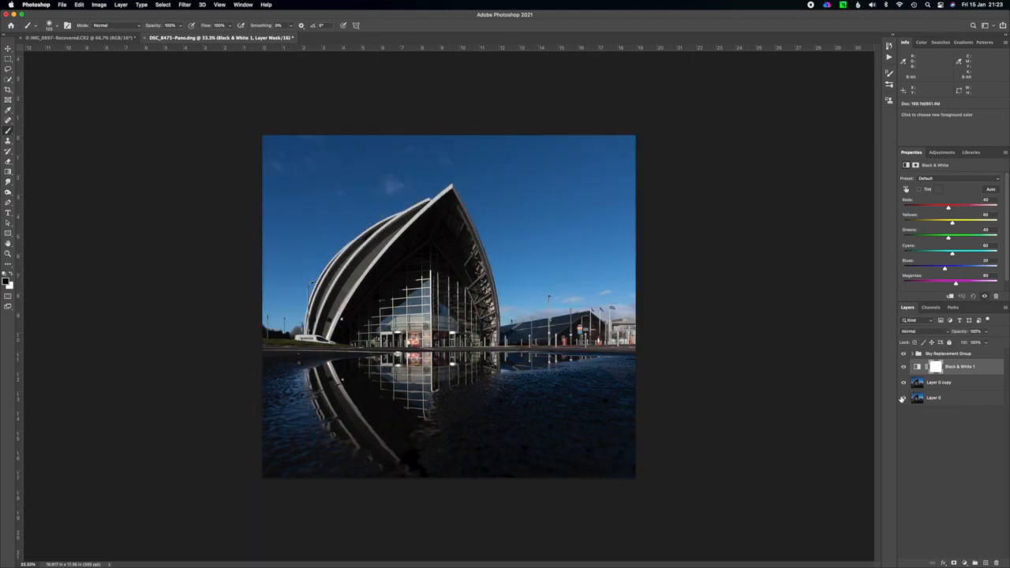
left_click(904, 398, "alt")
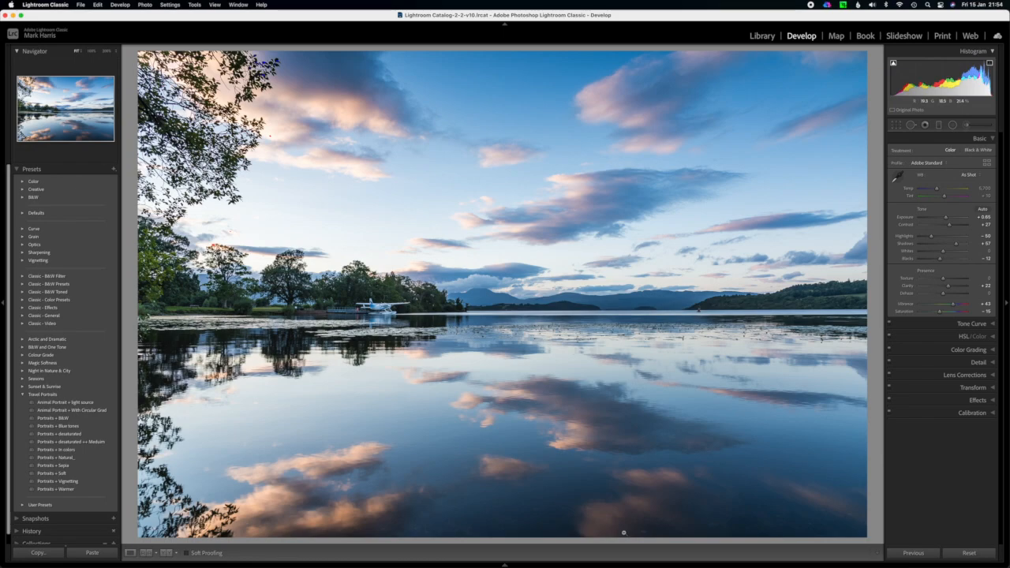
In Lightroom Classic, crop the lake photo to a wide strip of sky above the hills with an unlocked aspect ratio.
left_click(896, 126)
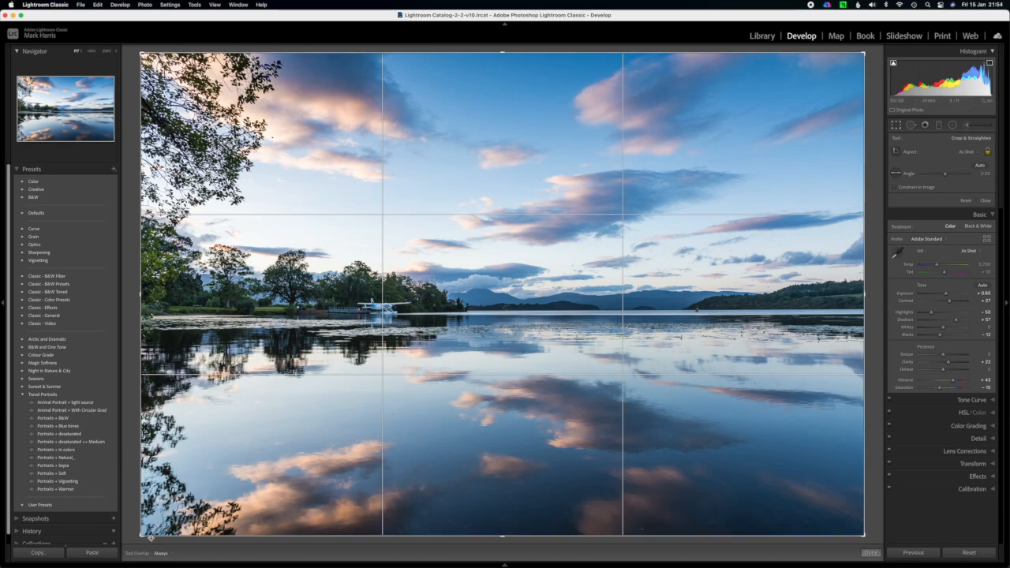
left_click_drag(142, 535, 241, 406)
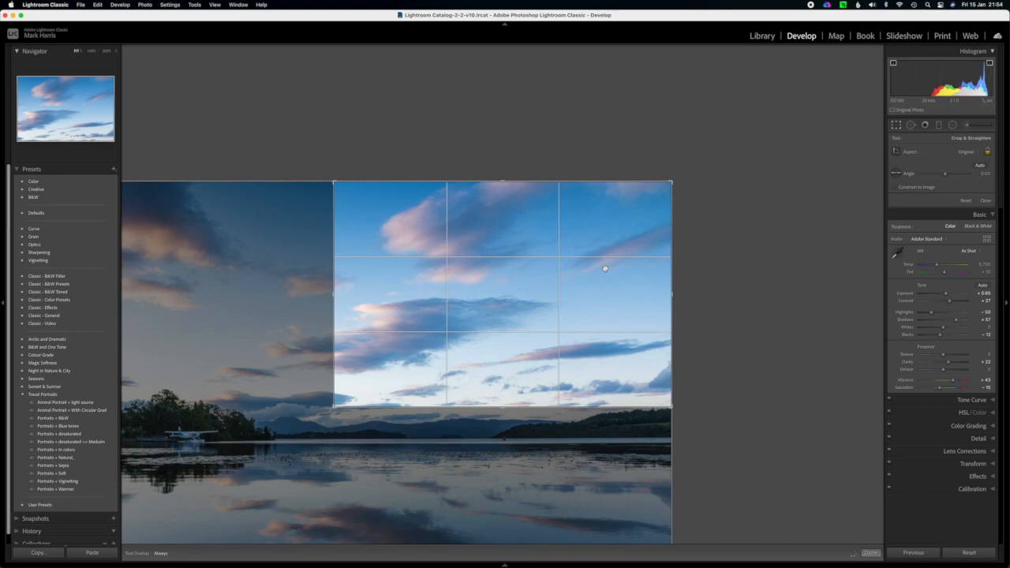
left_click(989, 157)
left_click_drag(333, 293, 230, 292)
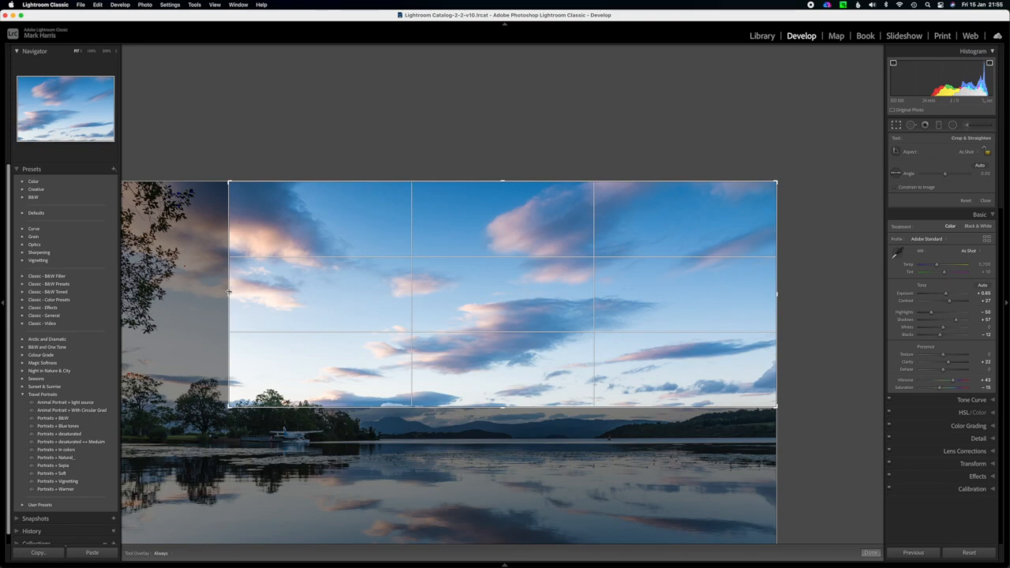
left_click_drag(503, 407, 502, 406)
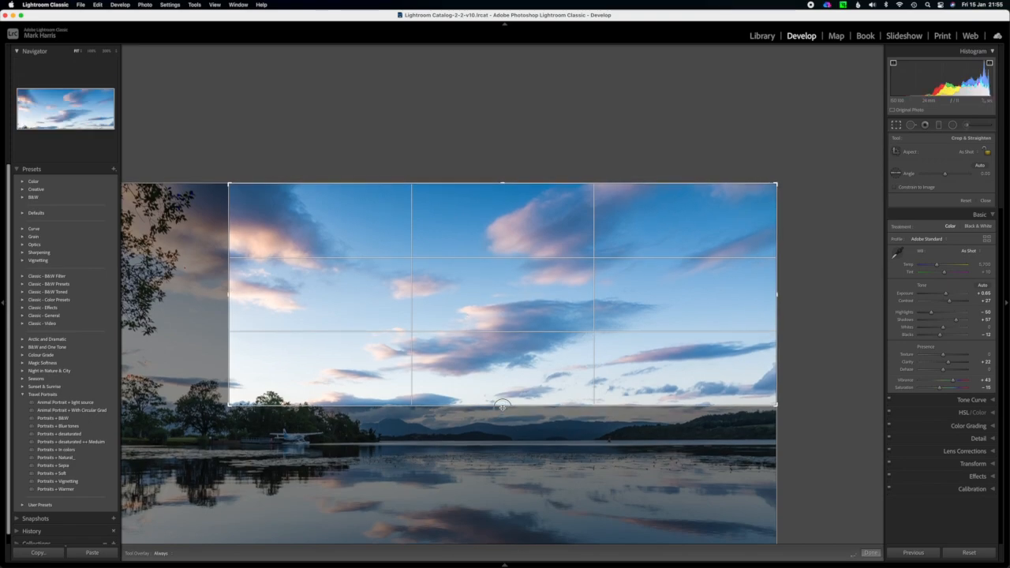
key("Return")
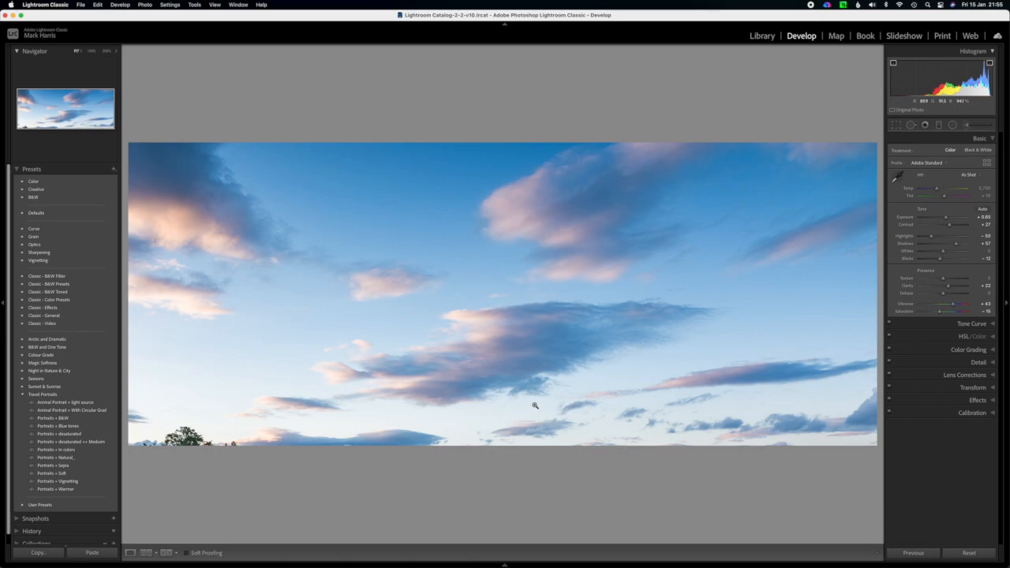
Open the cropped sky photo in Photoshop for editing and duplicate its Background layer.
key("ctrl+Up")
left_click(444, 417)
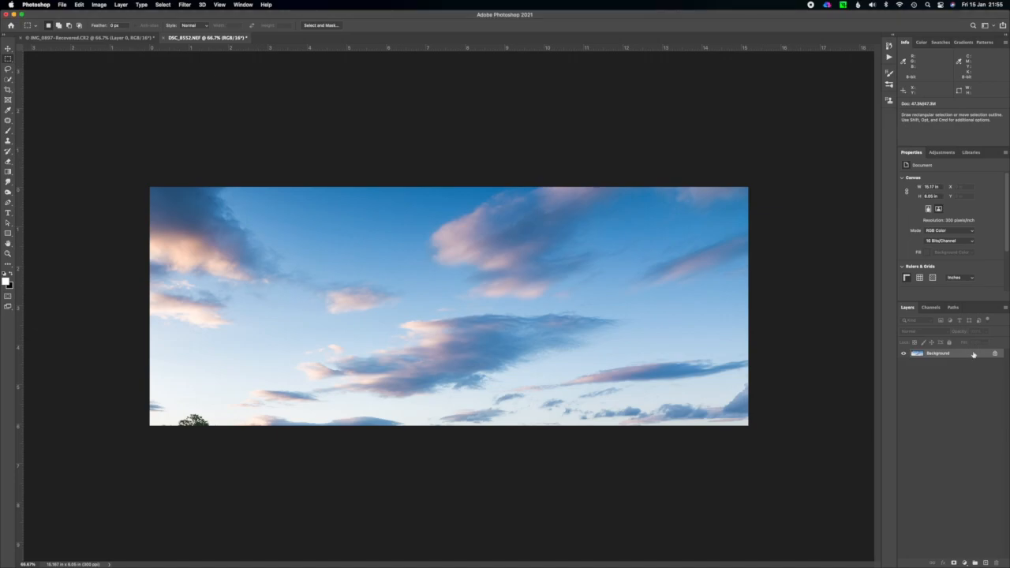
key("super+j")
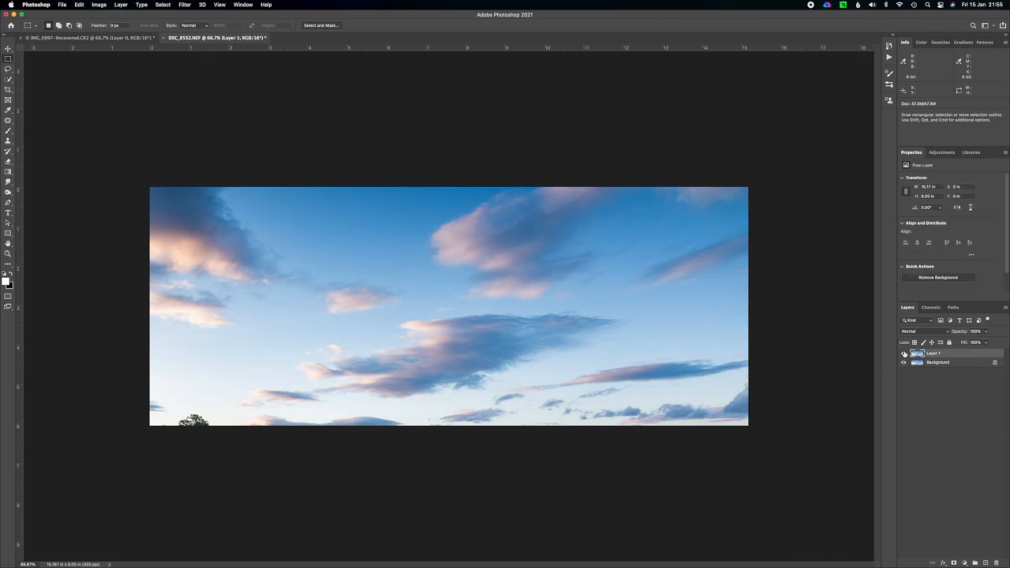
Remove the treetop at the lower-left edge of the sky with the Patch tool, using clear sky above it, and deselect.
left_click(8, 121)
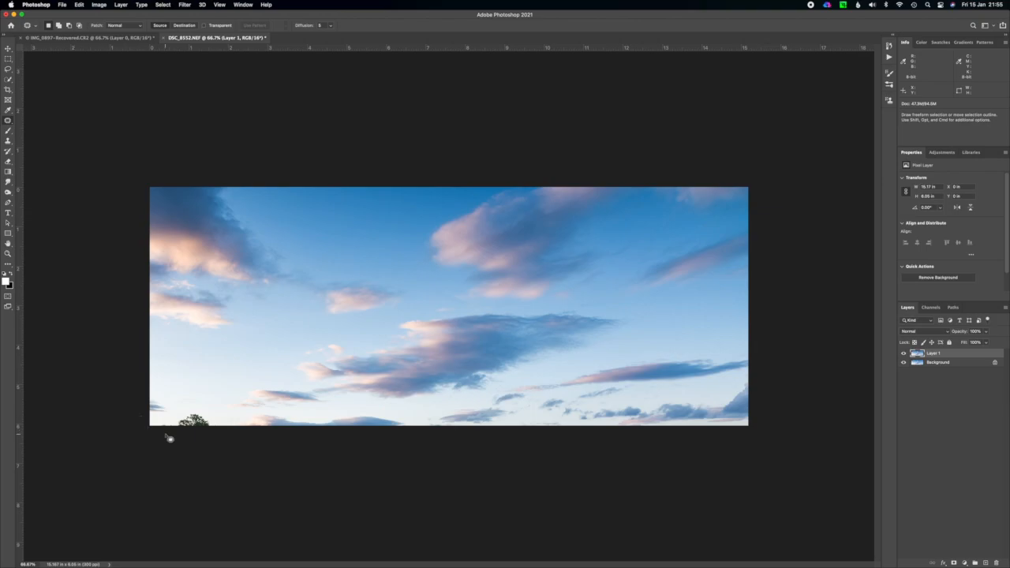
mouse_move(176, 431)
left_mouse_down()
mouse_move(204, 412)
mouse_move(209, 431)
mouse_move(185, 431)
mouse_move(198, 403)
left_mouse_up()
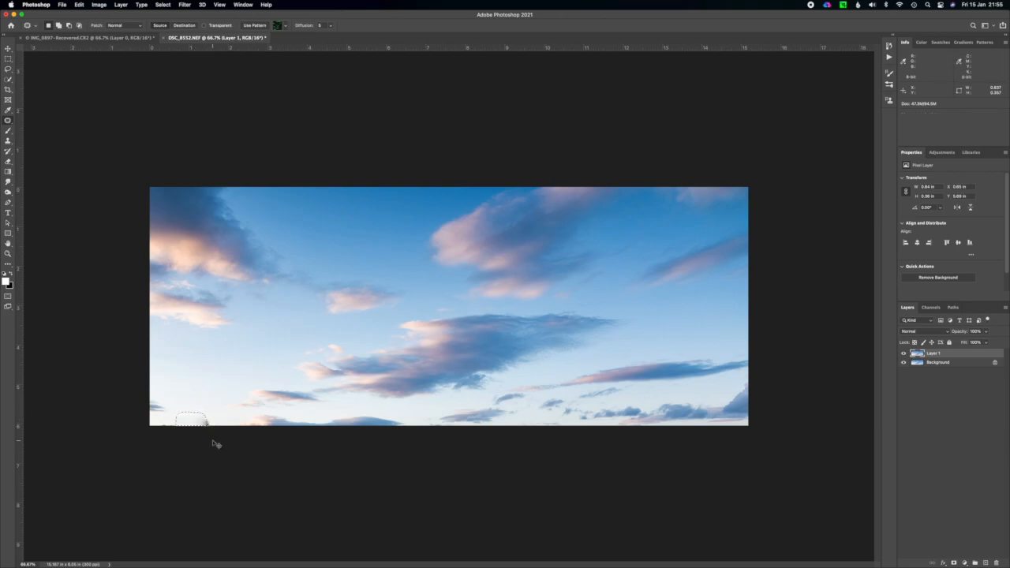
mouse_move(214, 429)
left_mouse_down()
mouse_move(198, 419)
mouse_move(210, 437)
mouse_move(205, 405)
left_mouse_up()
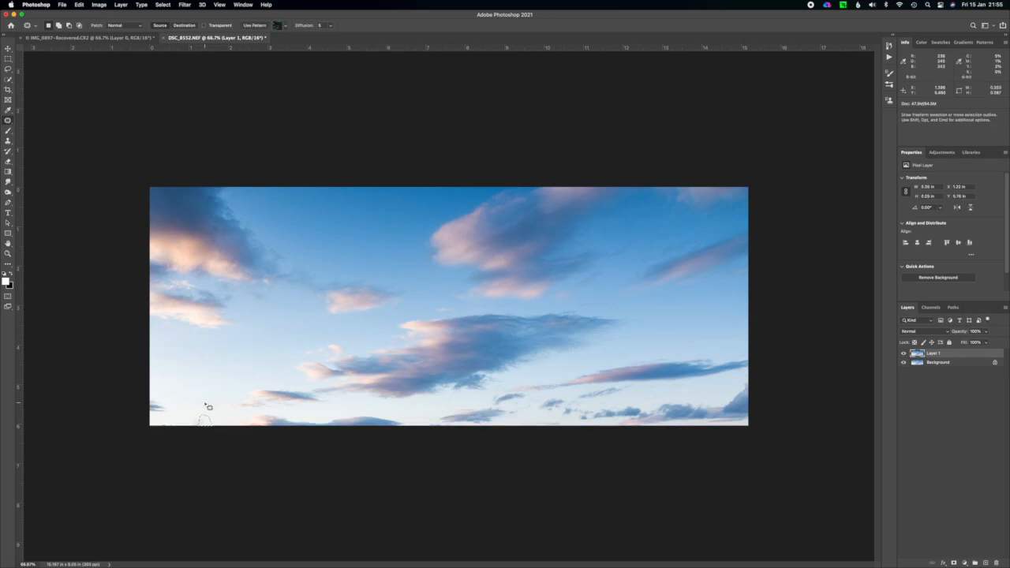
left_click(209, 410)
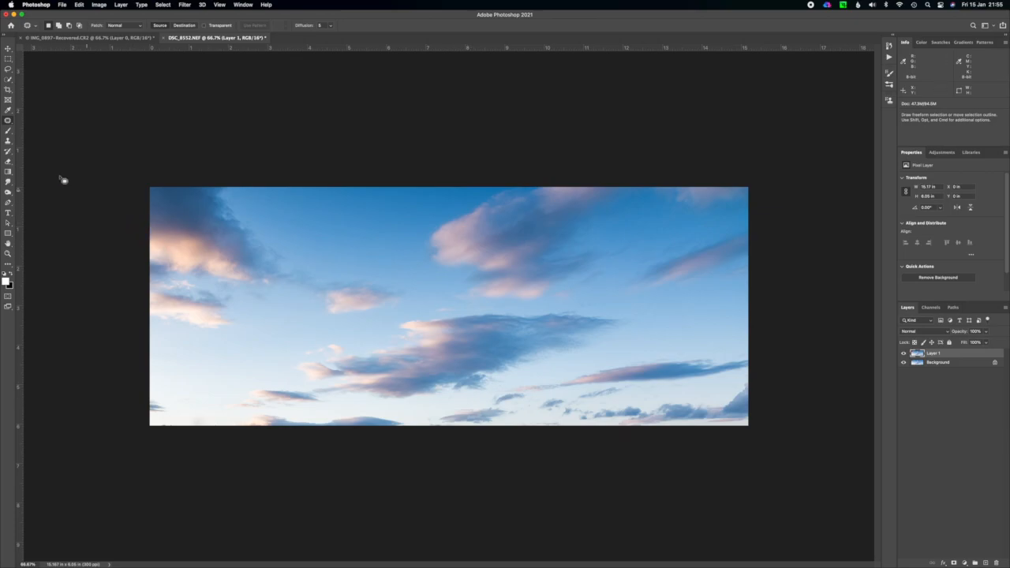
Extend the canvas above the sky with a landscape 3:2 crop measuring about 15.17 by 10.11 inches.
left_click(9, 92)
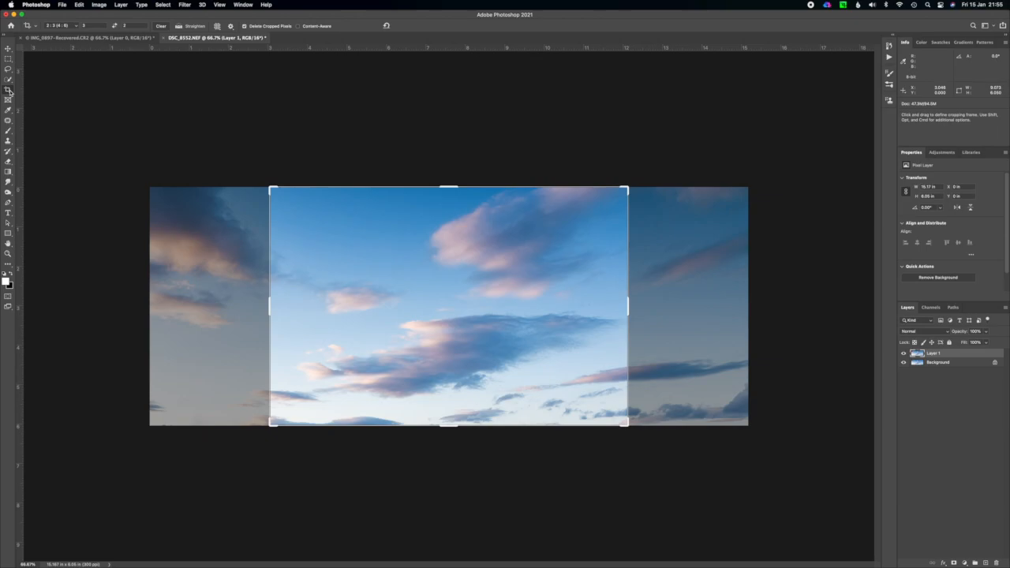
left_click(75, 26)
left_click(75, 26)
left_click_drag(447, 190, 452, 187)
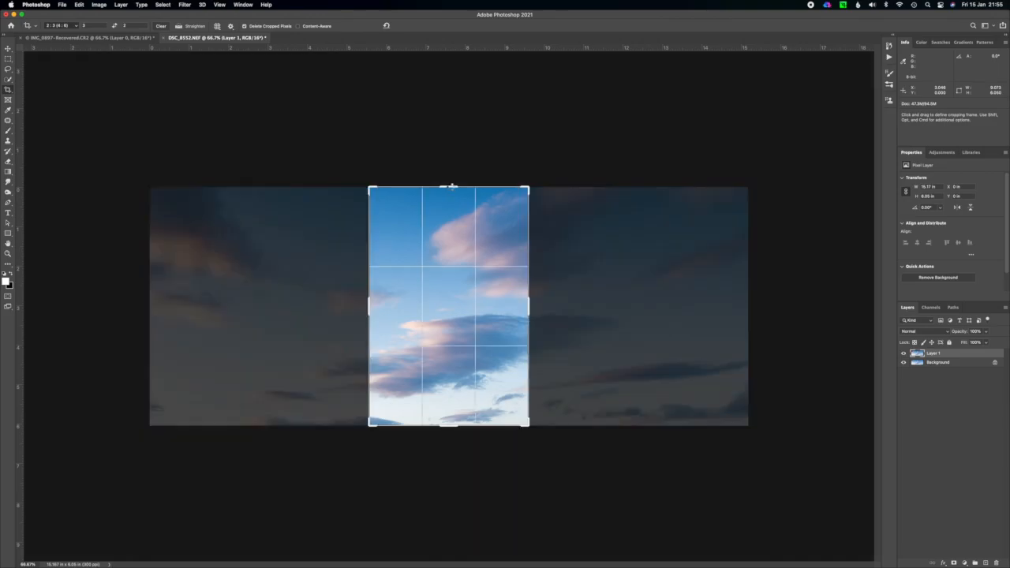
key("x")
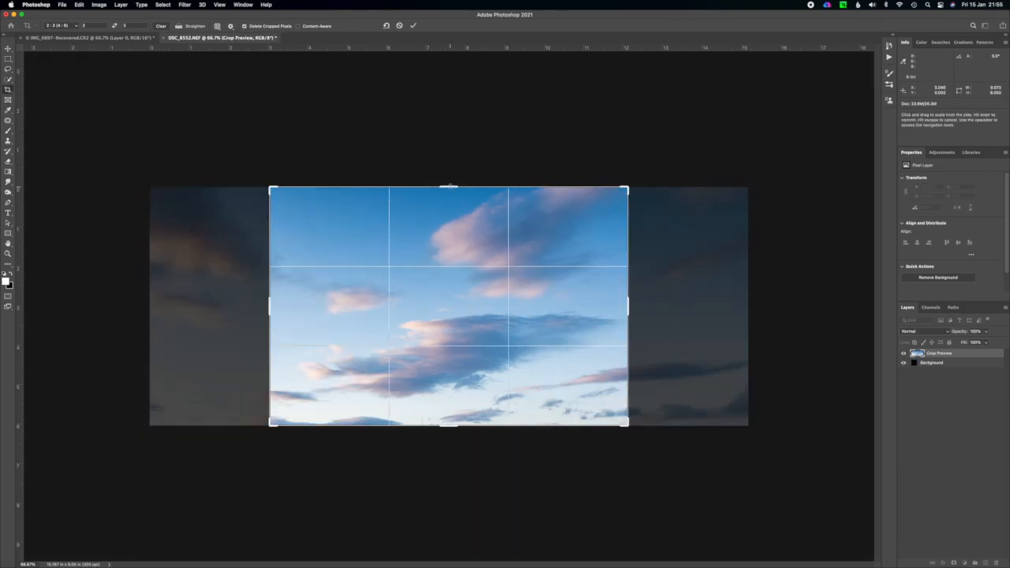
left_click_drag(450, 188, 461, 105)
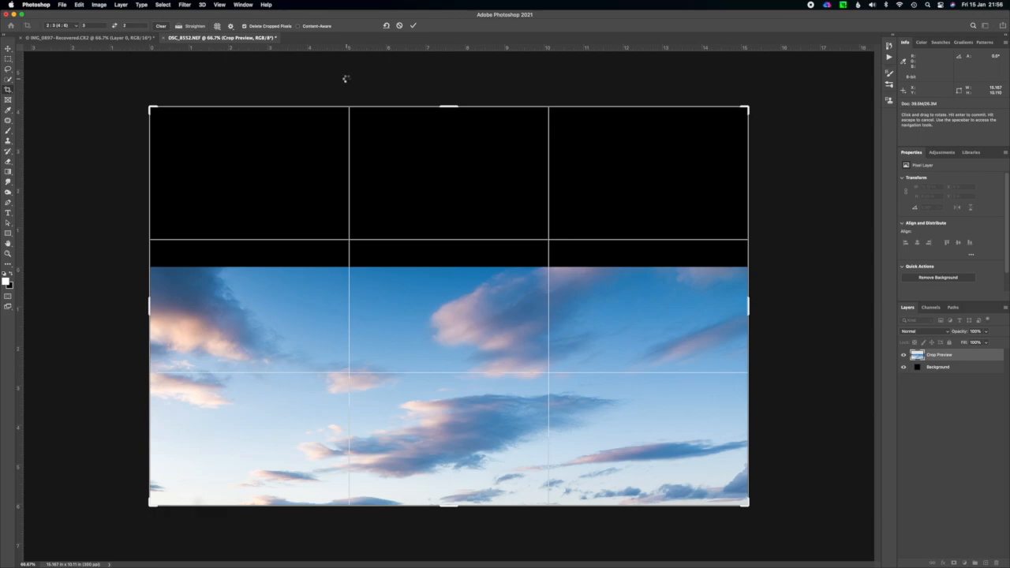
key("Return")
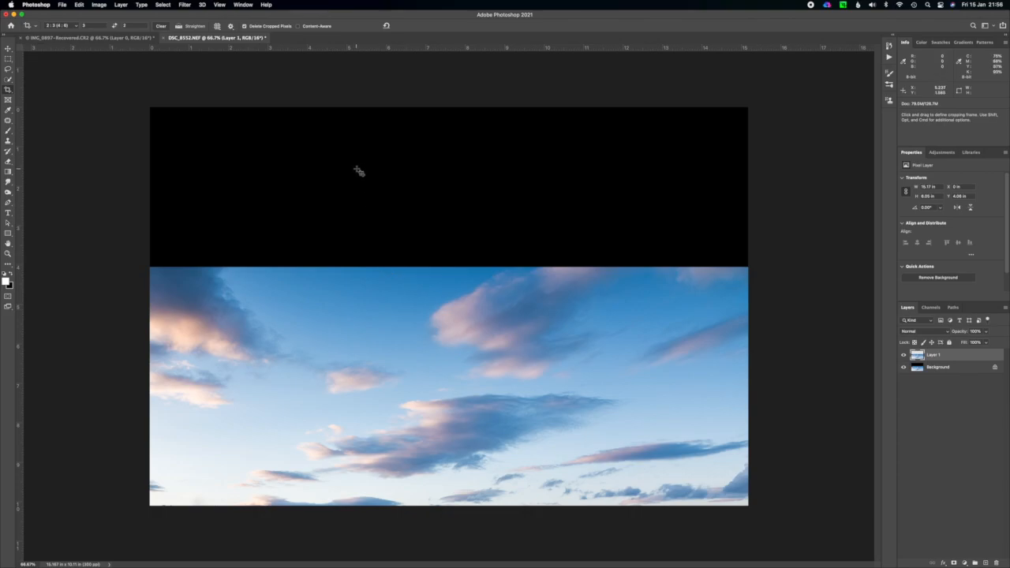
Select the sky strip with a rectangular marquee, stretch it up to the canvas's upper edge with Content-Aware Scale, and deselect.
left_click(8, 59)
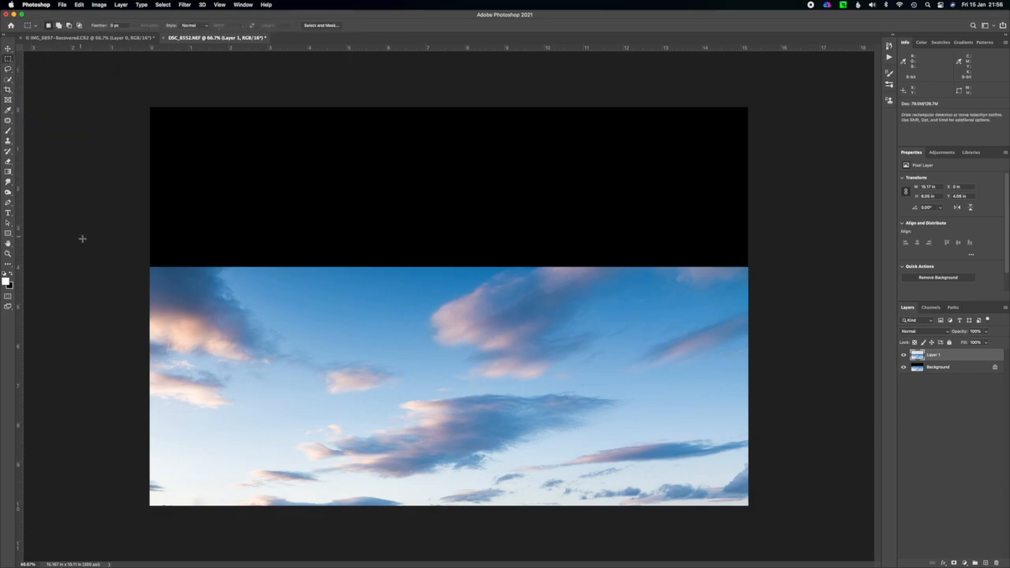
left_click_drag(146, 268, 760, 507)
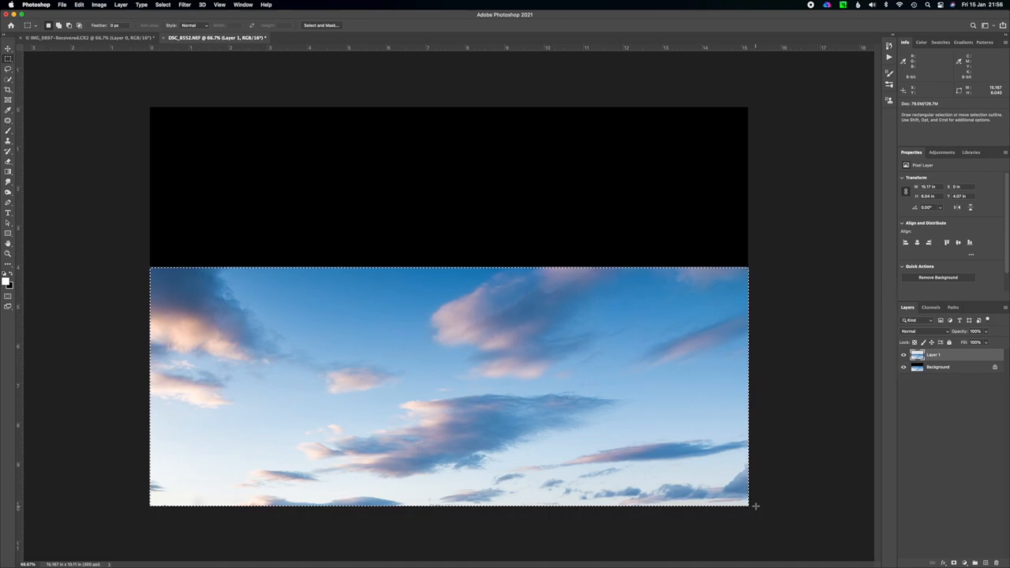
left_click(80, 5)
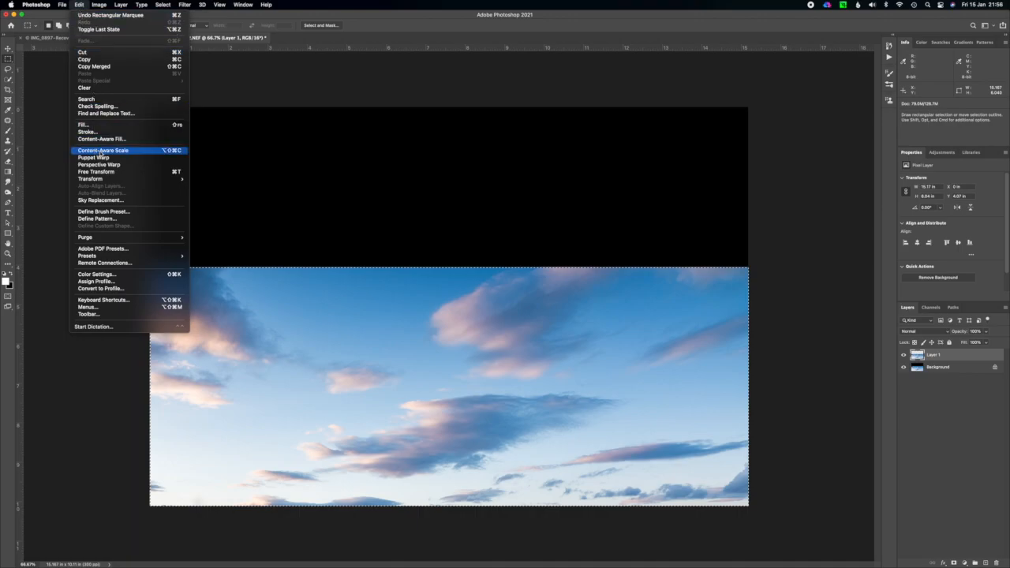
left_click(101, 151)
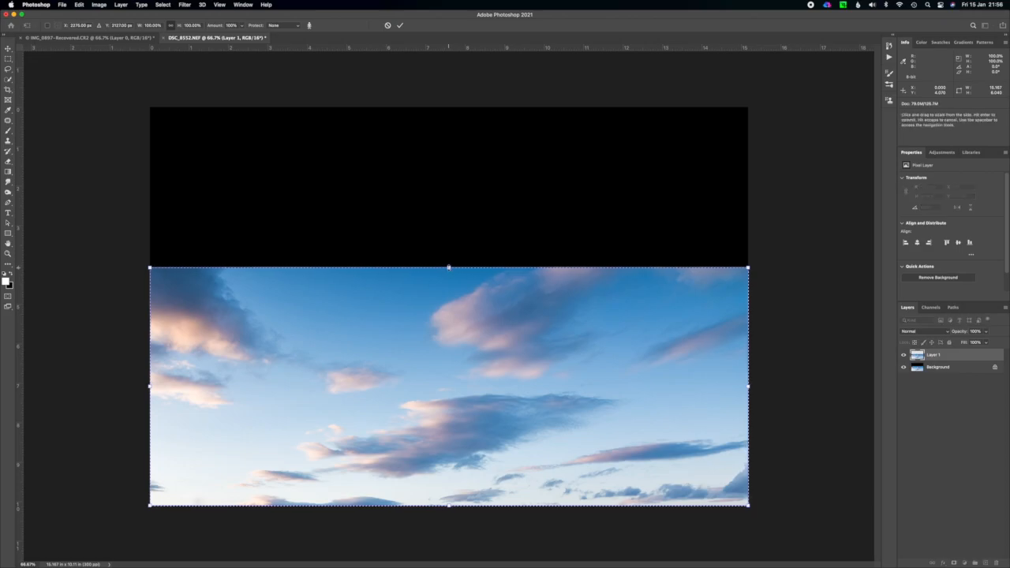
left_click_drag(448, 267, 457, 105)
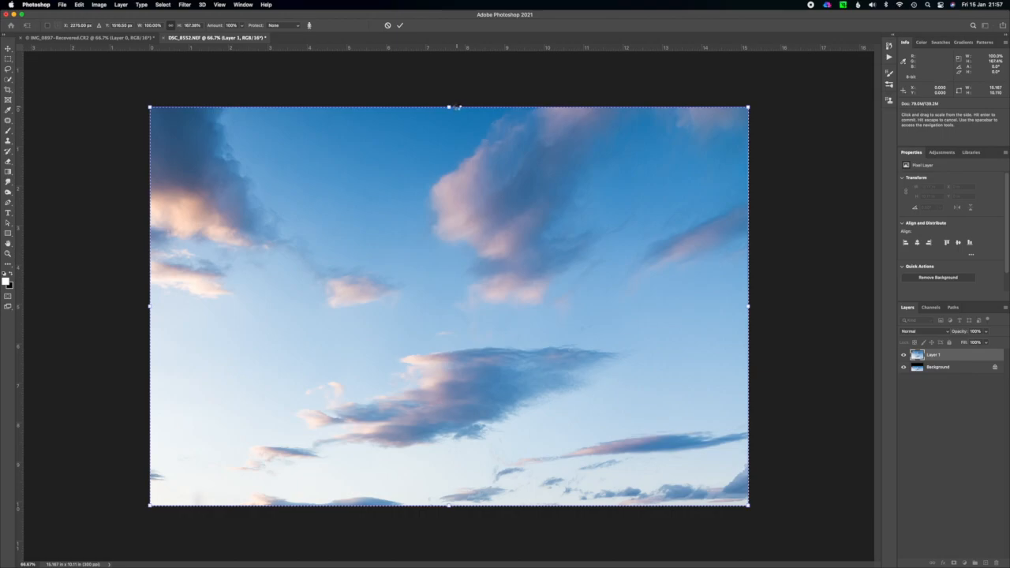
key("Return")
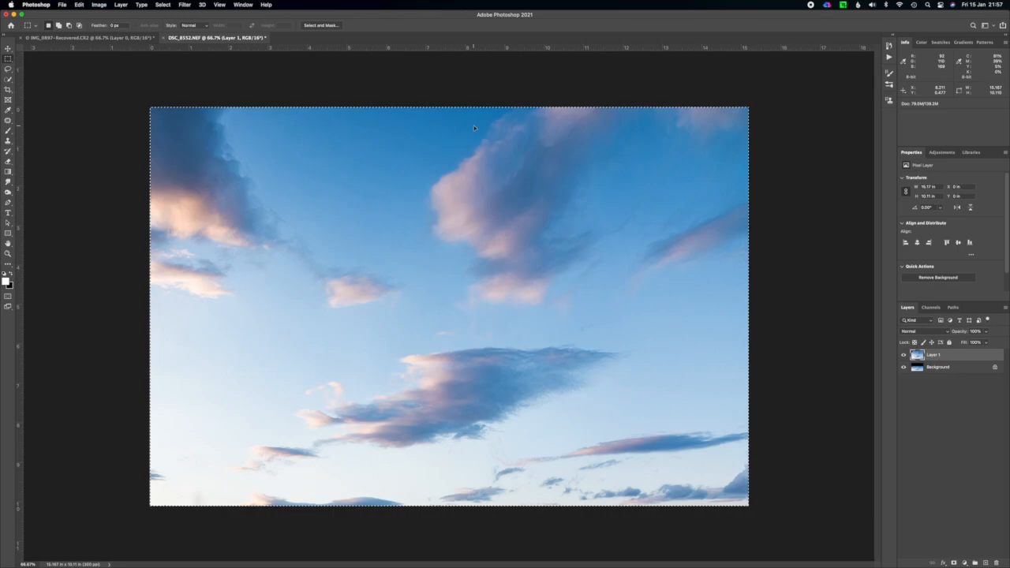
left_click(474, 126)
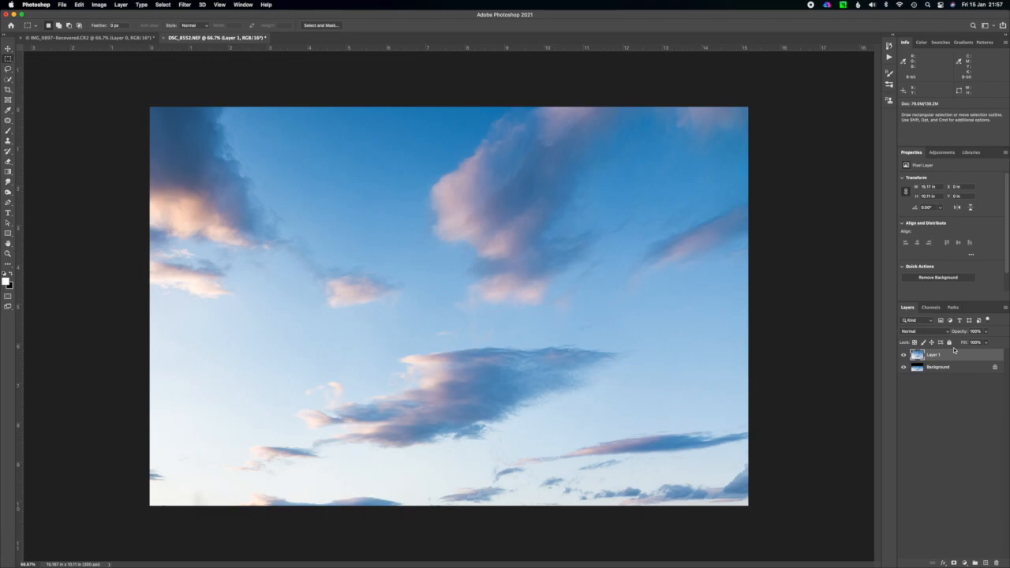
Apply Radial Blur twice to the sky layer with amount 75, Zoom method, Good quality and the blur centre at the lower edge.
left_click(185, 6)
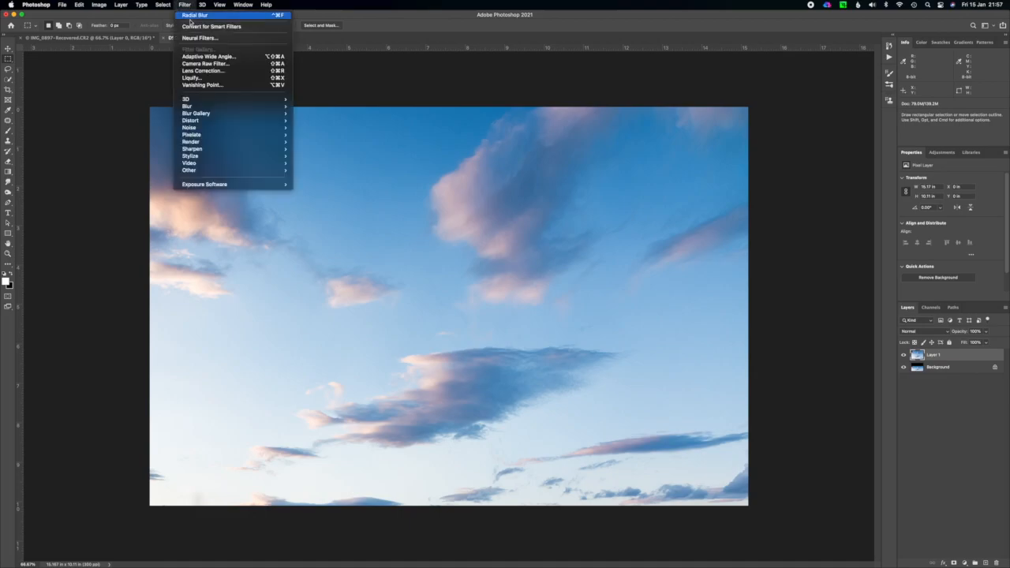
mouse_move(234, 108)
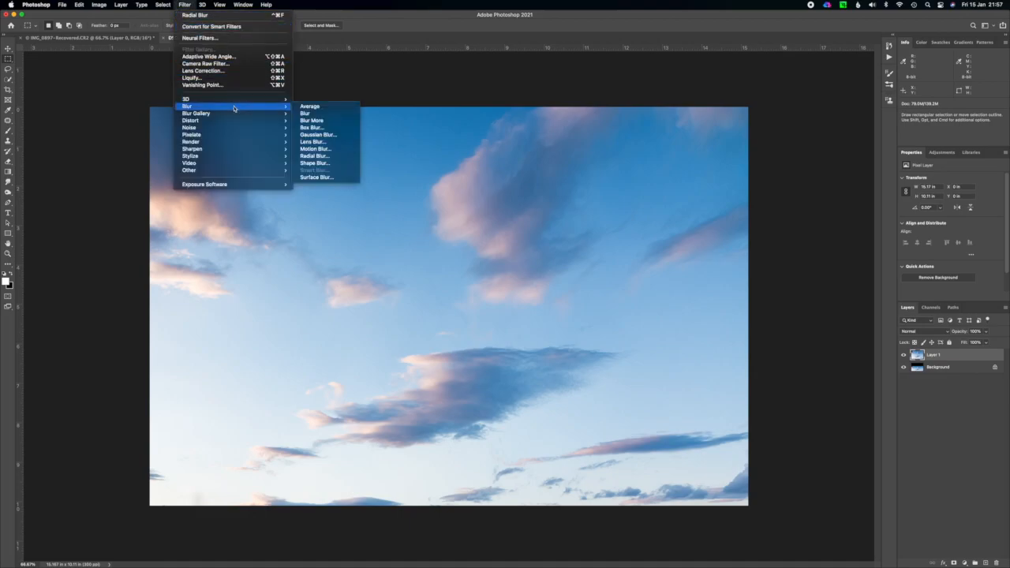
left_click(327, 157)
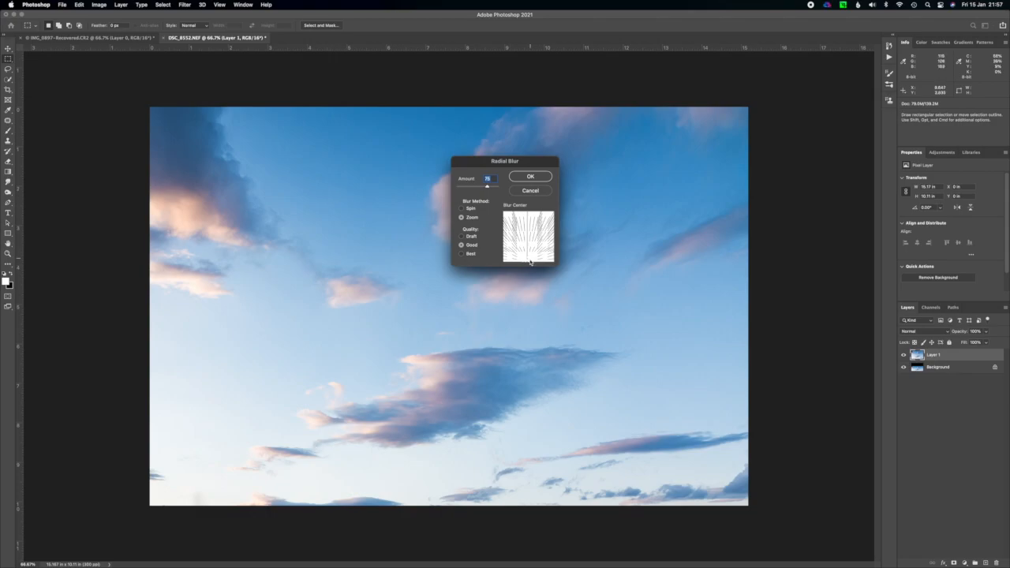
left_click_drag(527, 261, 528, 241)
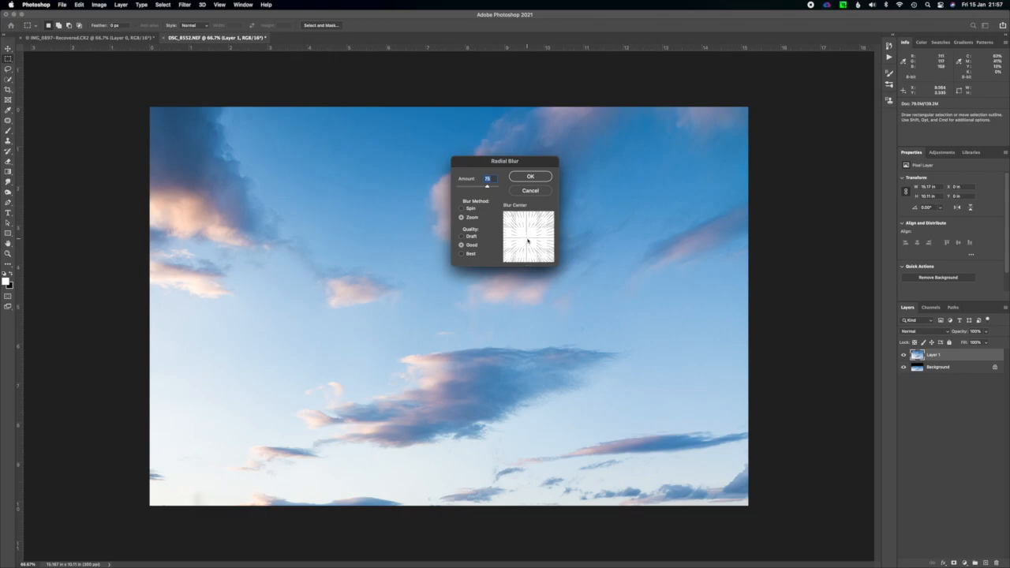
left_click(469, 209)
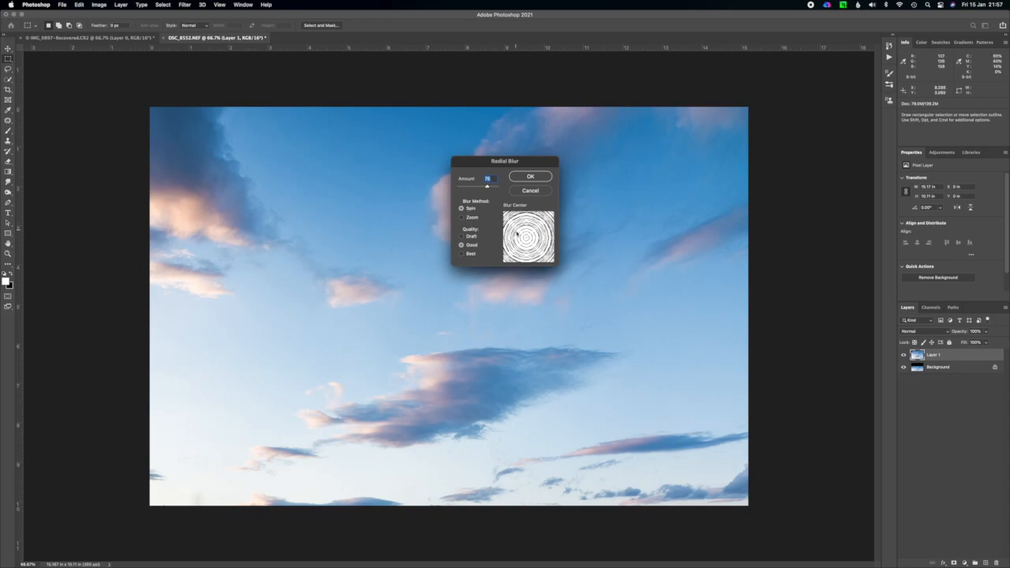
left_click(464, 218)
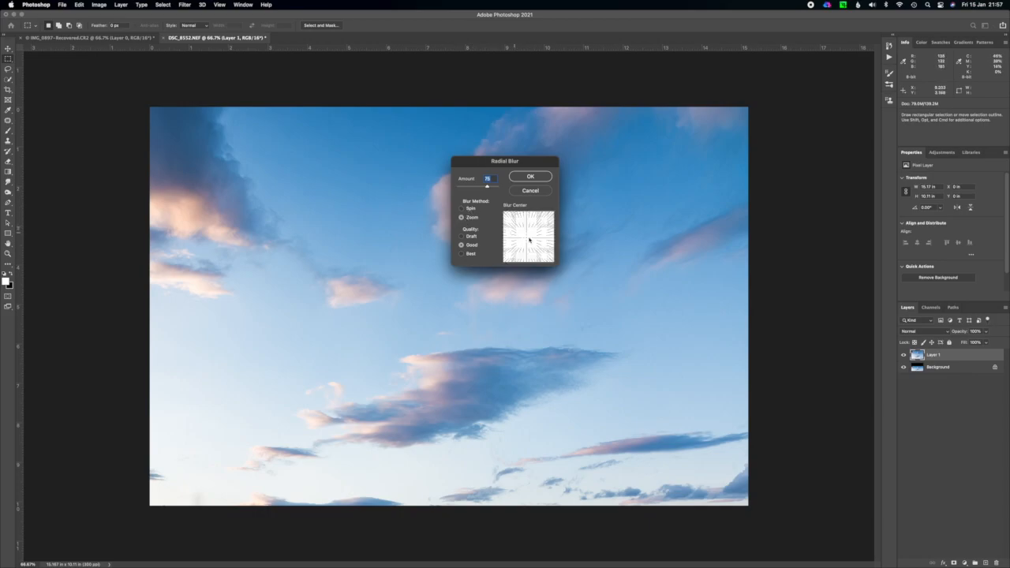
left_click_drag(526, 239, 526, 265)
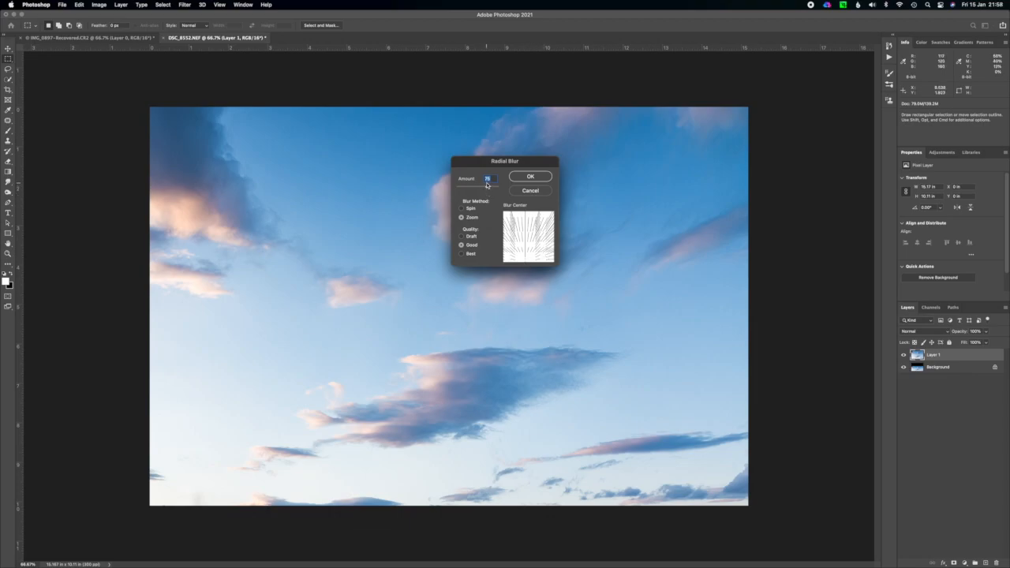
left_click(537, 178)
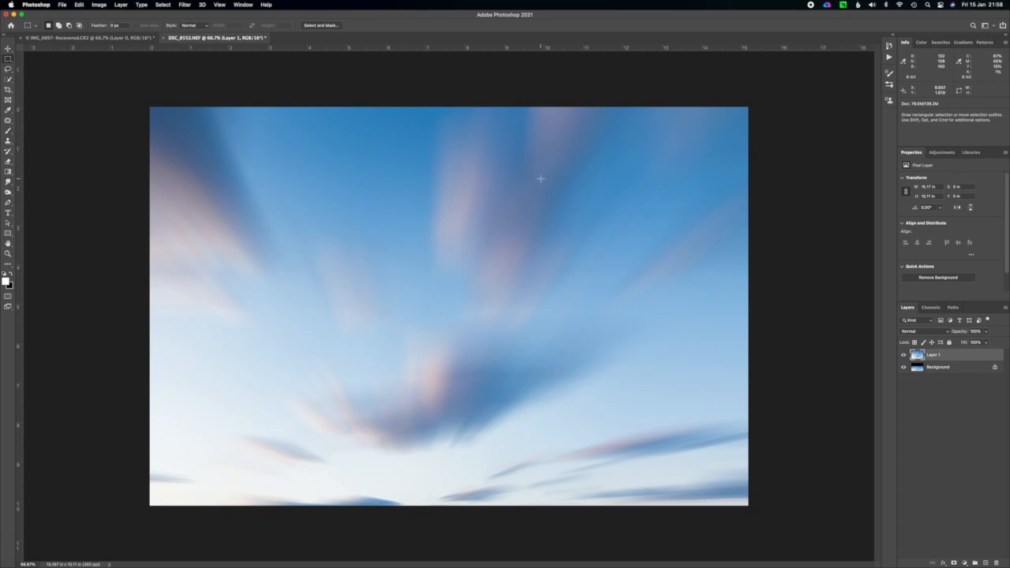
left_click(185, 4)
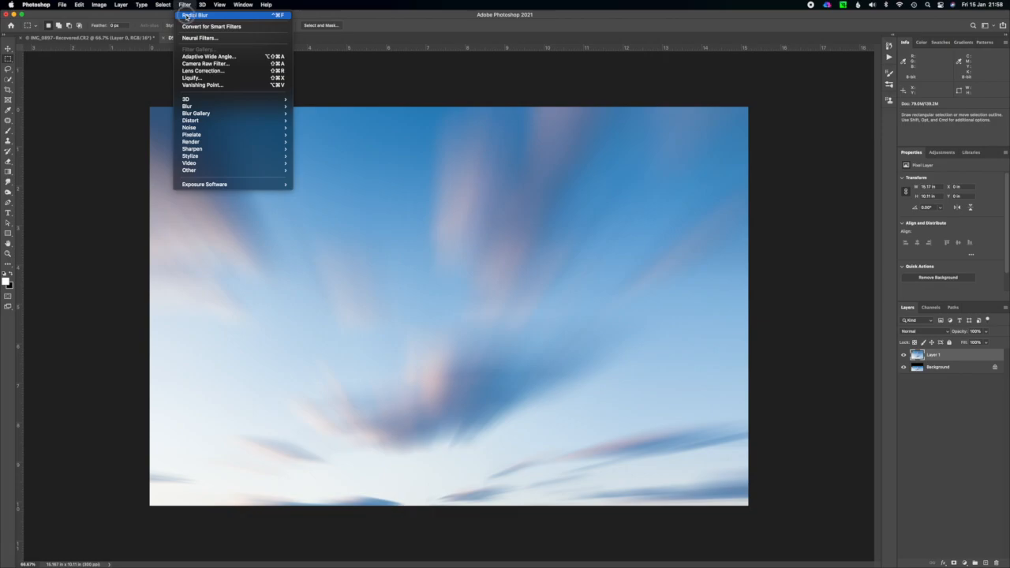
left_click(186, 15)
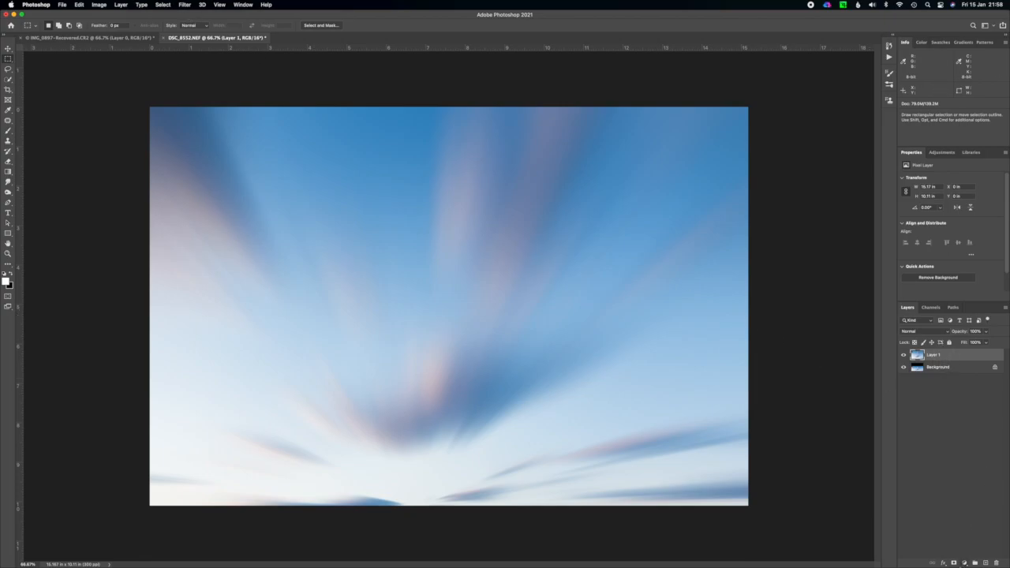
Add a Black & White adjustment layer above the blurred sky and darken it with Blues at about -135 and Cyans at about -66.
left_click(965, 563)
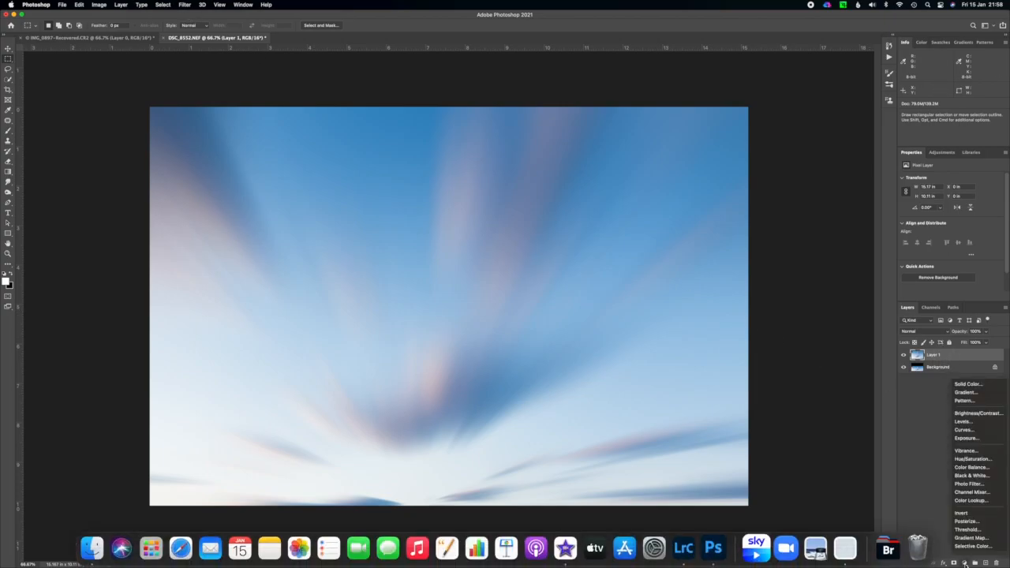
left_click(972, 477)
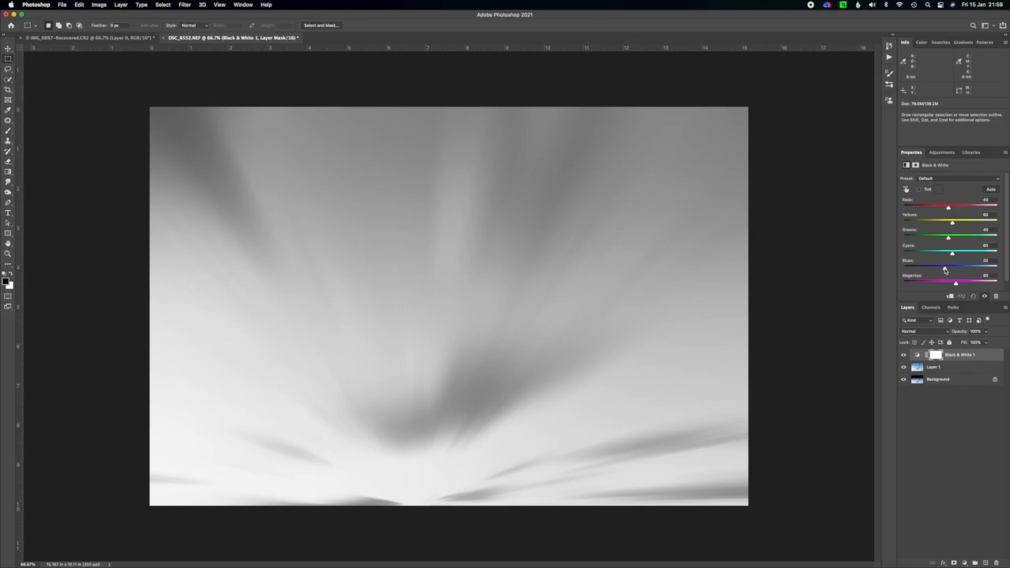
left_click(905, 355)
left_click(904, 355)
left_click_drag(947, 271, 917, 270)
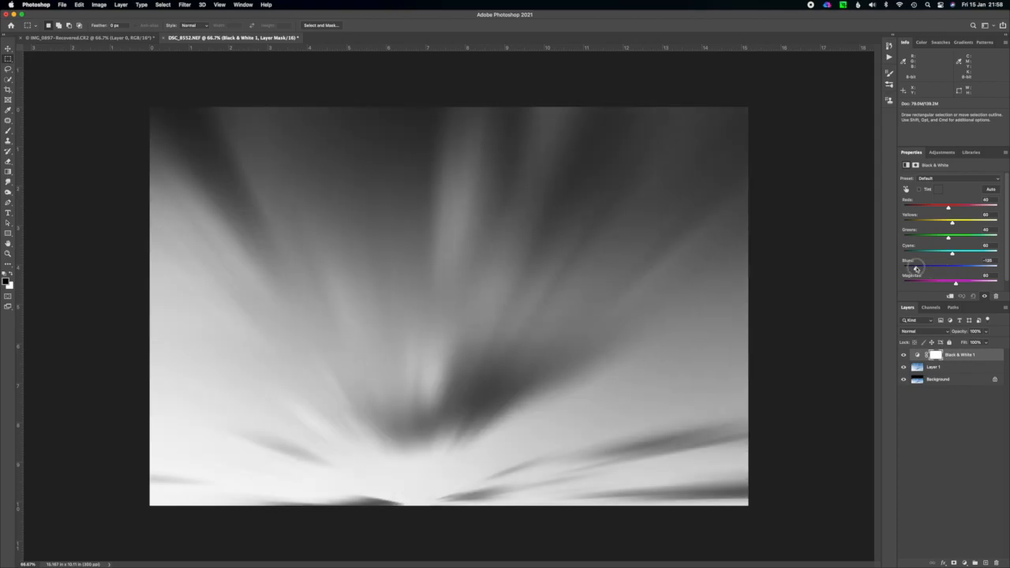
left_click_drag(917, 270, 916, 270)
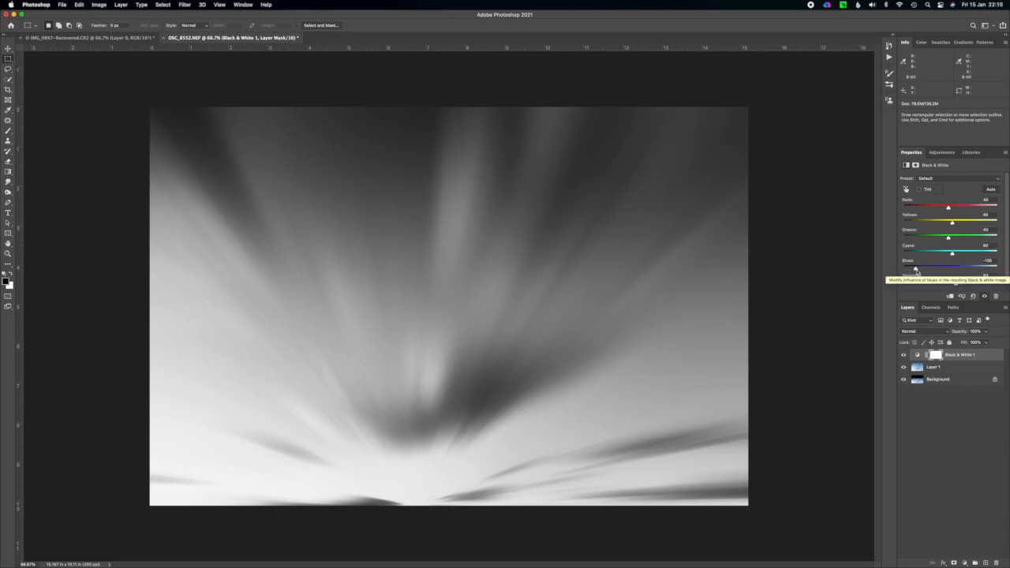
left_click_drag(952, 252, 930, 253)
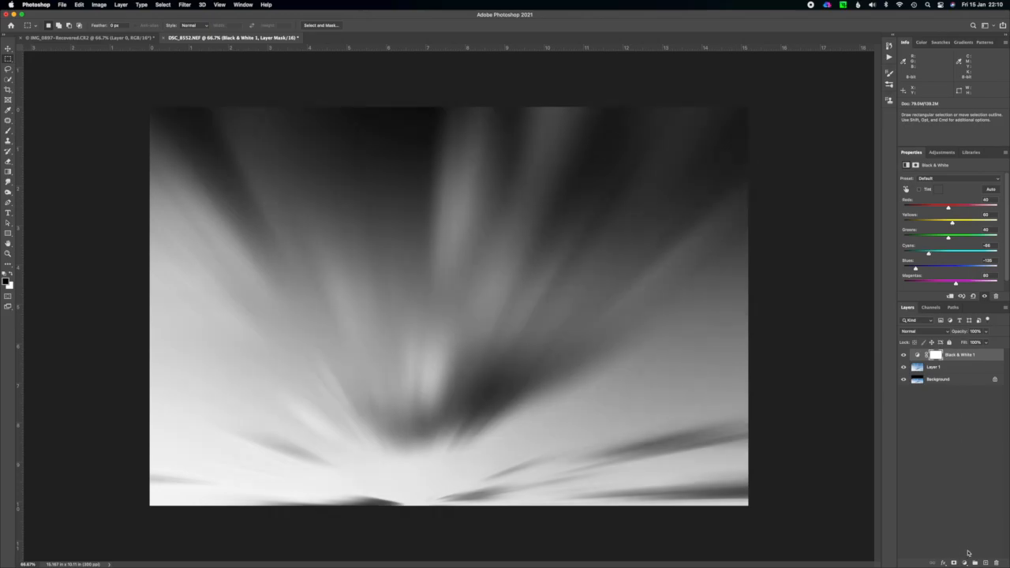
Add a Brightness/Contrast adjustment layer with brightness at -43 and contrast at -21.
left_click(965, 563)
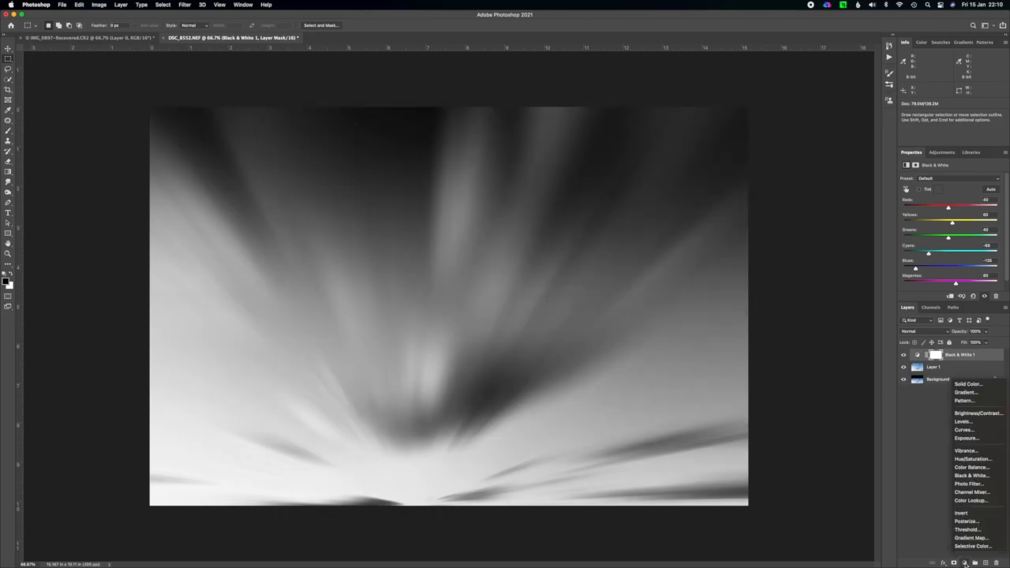
left_click(972, 416)
left_click(934, 201)
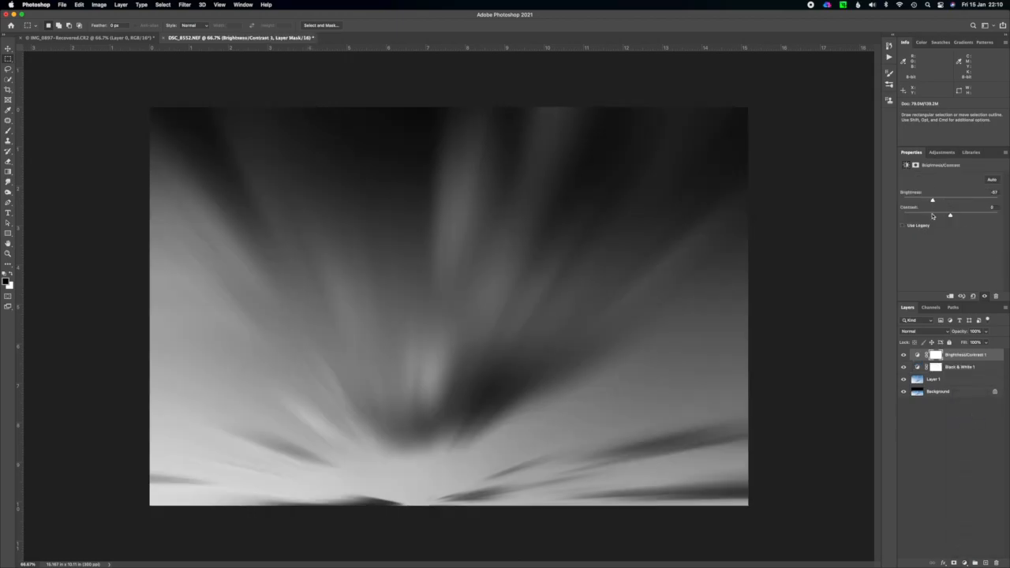
left_click(931, 216)
left_click_drag(933, 201, 938, 202)
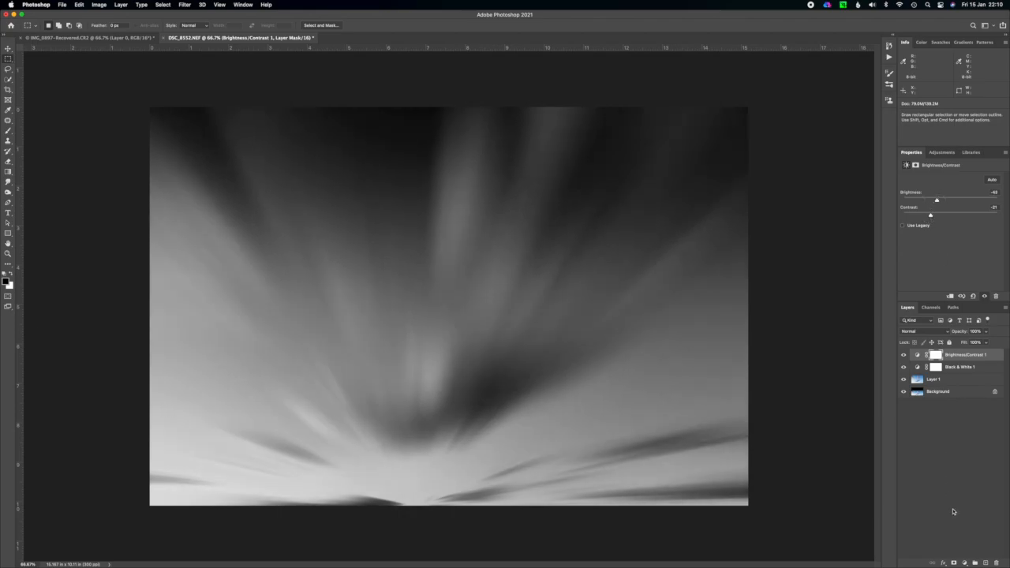
Add a Levels adjustment layer and lower its white input level to about 228 to brighten the highlights.
left_click(965, 563)
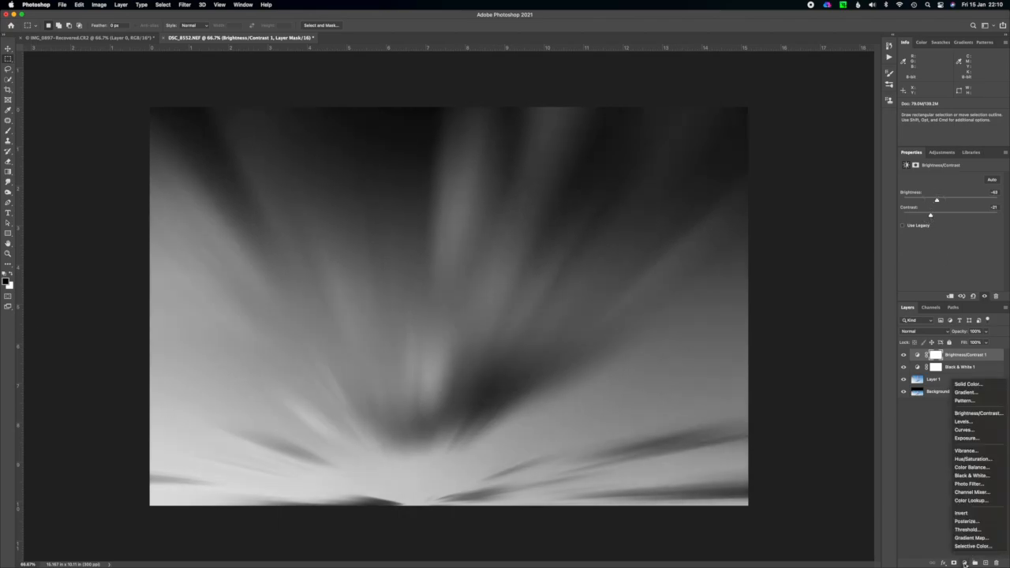
left_click(968, 423)
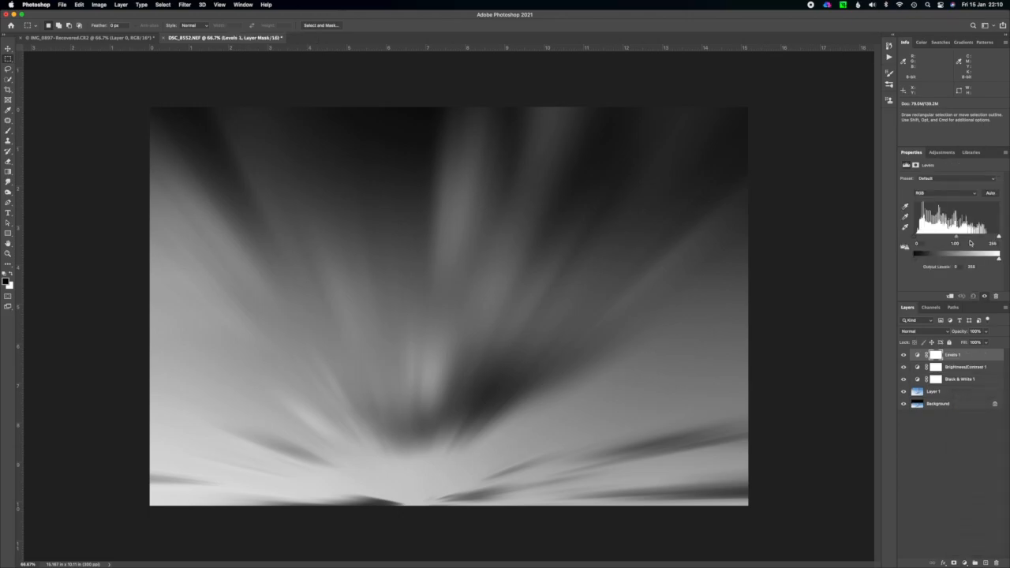
left_click_drag(998, 237, 953, 240)
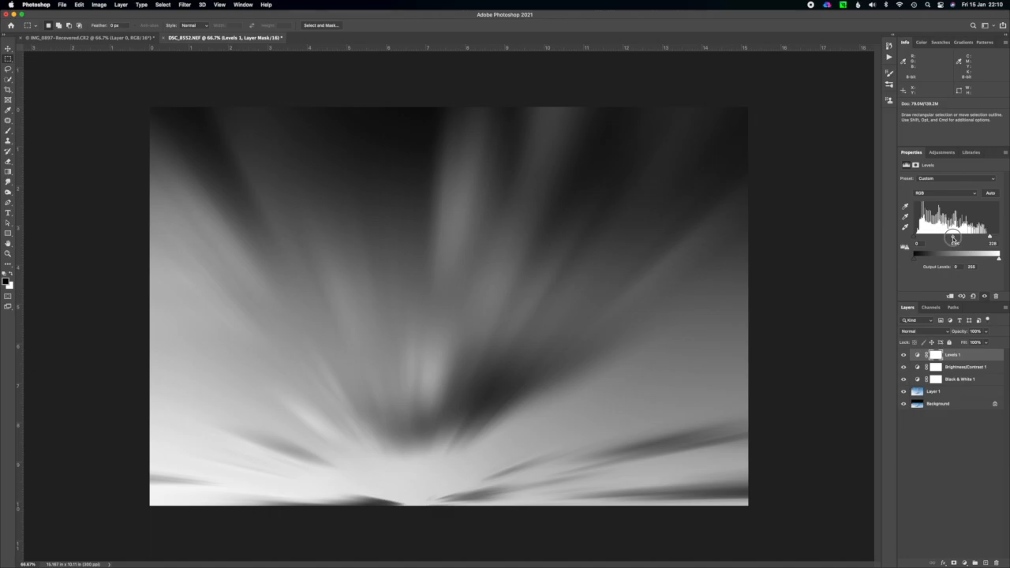
Flatten the blurred monochrome sky and its adjustment layers into a single Background layer.
left_click(962, 358)
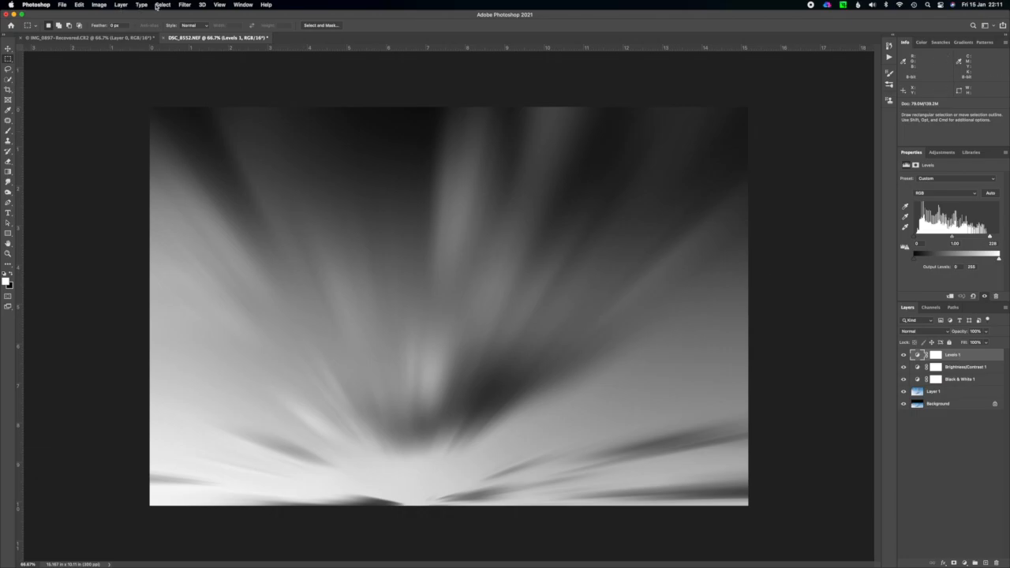
left_click(122, 5)
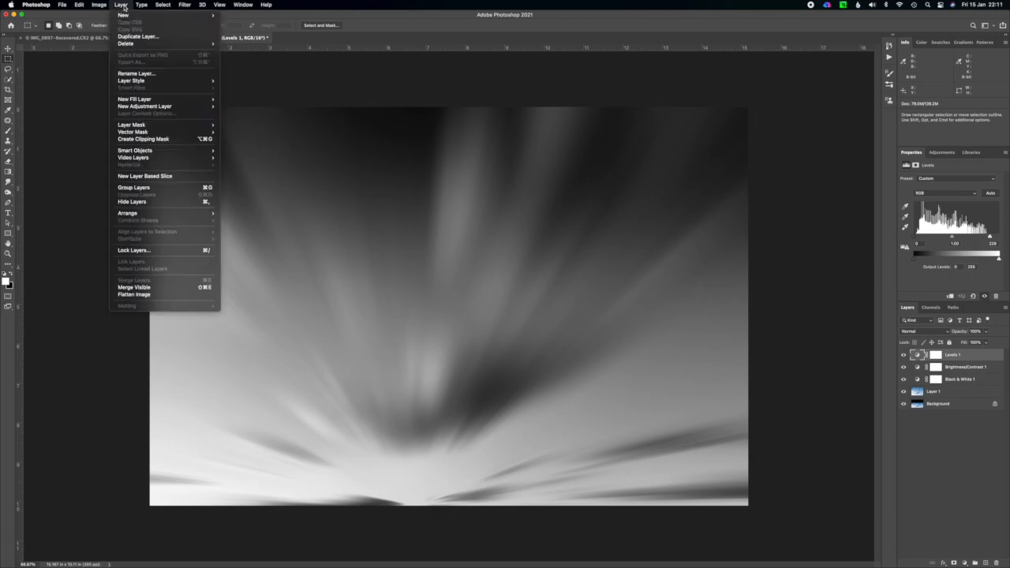
left_click(153, 296)
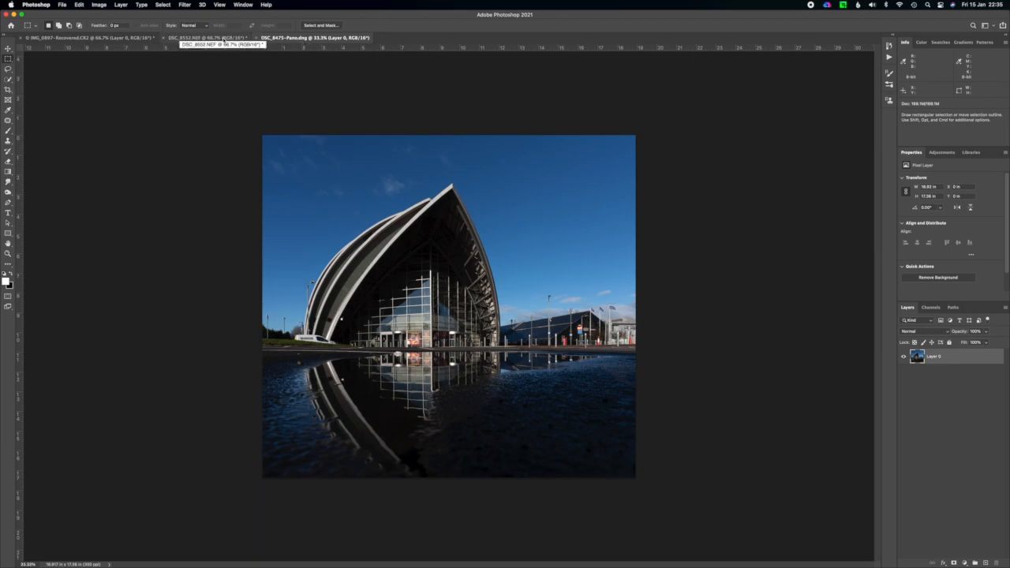
left_click(79, 5)
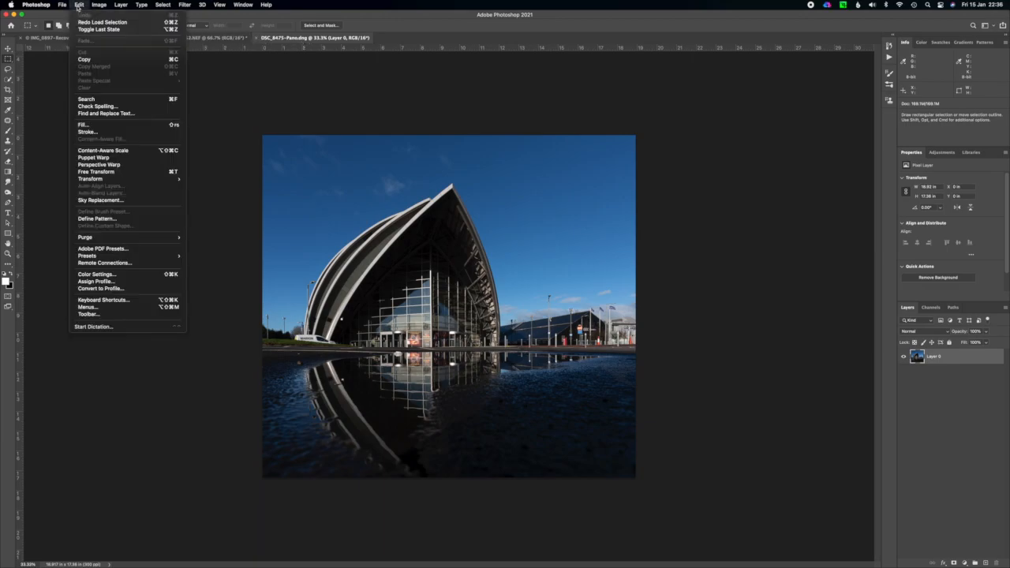
left_click(79, 5)
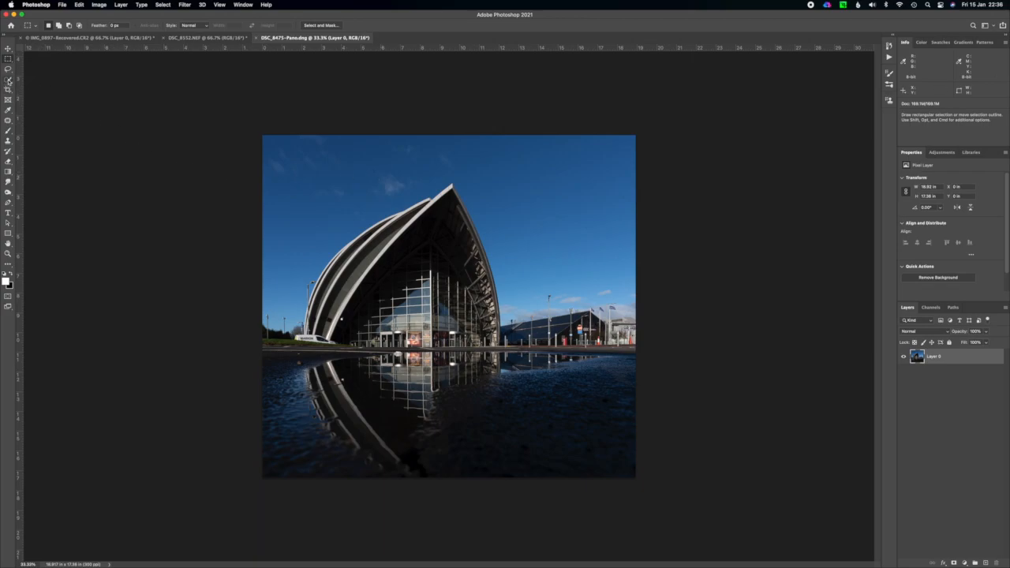
Select the building in the DSC_8475-Pano.dng photo automatically using the Quick Selection tool's Select Subject.
left_click(9, 81)
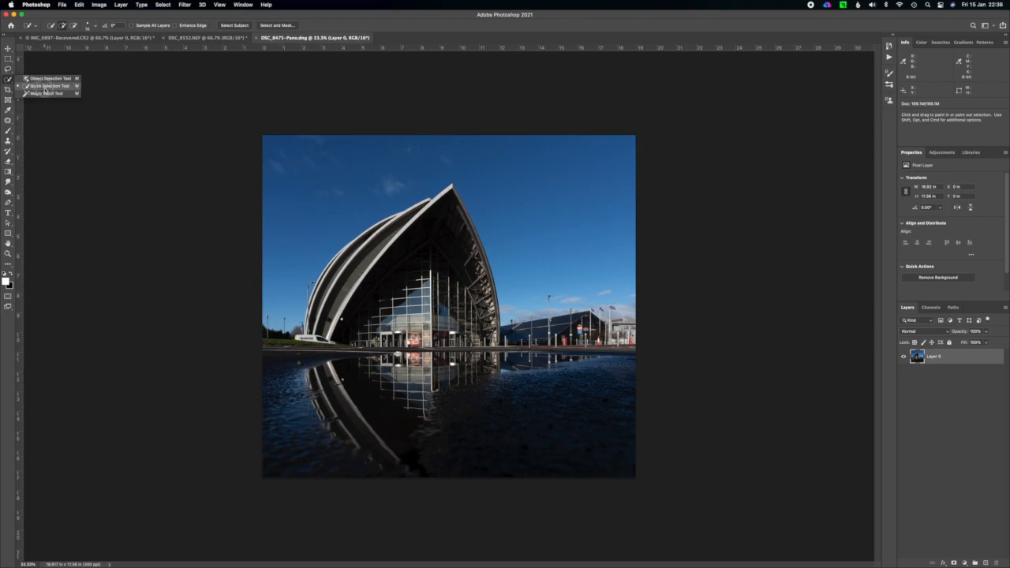
left_click(45, 86)
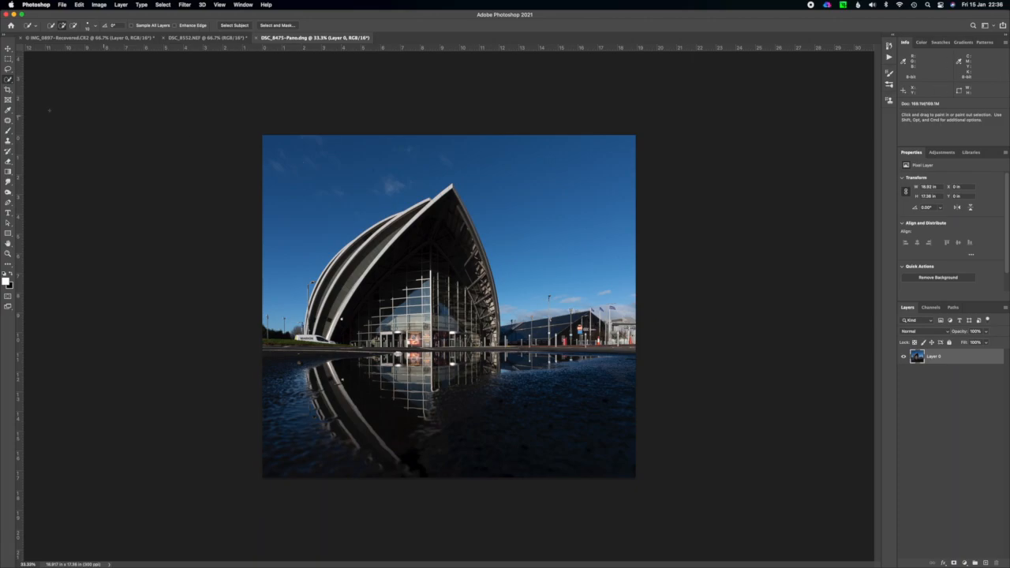
left_click(241, 29)
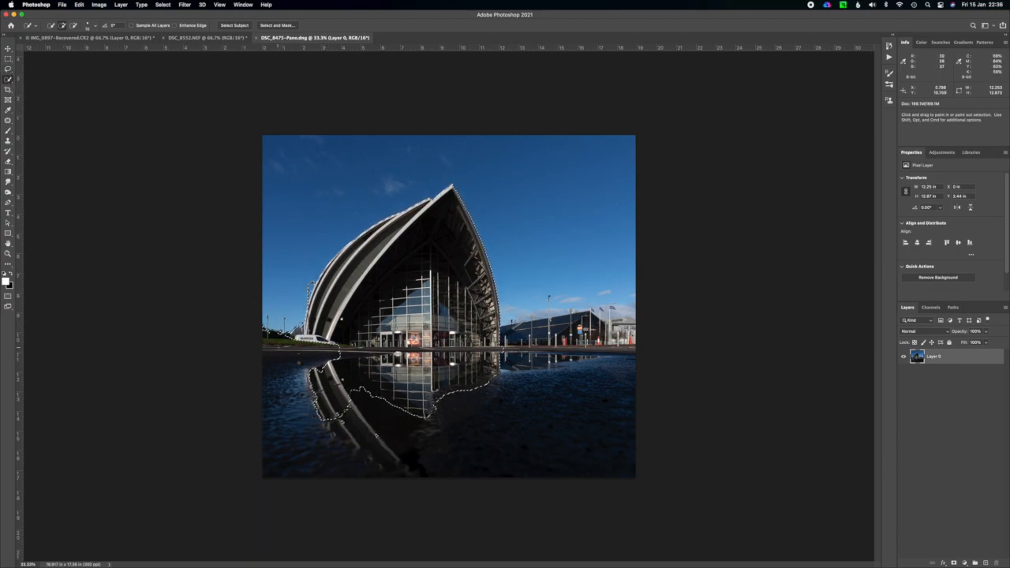
Extend the Quick Selection with a larger brush across the wet ground and reflections, and tidy its edge along the building.
key("bracketright")
key("bracketright")
key("bracketright")
key("bracketright")
key("bracketright")
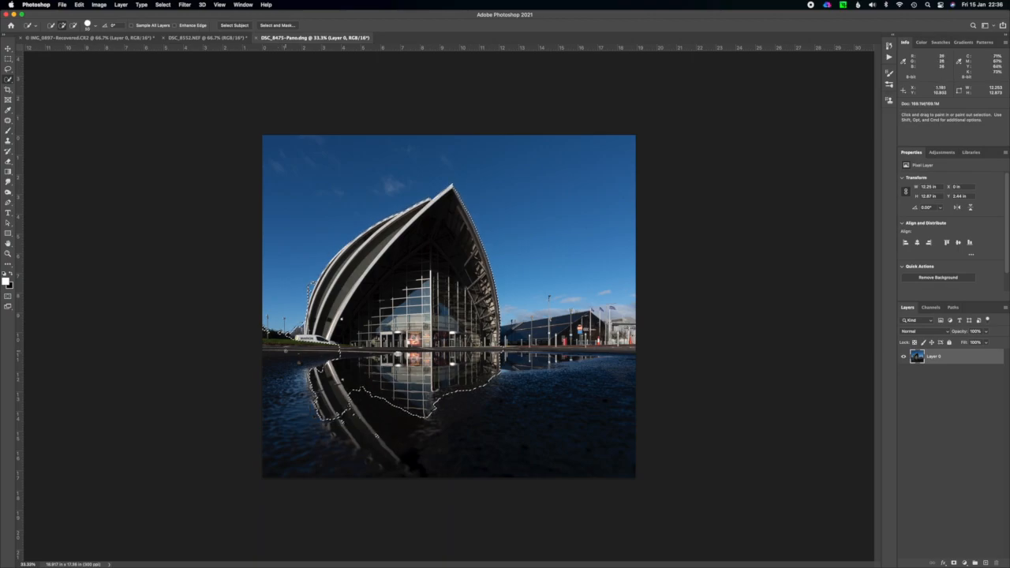
mouse_move(284, 335)
left_mouse_down()
mouse_move(266, 333)
mouse_move(273, 426)
mouse_move(336, 393)
left_mouse_up()
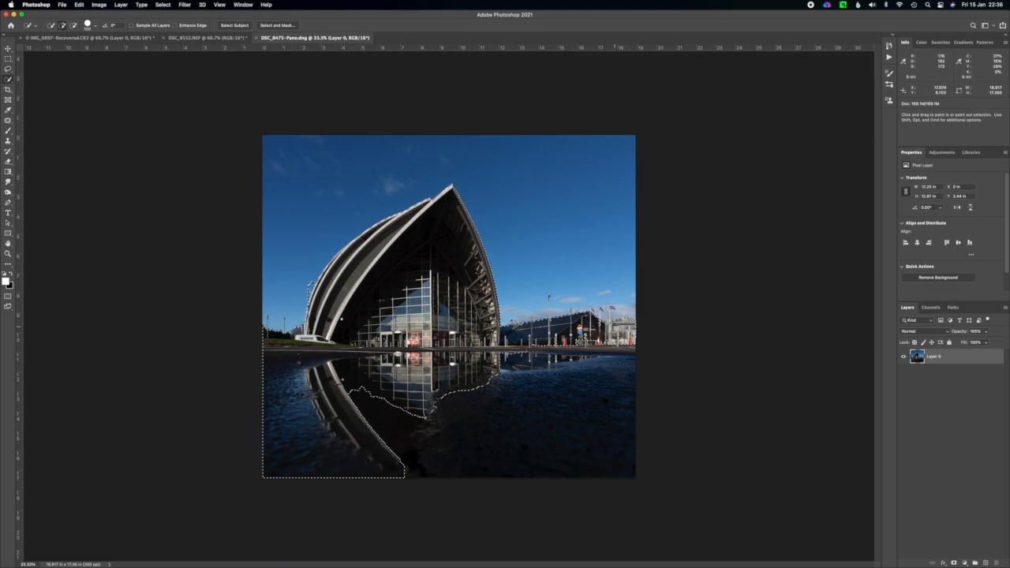
left_click_drag(622, 359, 621, 434)
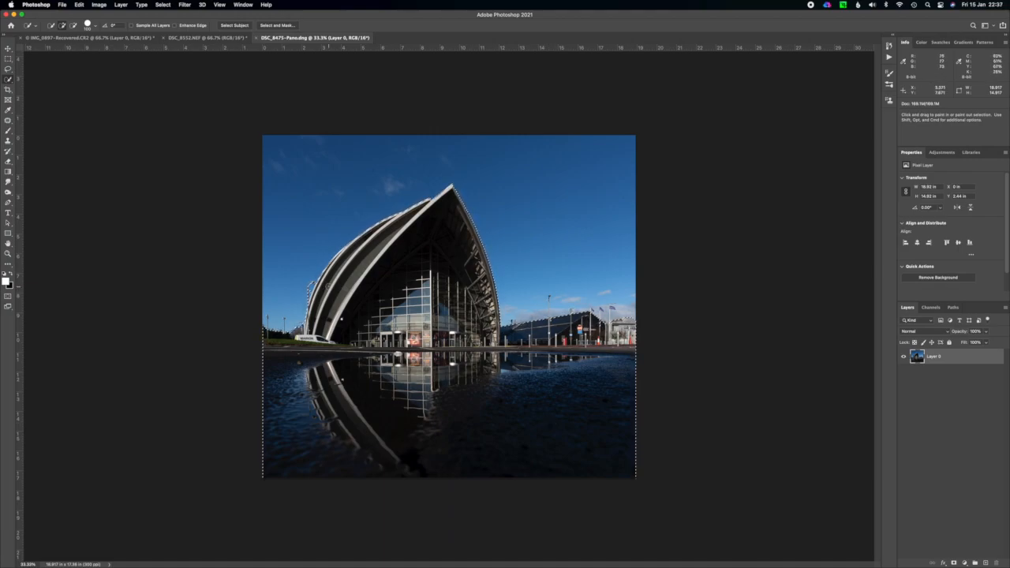
key("super+plus")
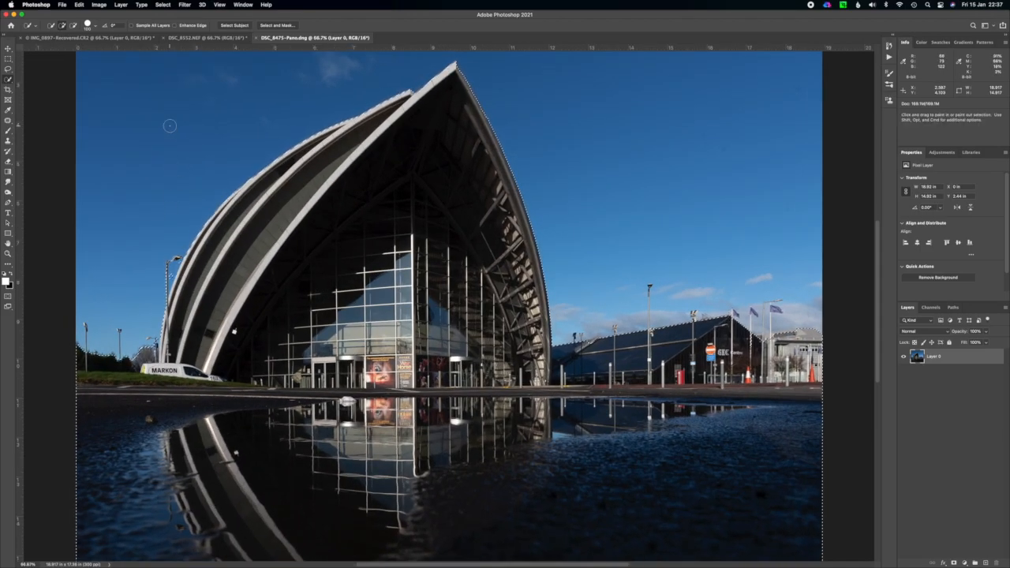
key("alt")
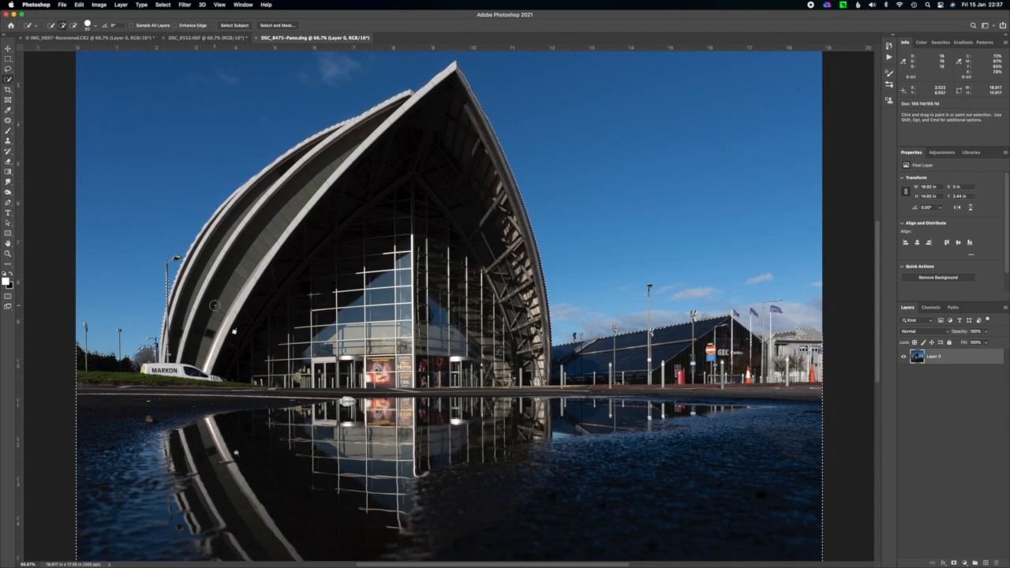
Open the selection in Select and Mask and set the view mode to Overlay.
left_click(280, 28)
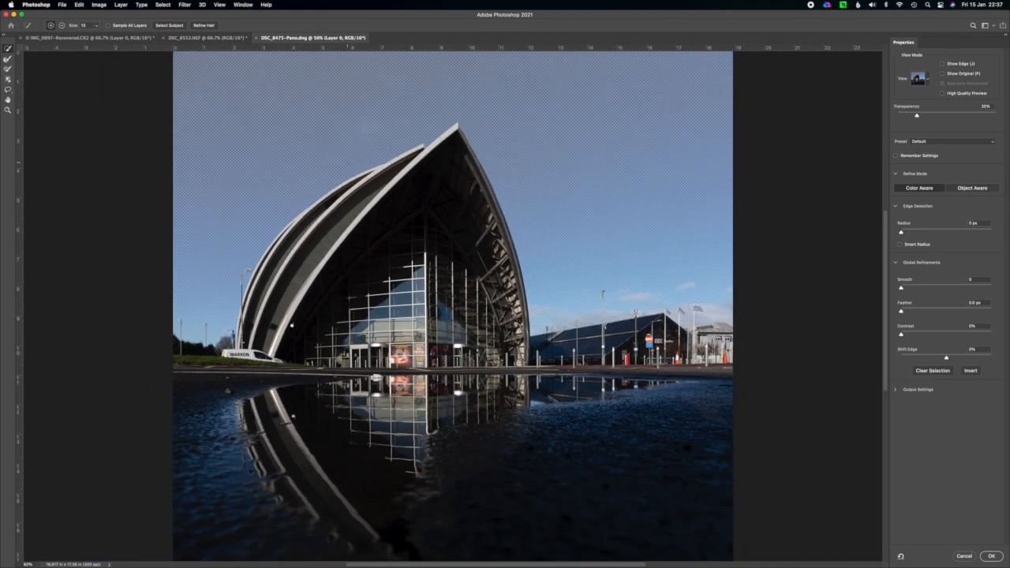
left_click(928, 81)
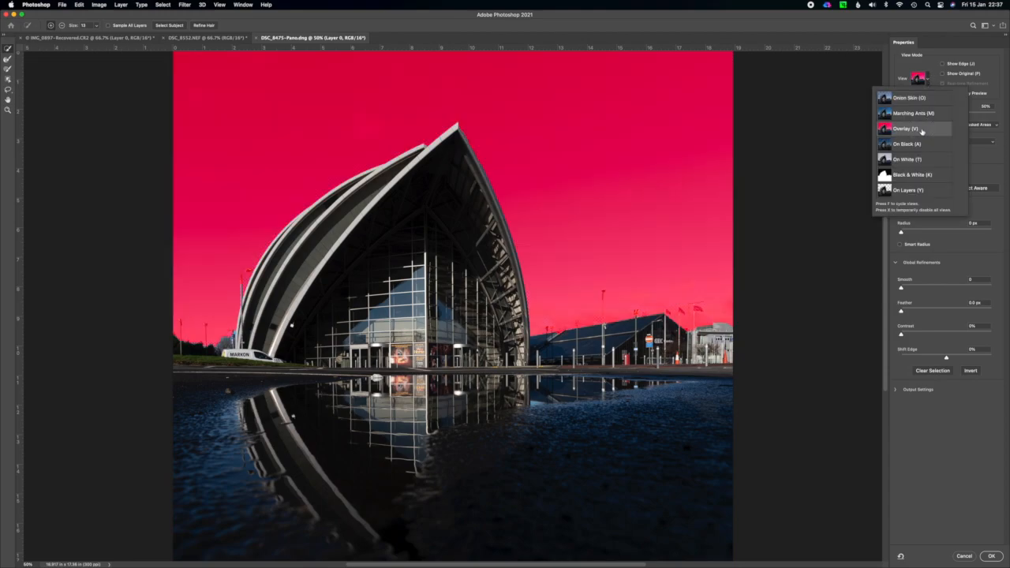
left_click(929, 79)
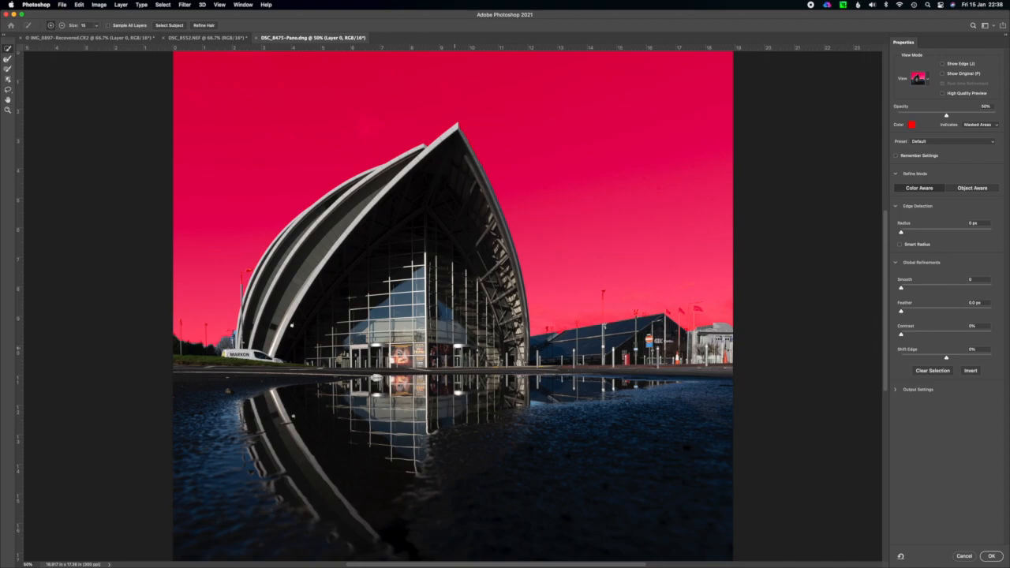
Brush over the lamp posts, hedge and bare tree near the white van with an enlarged Refine Edge Brush to bring them into the selection.
key("super+plus")
key("super+plus")
key("super+plus")
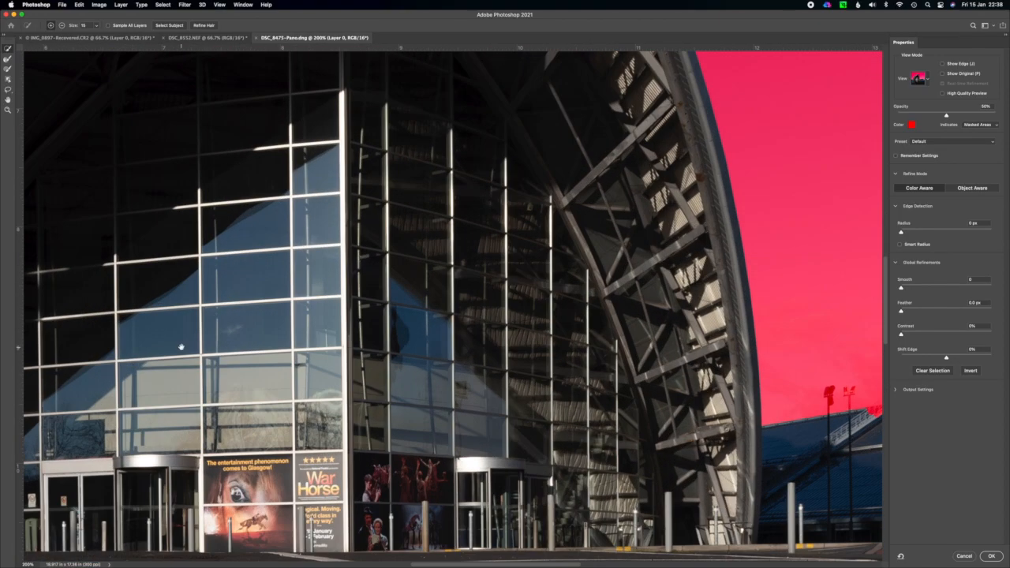
left_click_drag(180, 347, 714, 316)
left_click_drag(298, 264, 508, 291)
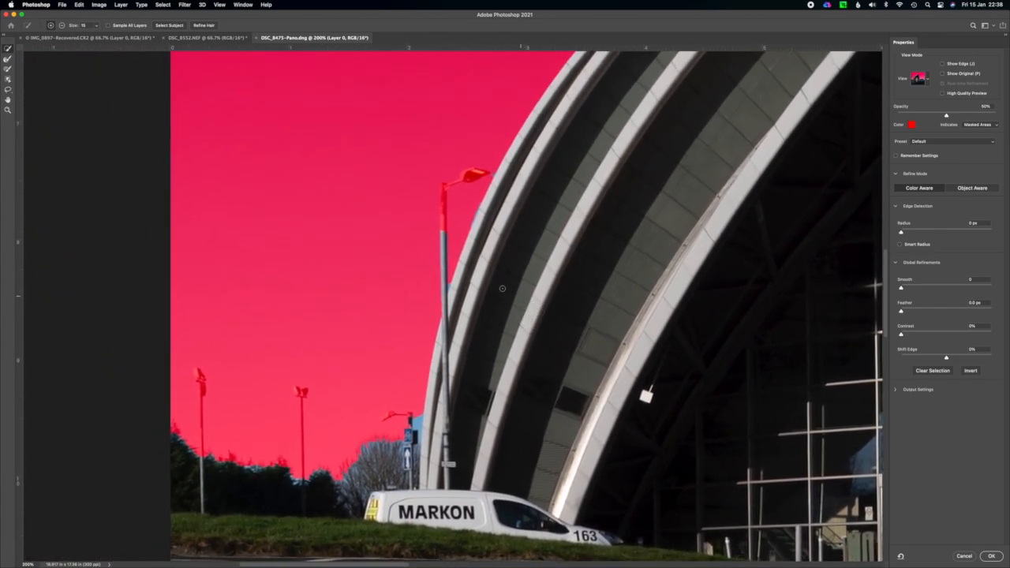
left_click(8, 59)
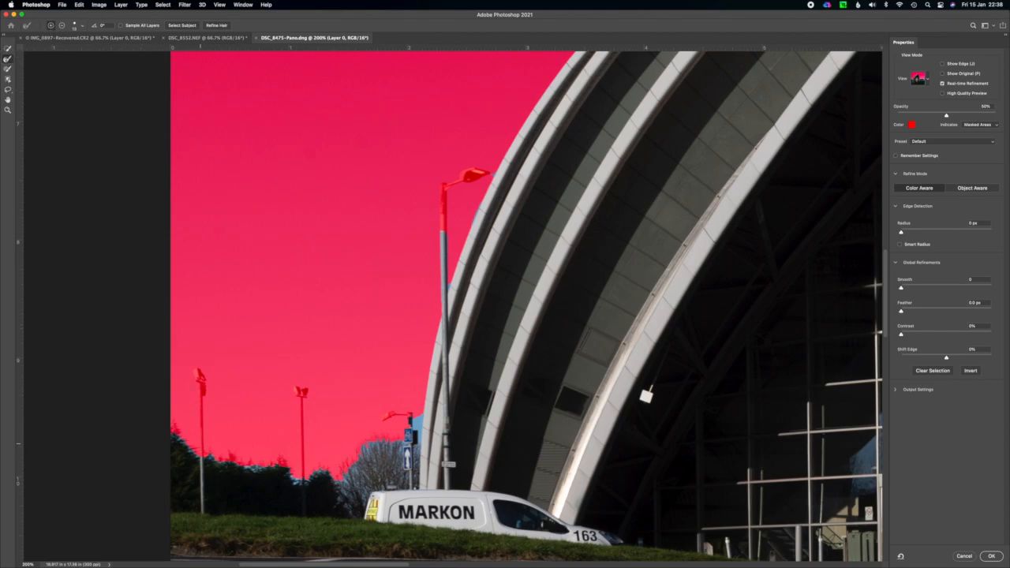
key("bracketright")
key("bracketright")
left_click_drag(195, 370, 202, 460)
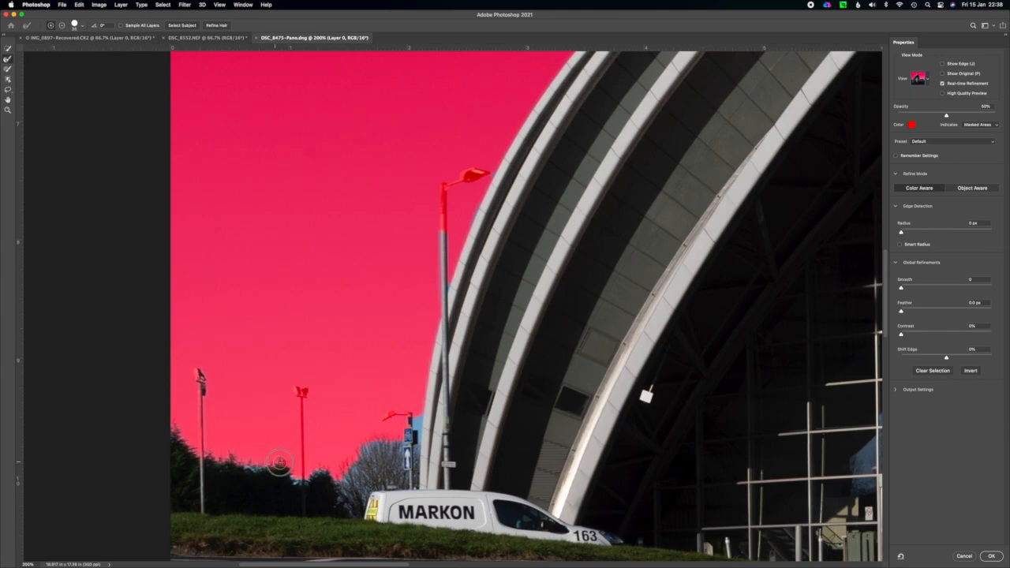
left_click_drag(302, 446, 306, 391)
mouse_move(337, 482)
left_mouse_down()
mouse_move(367, 435)
mouse_move(398, 430)
mouse_move(405, 413)
mouse_move(376, 419)
left_mouse_up()
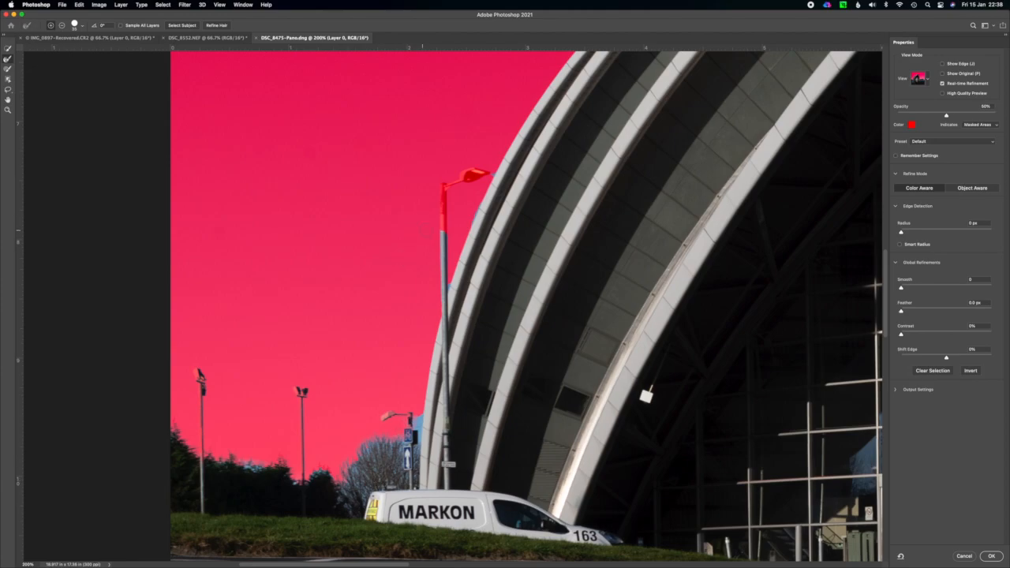
mouse_move(443, 304)
left_mouse_down()
mouse_move(442, 183)
mouse_move(487, 169)
left_mouse_up()
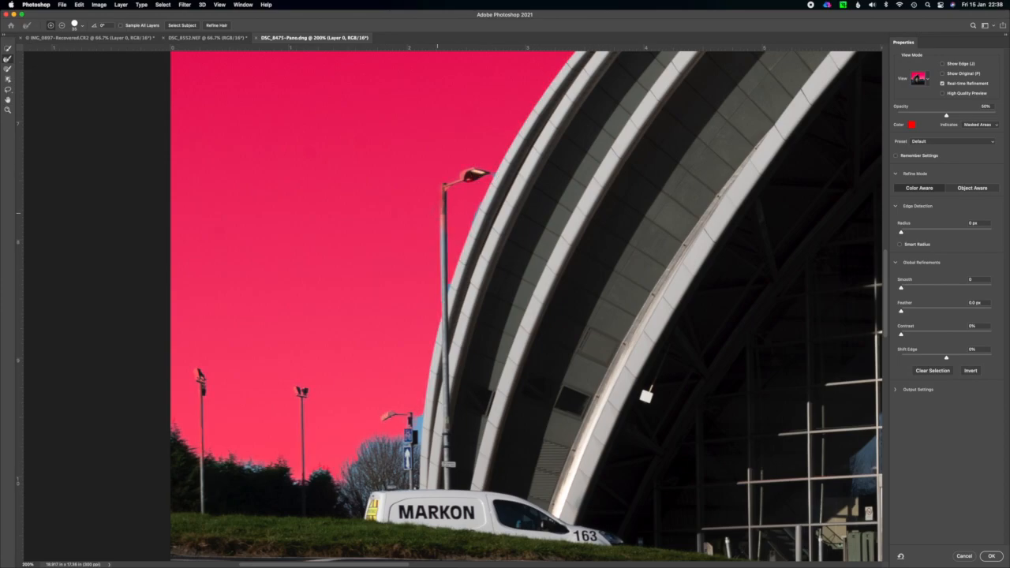
mouse_move(445, 208)
left_mouse_down()
mouse_move(445, 187)
mouse_move(476, 172)
left_mouse_up()
Paint the lamp heads and posts near the van into the selection with the Brush tool, and paint out the blue sky patch beside the building.
left_click(8, 70)
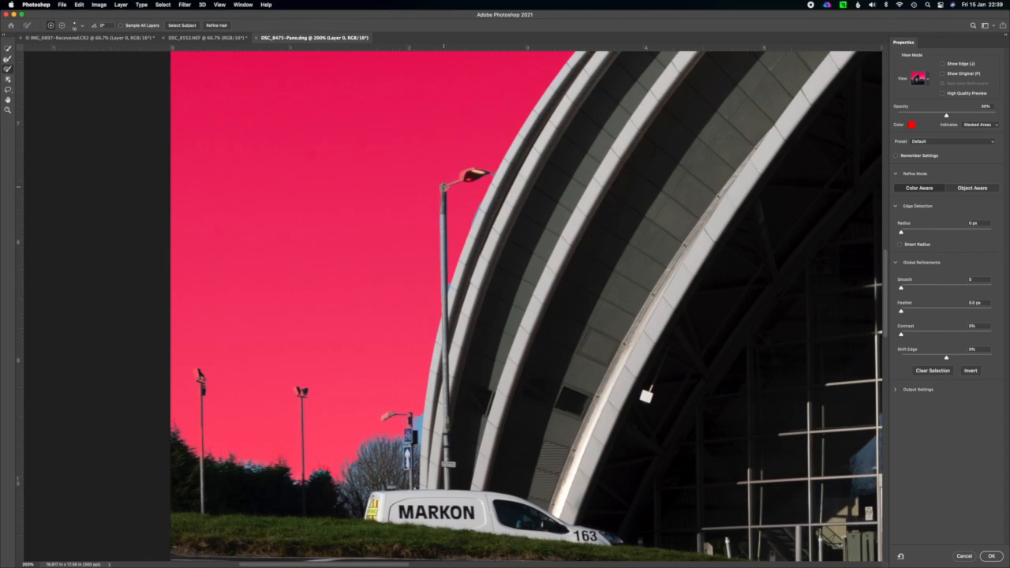
mouse_move(474, 172)
left_mouse_down()
mouse_move(462, 178)
mouse_move(479, 174)
left_mouse_up()
left_click_drag(197, 373, 200, 384)
left_click(204, 457, "shift")
key("super+z")
key("alt")
left_click(197, 383, "alt")
left_click(304, 484, "shift")
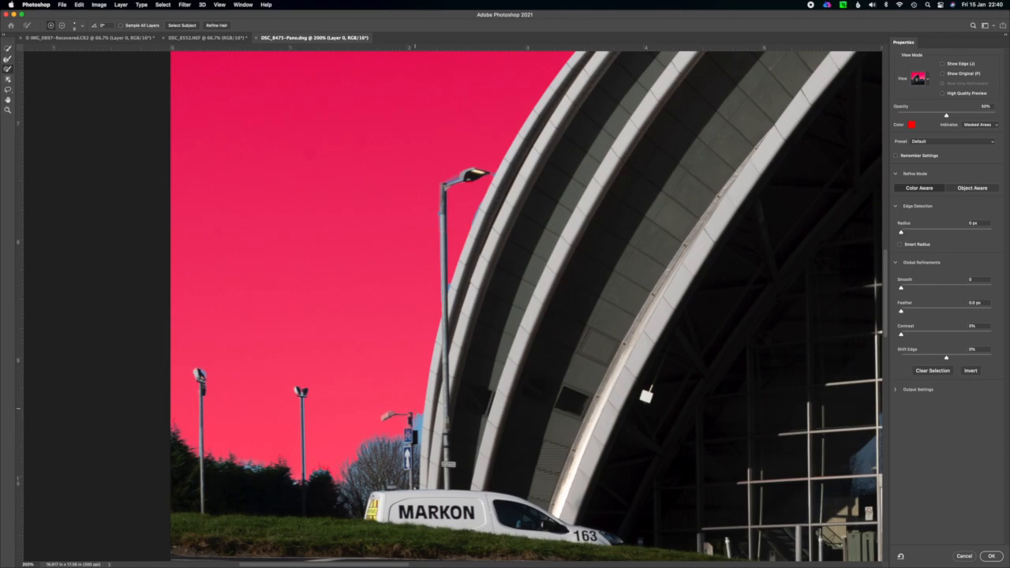
left_click_drag(416, 405, 415, 419)
key("alt")
left_click_drag(419, 420, 419, 431)
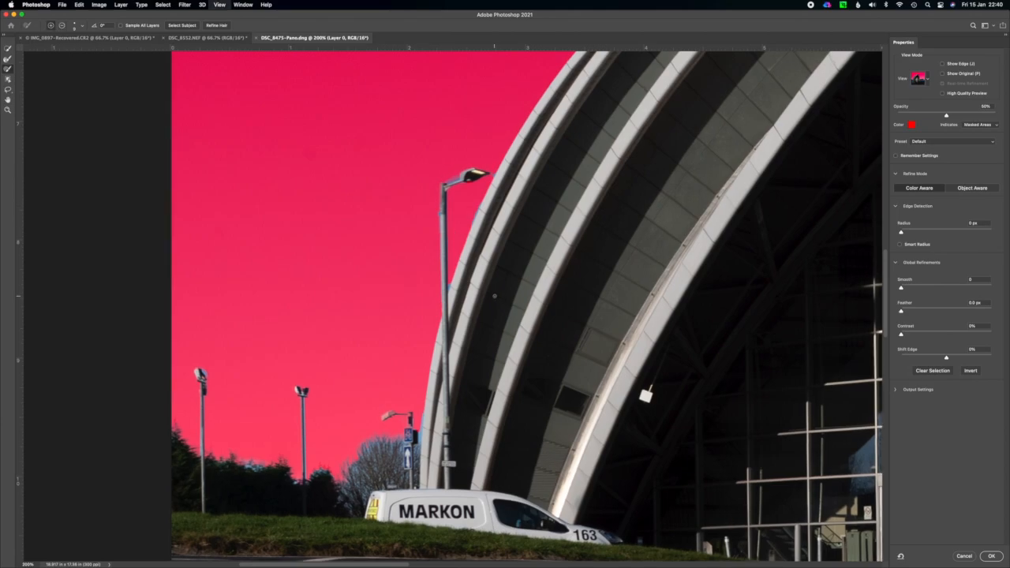
Refine the selection around the floodlights, roof stairway and tall lamp post at the blue-roofed building with the Refine Edge Brush.
key("super+minus")
key("super+minus")
key("super+minus")
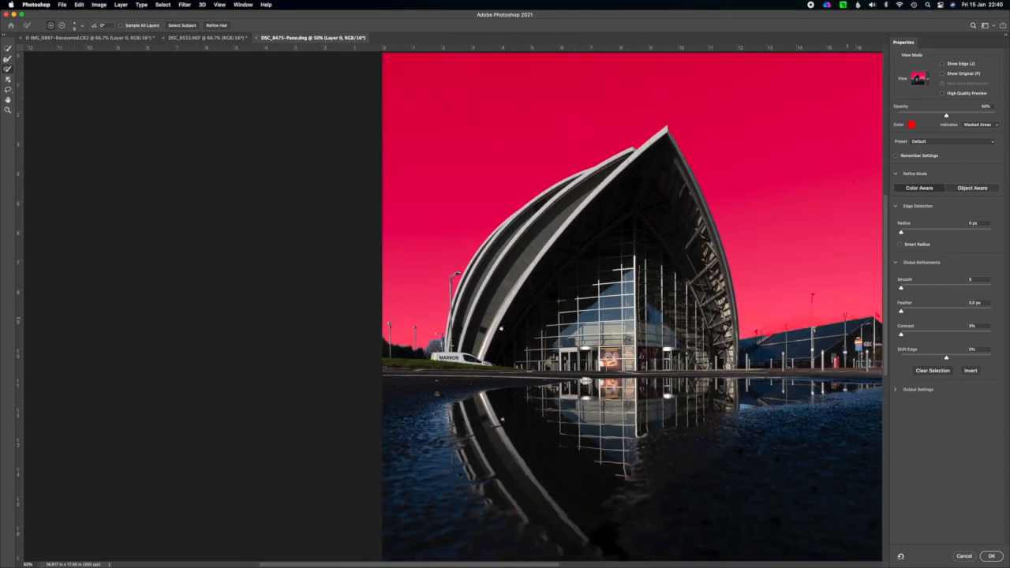
key("super+plus")
scroll(849, 353, "right", 10)
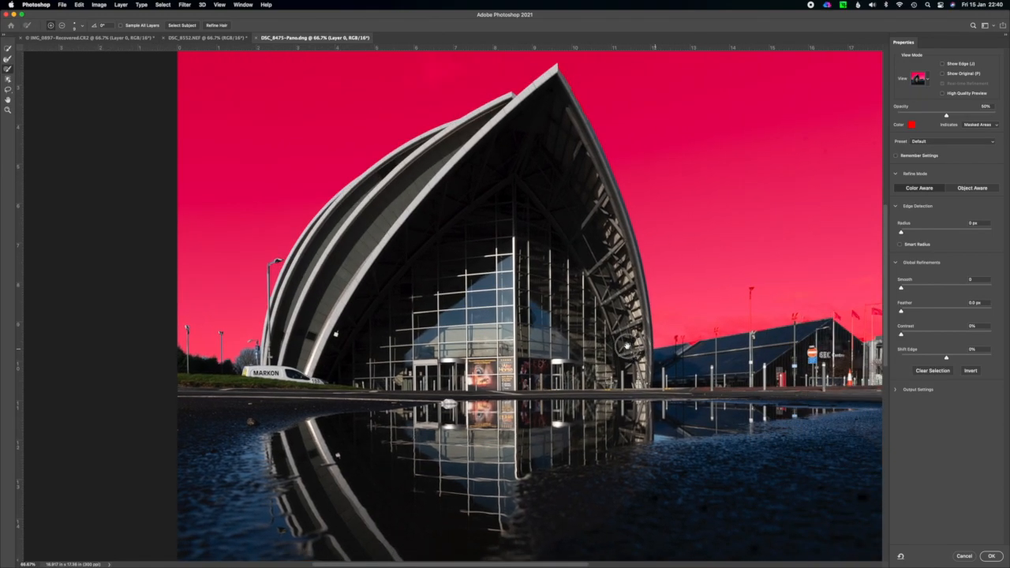
key("super+plus")
key("super+plus")
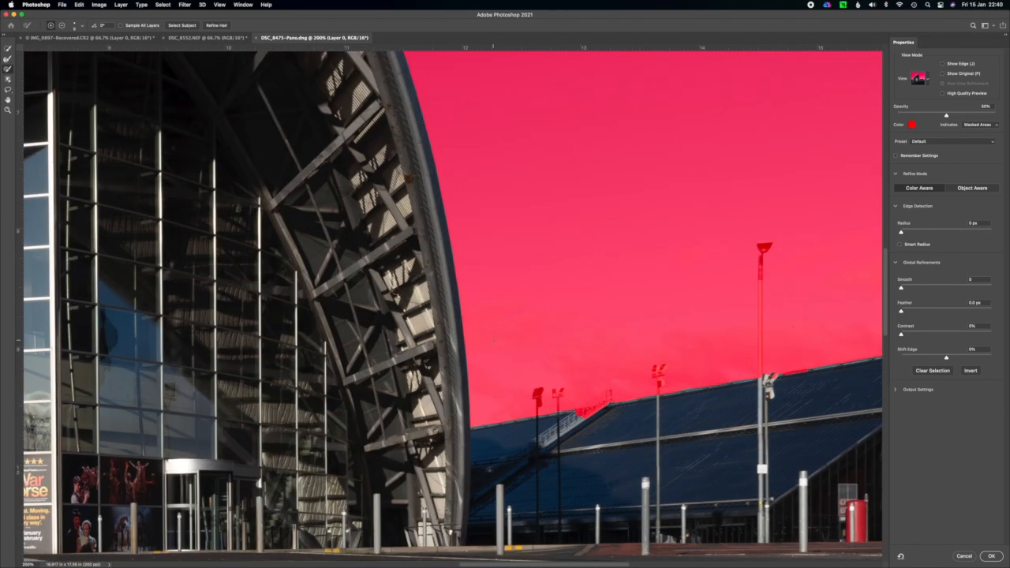
scroll(492, 321, "right", 5)
scroll(492, 322, "down", 5)
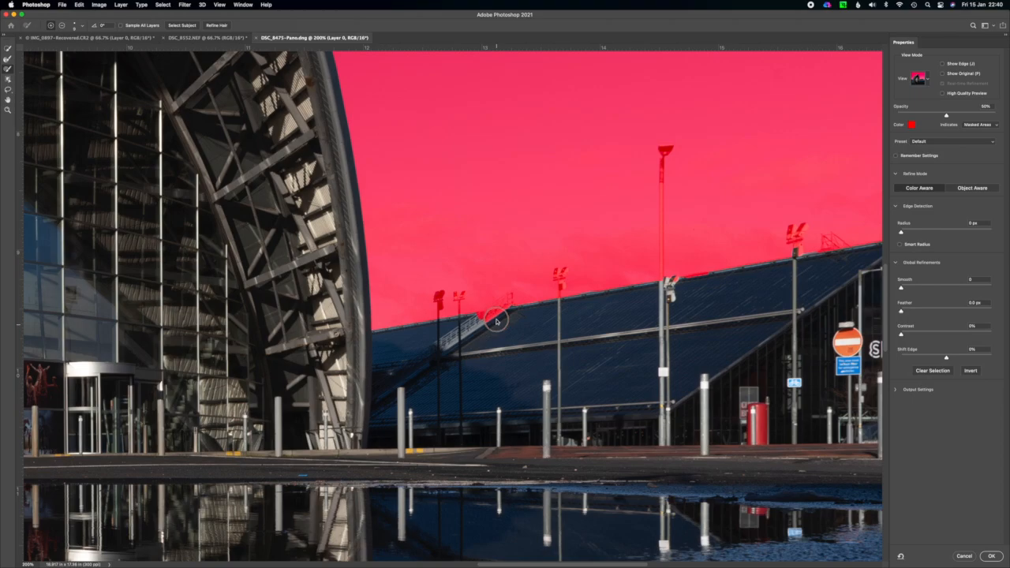
key("super+plus")
left_click(9, 59)
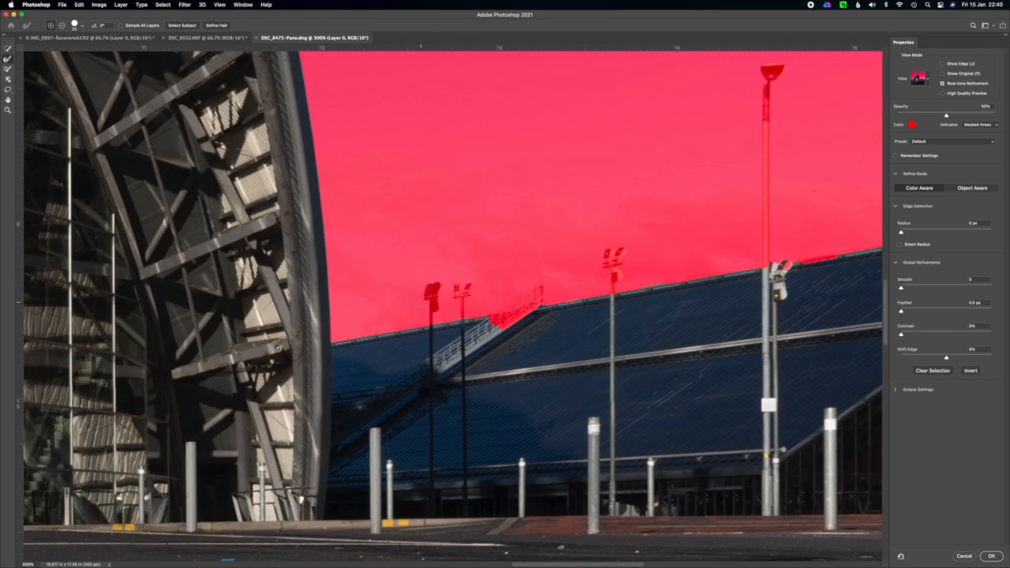
left_click_drag(431, 290, 433, 297)
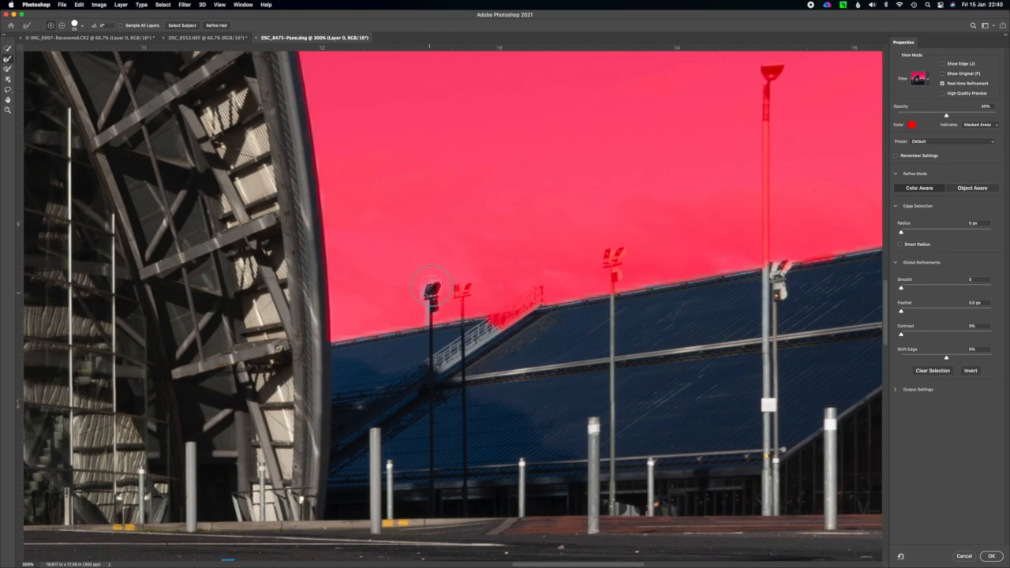
mouse_move(462, 290)
left_mouse_down()
mouse_move(523, 302)
mouse_move(494, 323)
mouse_move(537, 290)
left_mouse_up()
left_click_drag(613, 257, 614, 299)
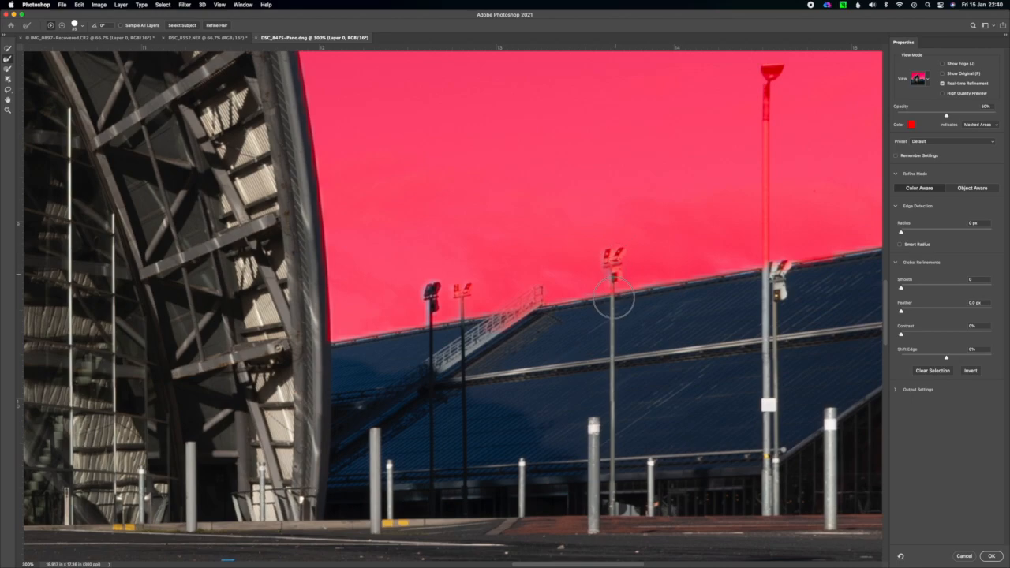
mouse_move(773, 72)
left_mouse_down()
mouse_move(759, 170)
mouse_move(766, 270)
mouse_move(767, 243)
left_mouse_up()
left_click_drag(774, 81, 768, 90)
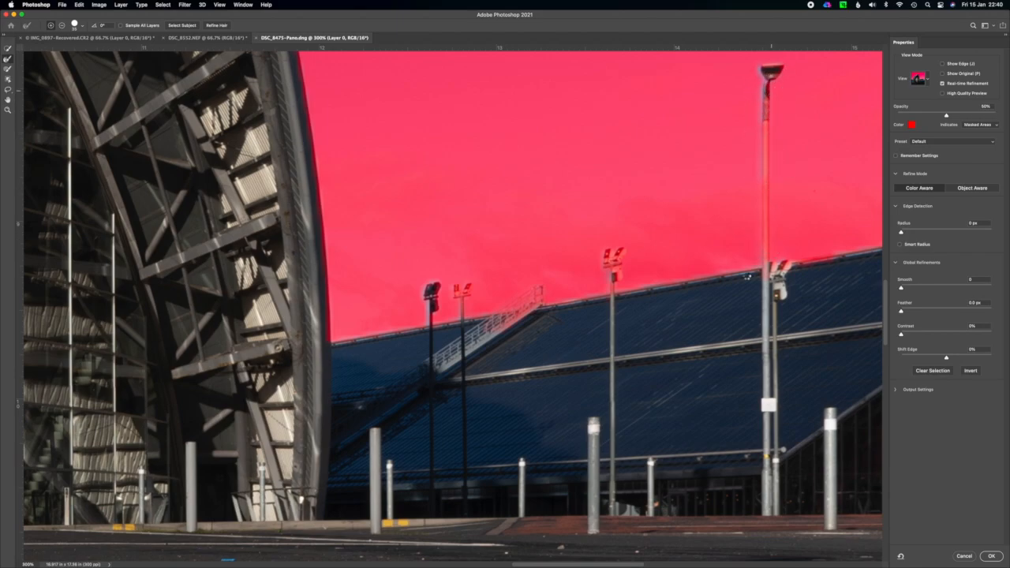
Paint the tall lamp post's shaft and the neighbouring floodlight fully into the selection with the Brush tool.
left_click(8, 69)
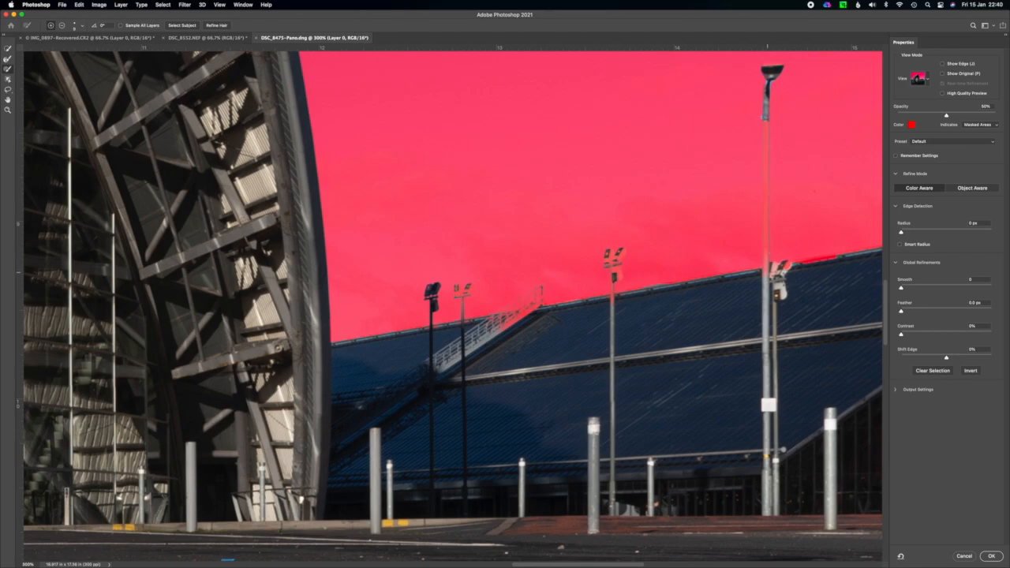
left_click(765, 274, "shift")
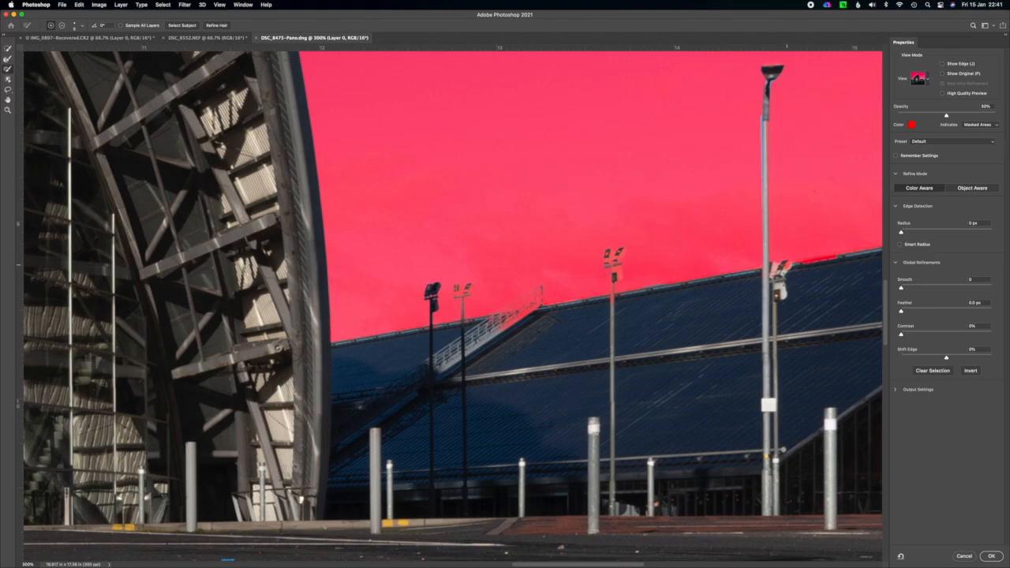
mouse_move(796, 267)
left_mouse_down()
mouse_move(839, 258)
mouse_move(783, 266)
left_mouse_up()
Output the refined mask as a Selection and apply Select and Mask.
key("super+minus")
key("super+minus")
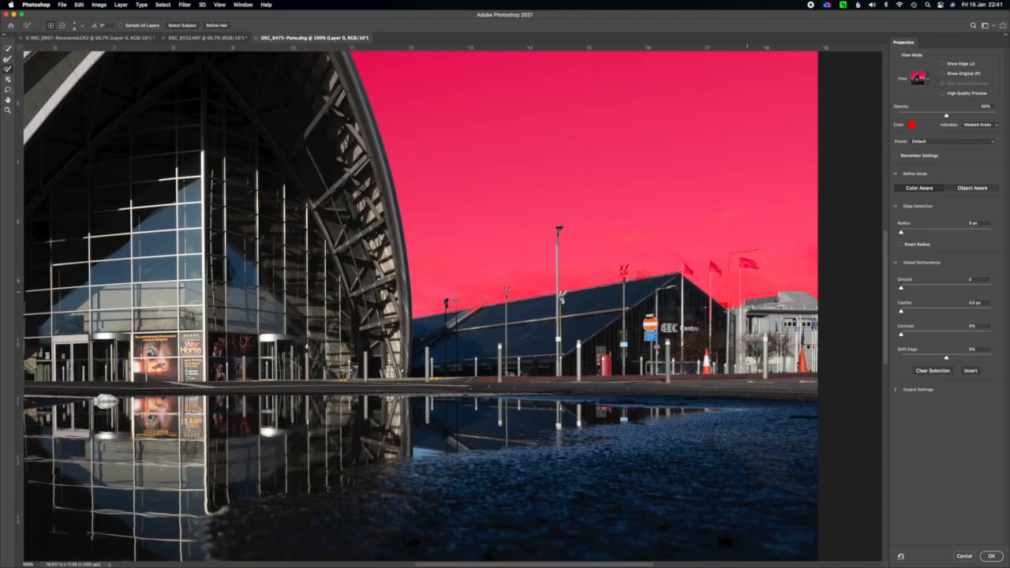
key("super+minus")
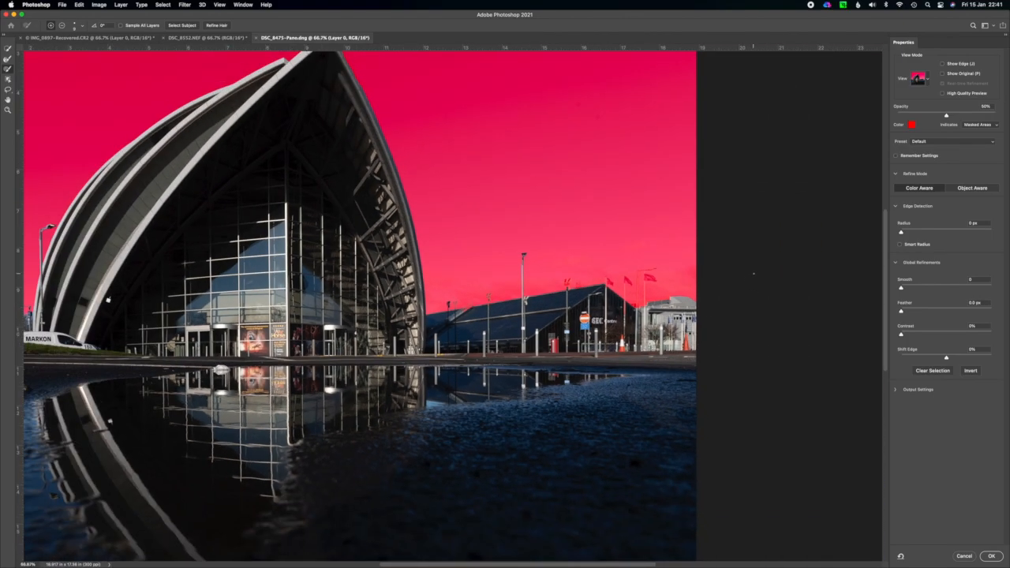
key("super+minus")
key("super+minus")
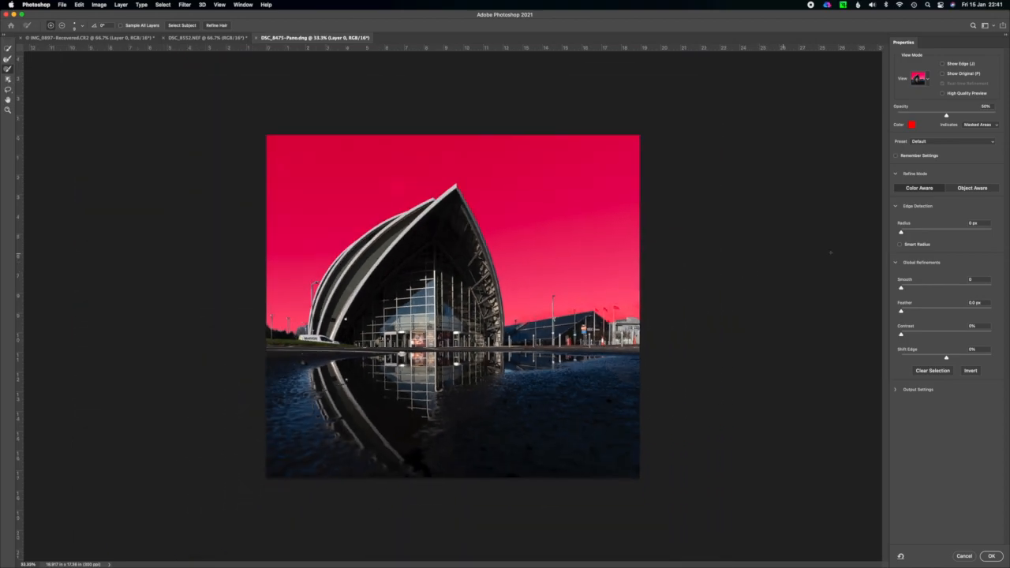
left_click(904, 390)
left_click(986, 435)
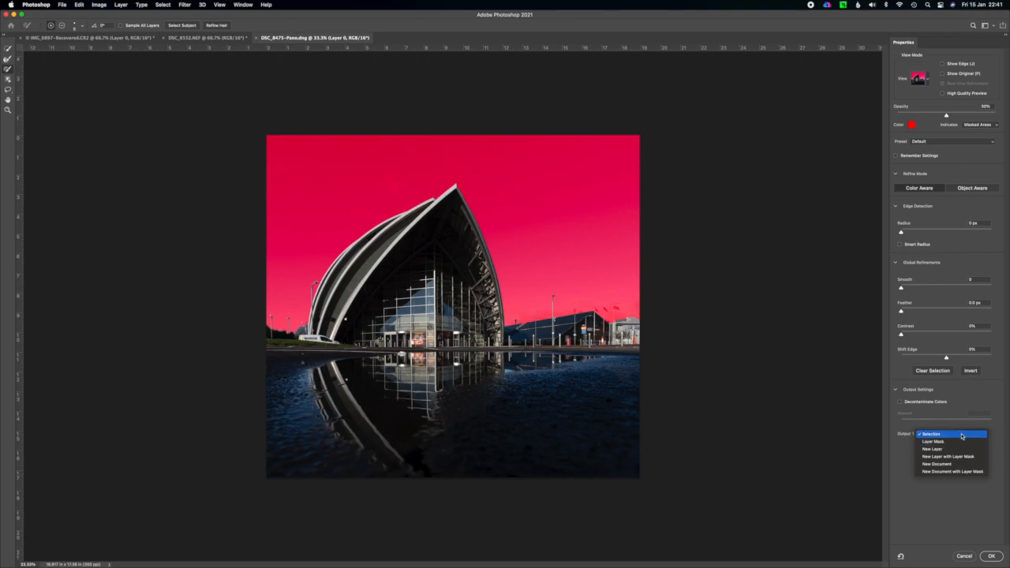
left_click(960, 434)
left_click(992, 555)
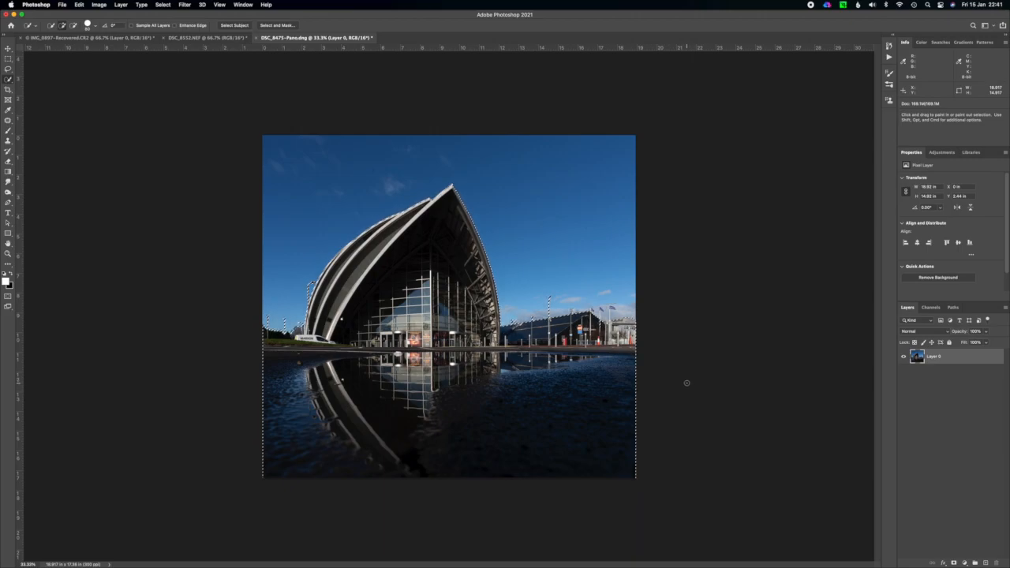
Copy the selected building and ground to a new layer, and toggle Layer 0's visibility to check the cutout.
key("super+j")
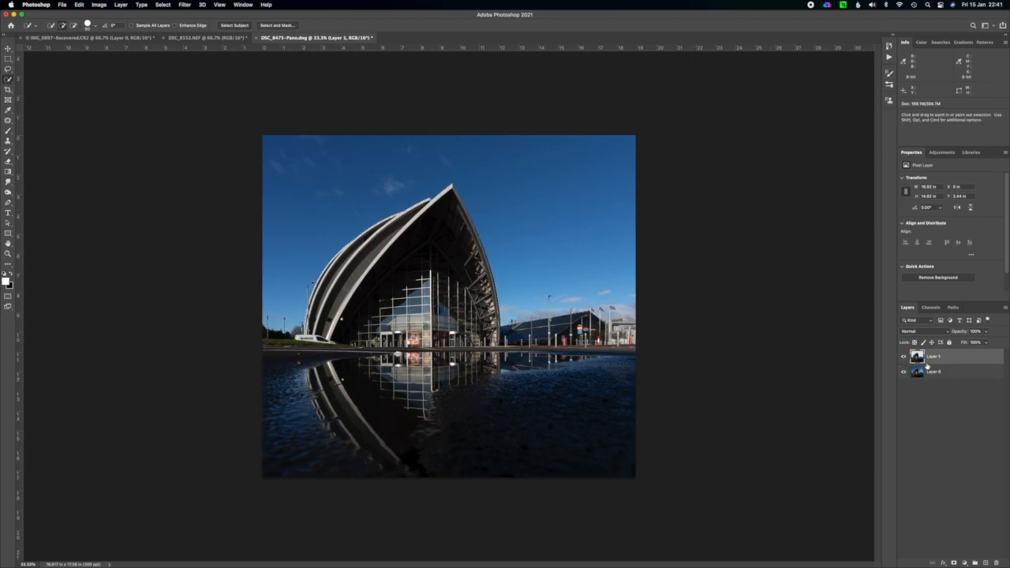
left_click(903, 372)
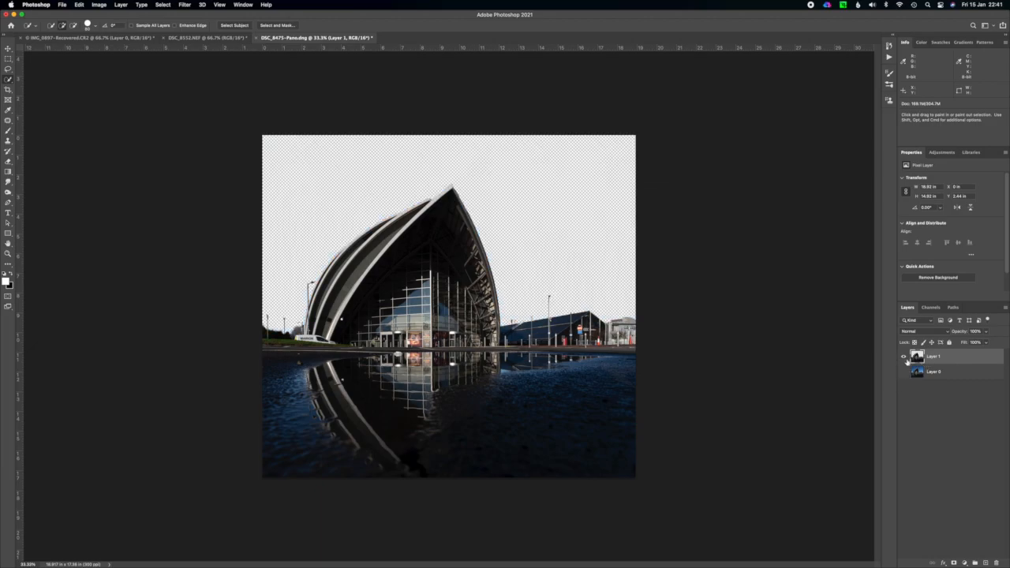
left_click(904, 372)
left_click(904, 372)
left_click(904, 372)
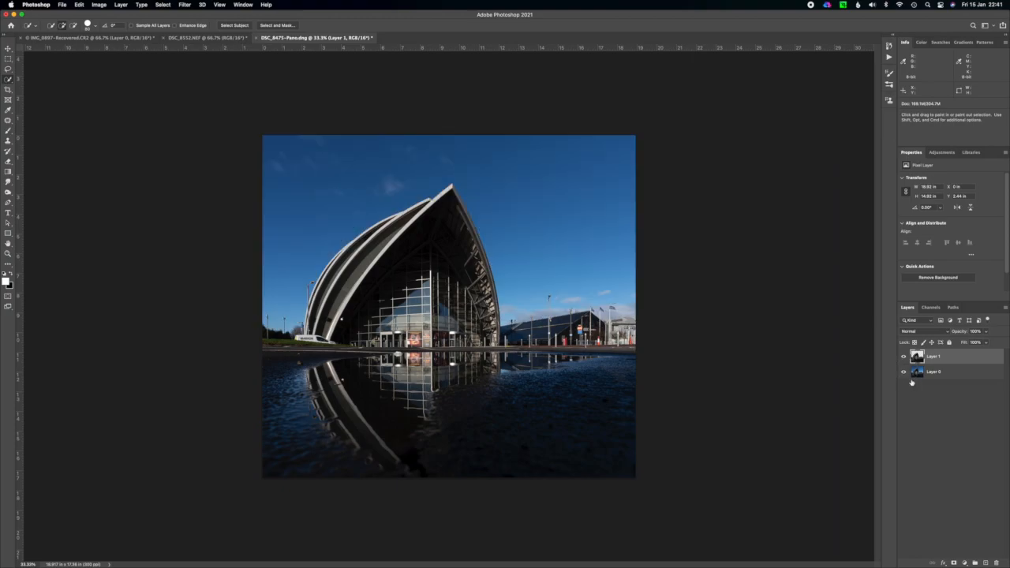
Copy the blurred monochrome sky from DSC_8552.NEF into the DSC_8475-Pano.dng document as the topmost layer.
left_click(237, 38)
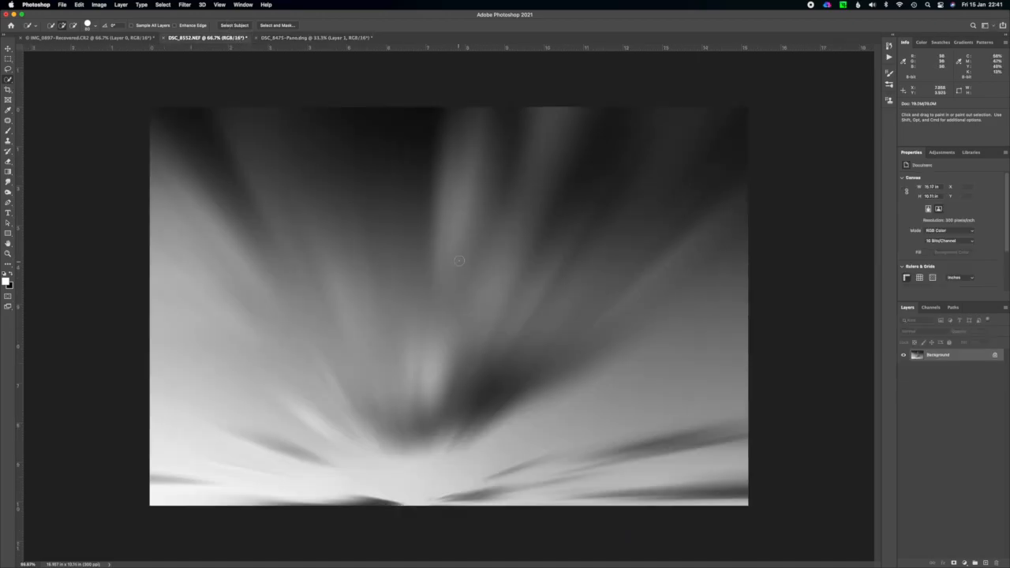
left_click_drag(957, 359, 557, 302)
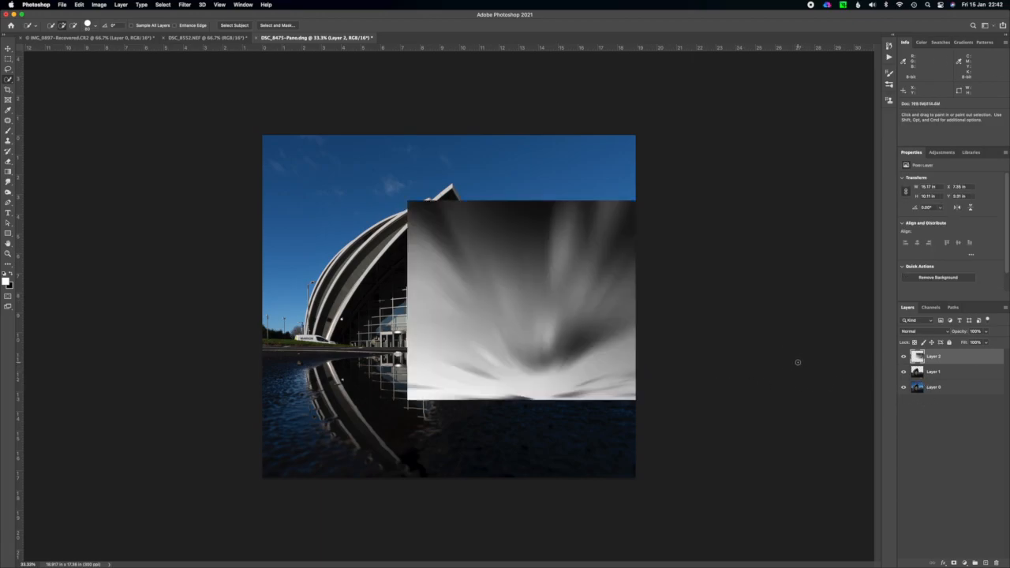
Scale the blurred sky layer to about 125% so it spans the canvas width from the top edge, and place it directly below Layer 1.
key("super+t")
left_click_drag(556, 289, 454, 224)
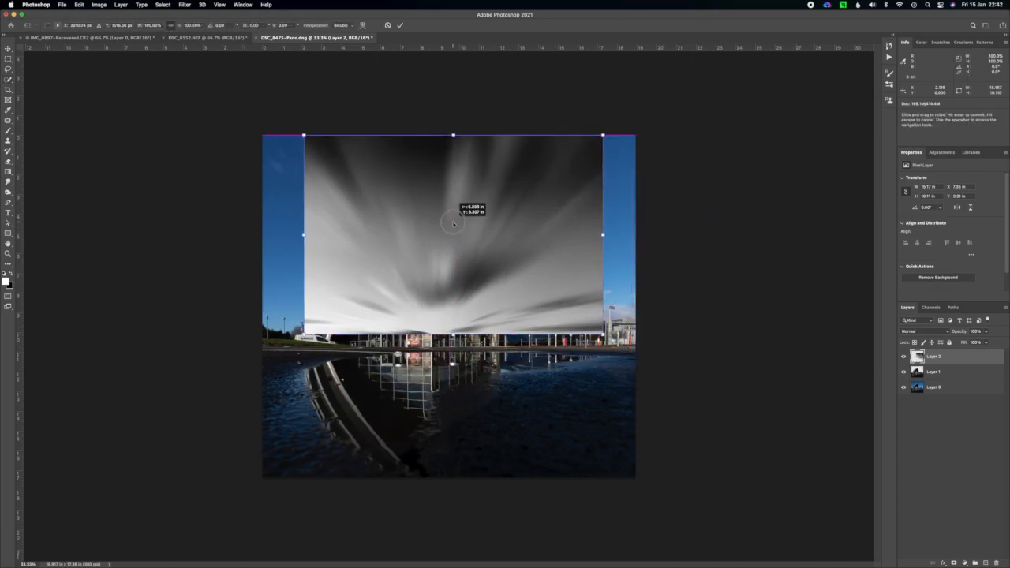
left_click_drag(453, 334, 450, 380)
left_click_drag(270, 135, 262, 130)
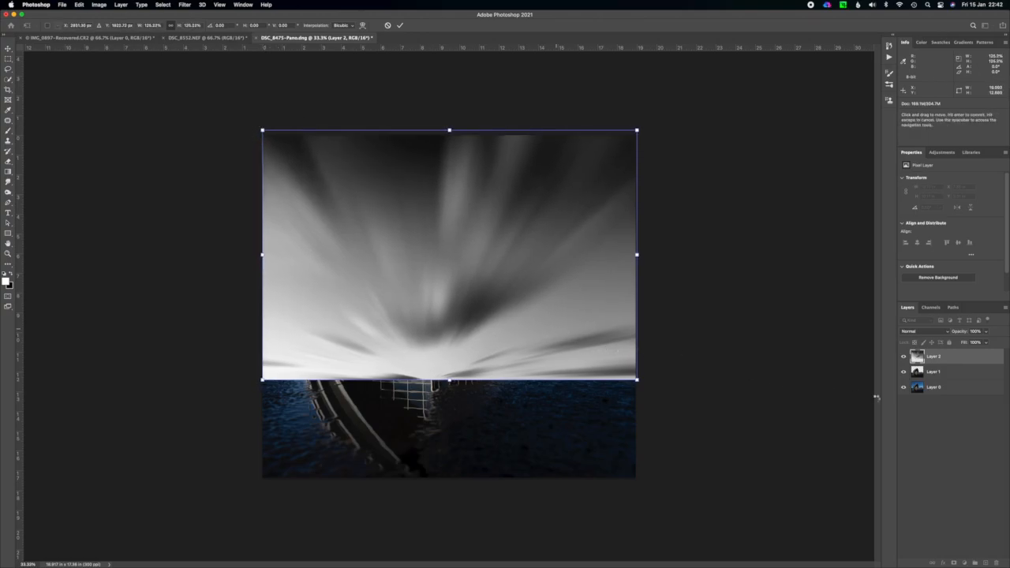
key("Return")
key("w")
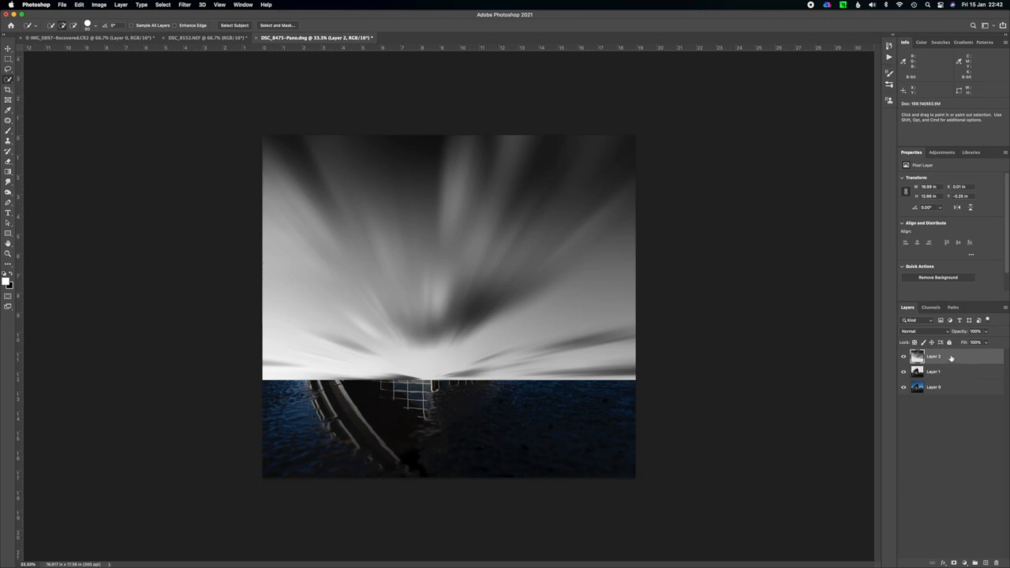
left_click(947, 360)
left_click_drag(946, 359, 942, 381)
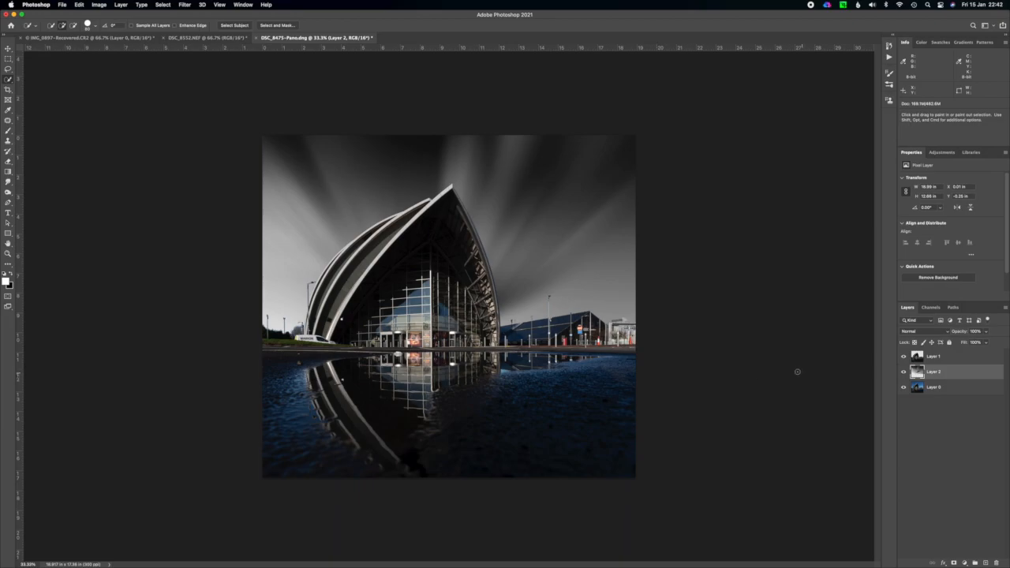
Add a Black & White adjustment layer above Layer 1 and set its Blues to 151.
left_click(952, 359)
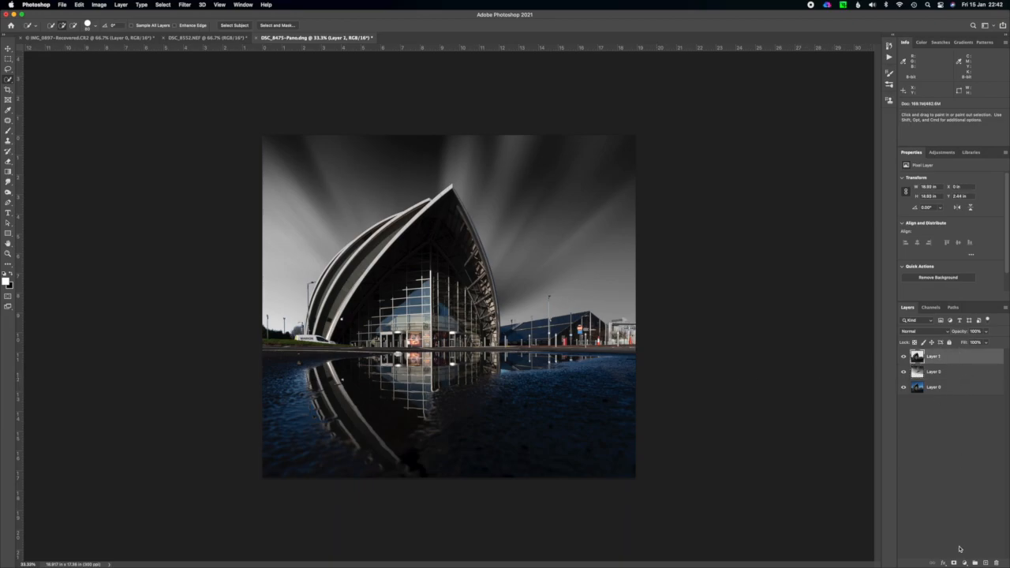
left_click(966, 563)
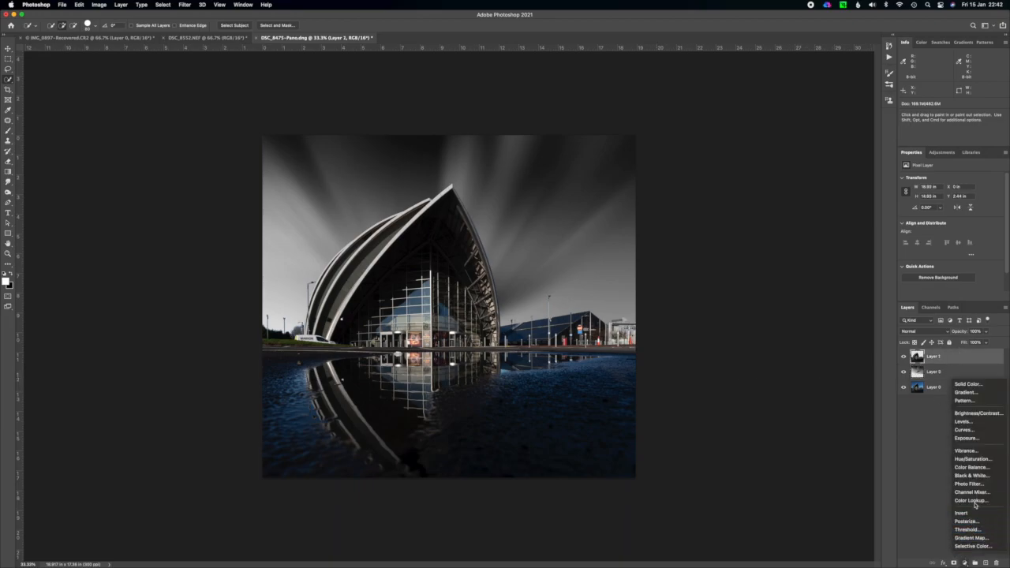
left_click(973, 476)
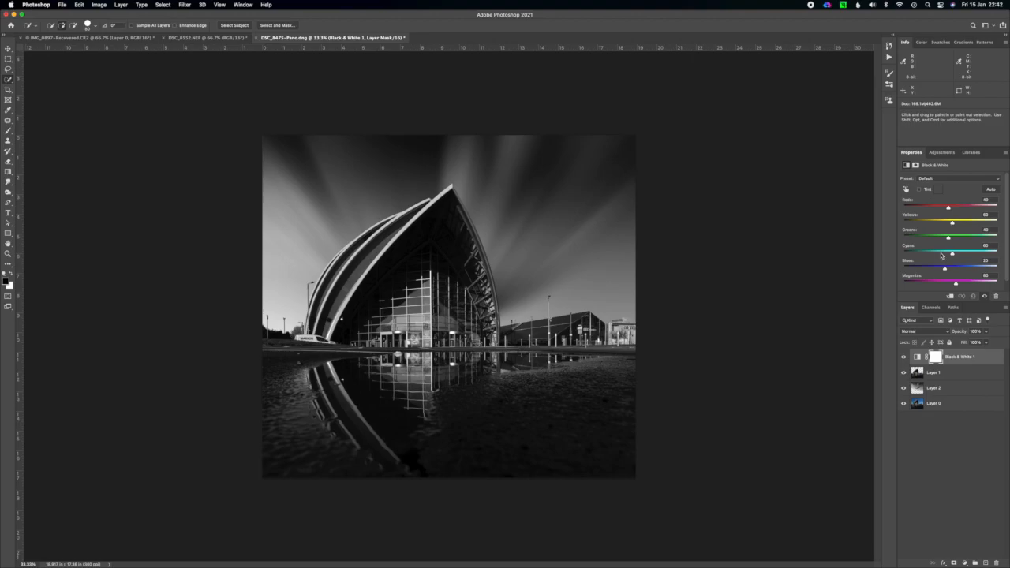
left_click_drag(945, 270, 970, 269)
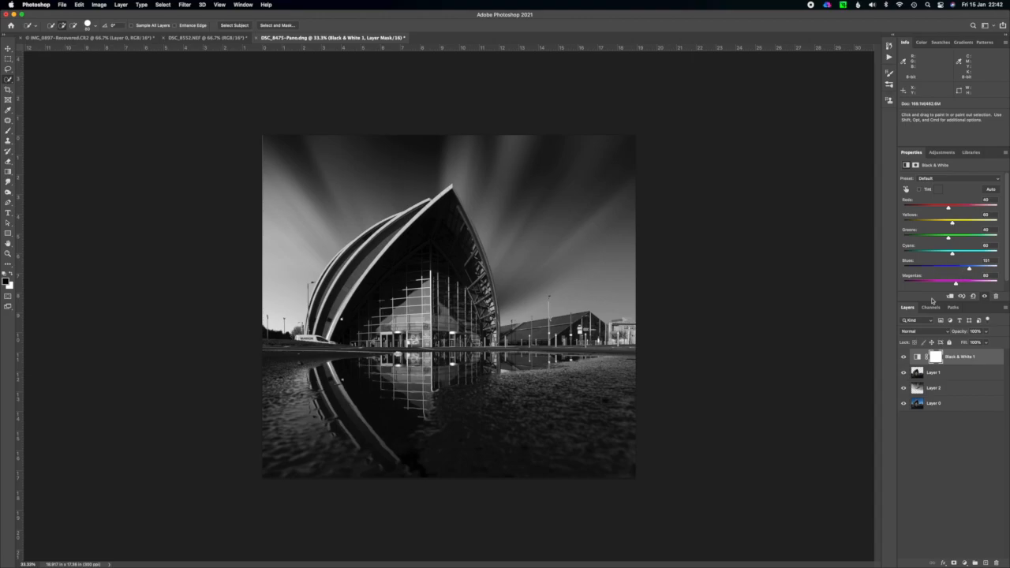
Enlarge the sky on Layer 2 to about 107% and reposition it so it extends past the canvas's top and side edges.
left_click(955, 389)
key("super+t")
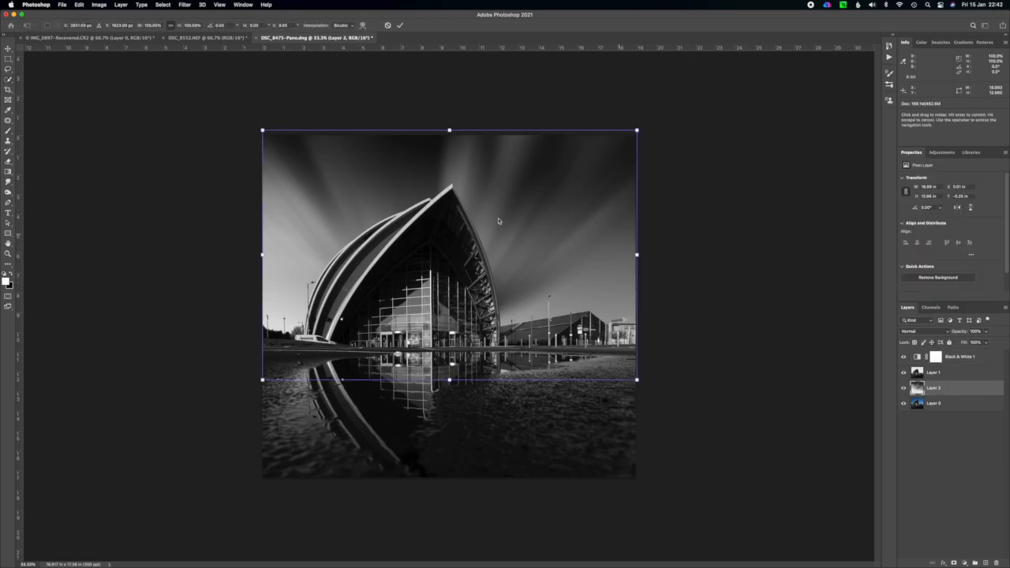
left_click_drag(263, 129, 259, 124)
mouse_move(462, 259)
left_mouse_down()
mouse_move(471, 261)
mouse_move(458, 256)
left_mouse_up()
mouse_move(444, 122)
left_mouse_down()
mouse_move(449, 91)
mouse_move(446, 128)
mouse_move(451, 105)
left_mouse_up()
left_click_drag(490, 207, 496, 213)
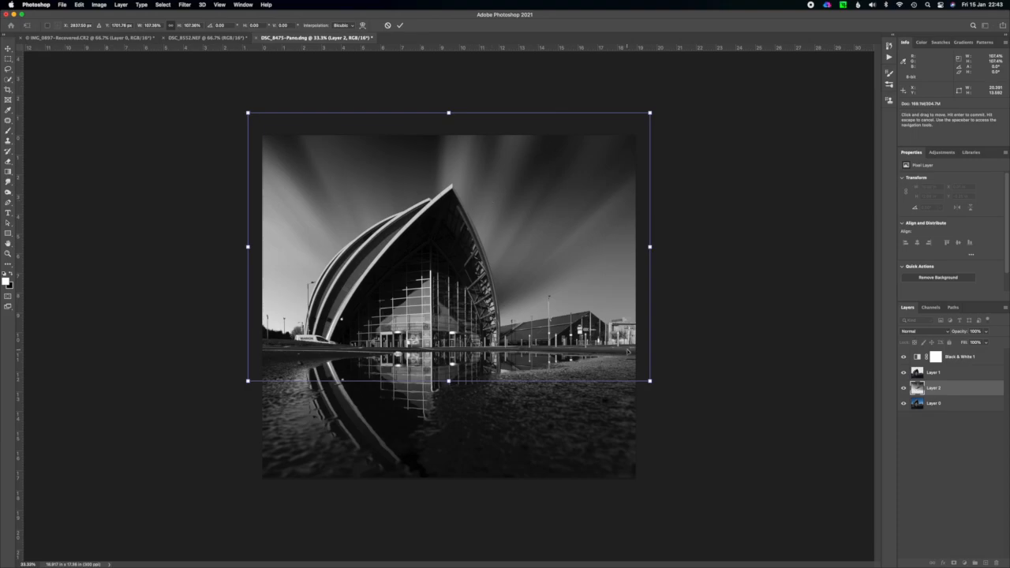
key("Return")
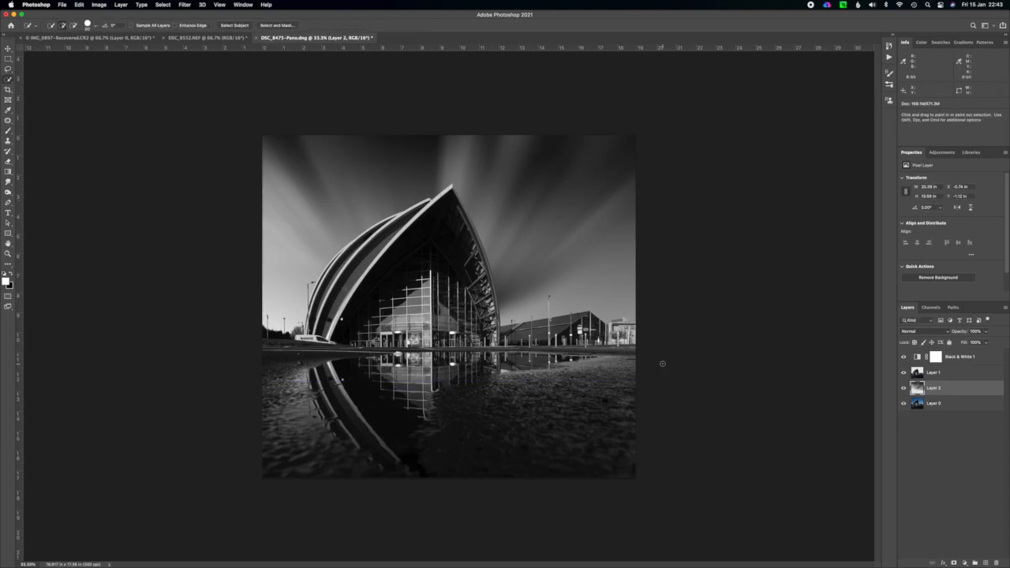
Examine the cutout edges at 100% around the building's glass front, the van and the lamp posts against the new sky.
key("super+plus")
key("super+plus")
key("super+plus")
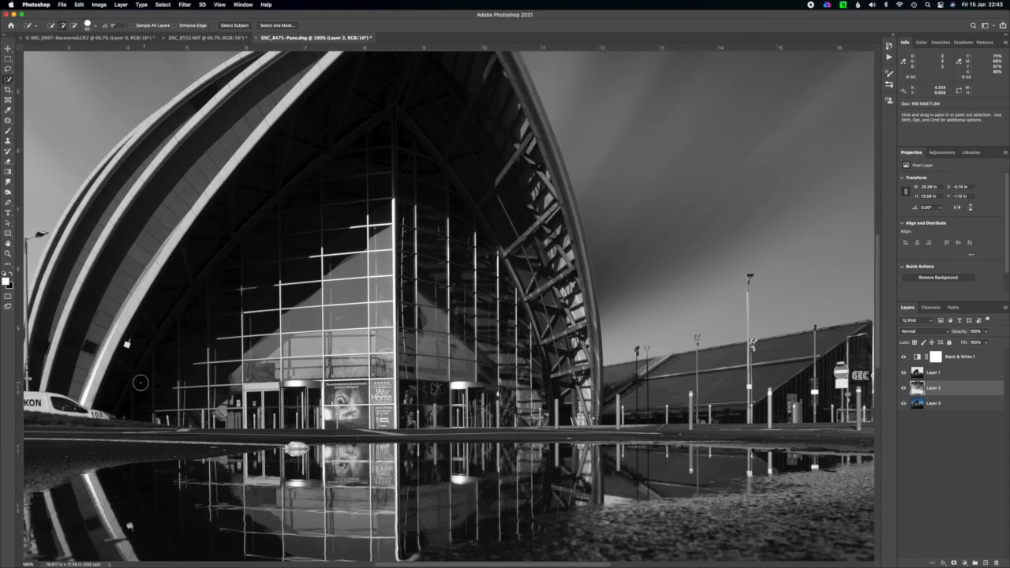
left_click_drag(102, 390, 575, 364)
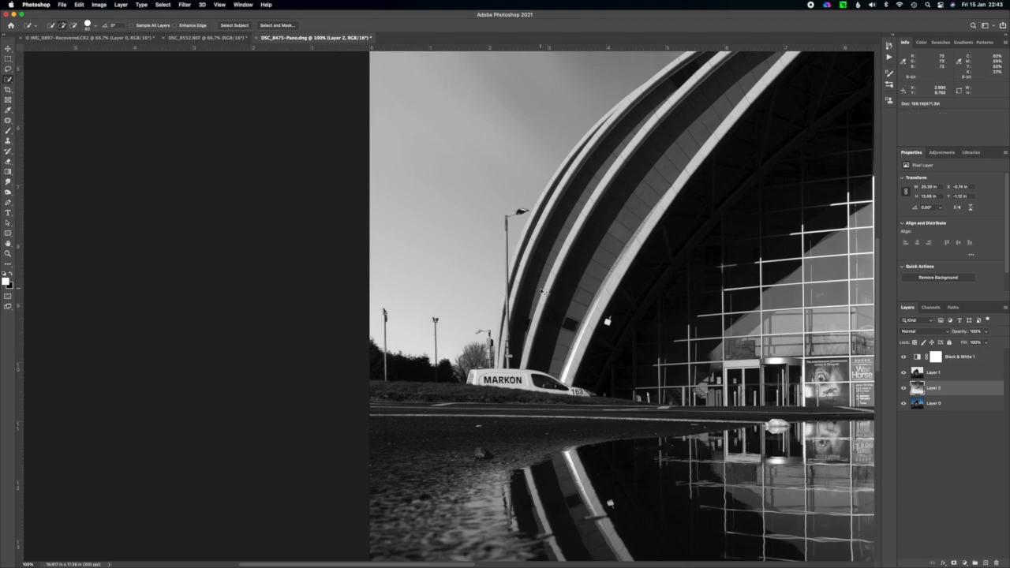
key("super+minus")
key("super+minus")
key("super+minus")
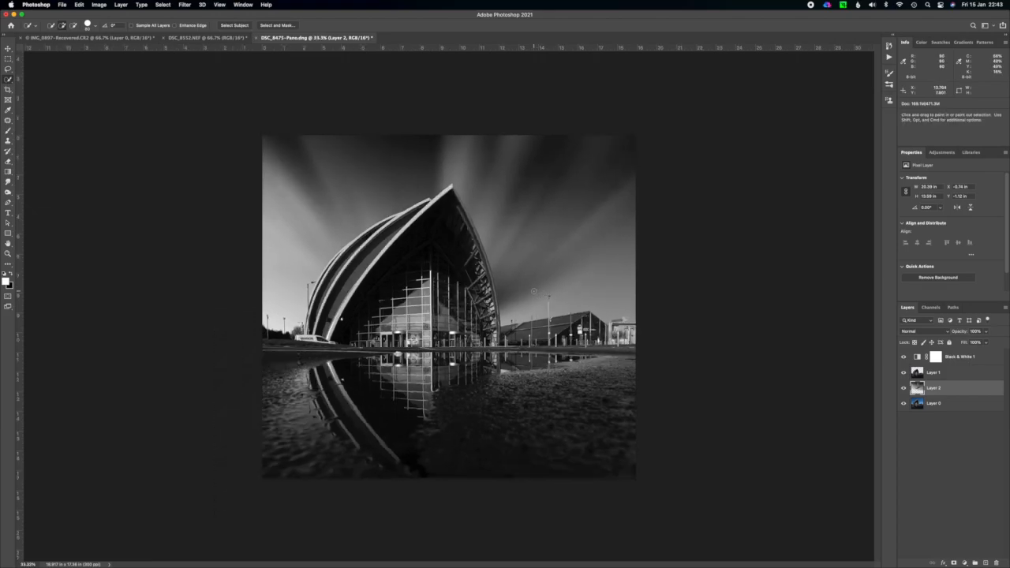
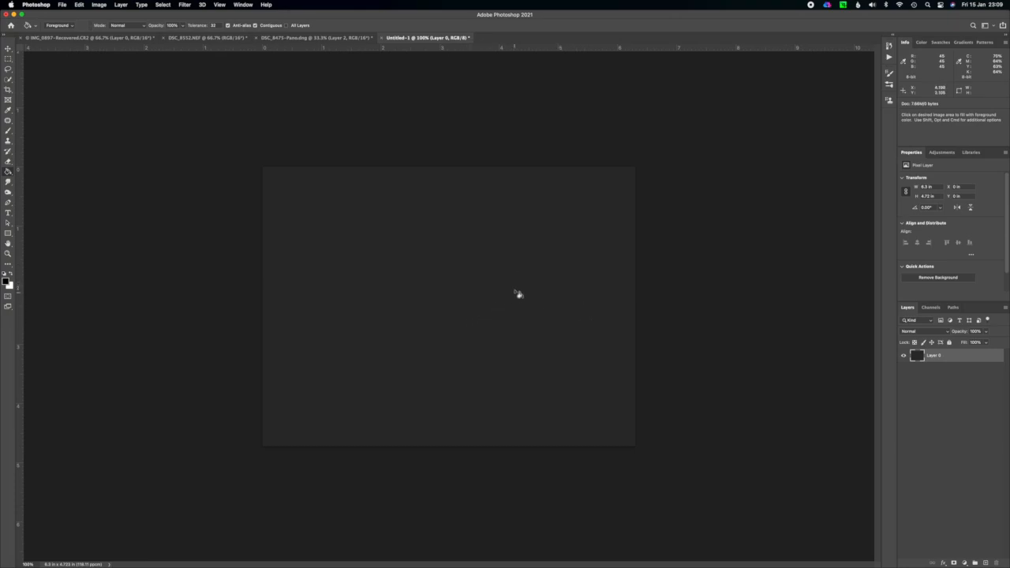
Duplicate Layer 0 and get the Brush tool ready with the Soft Round tip and white as the foreground colour.
key("super+equal")
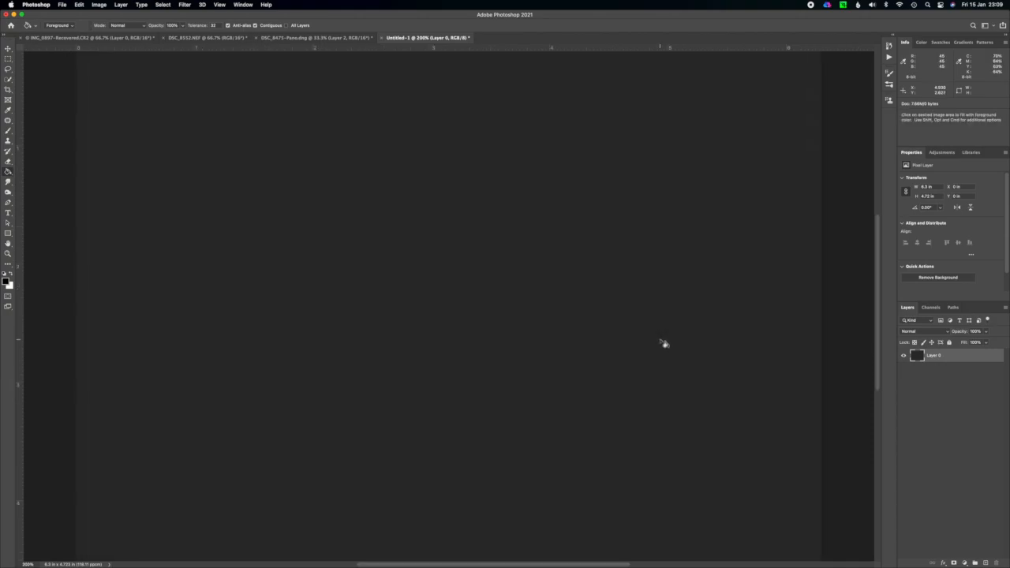
key("super+minus")
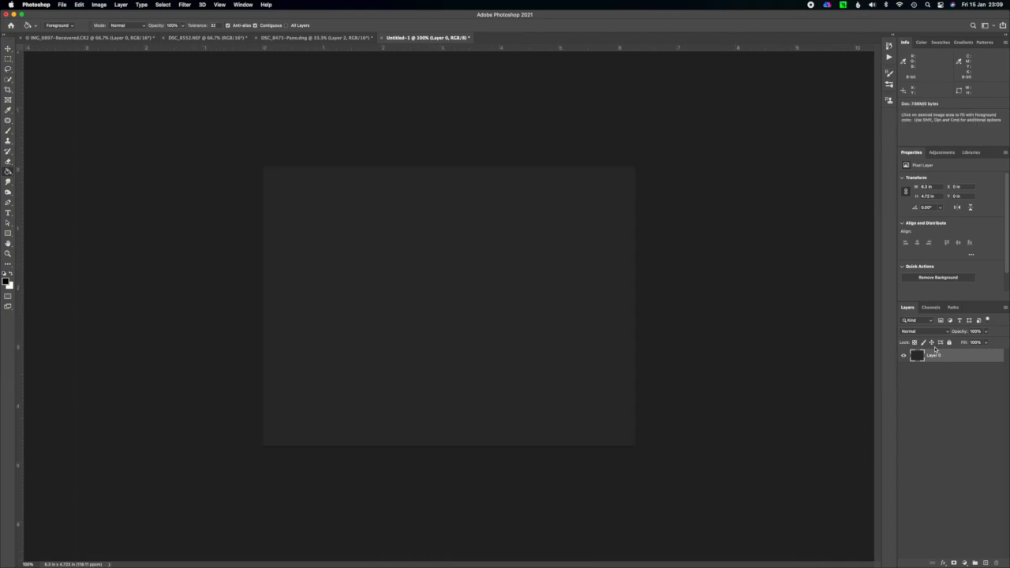
key("super+j")
left_click(7, 131)
left_click(39, 129)
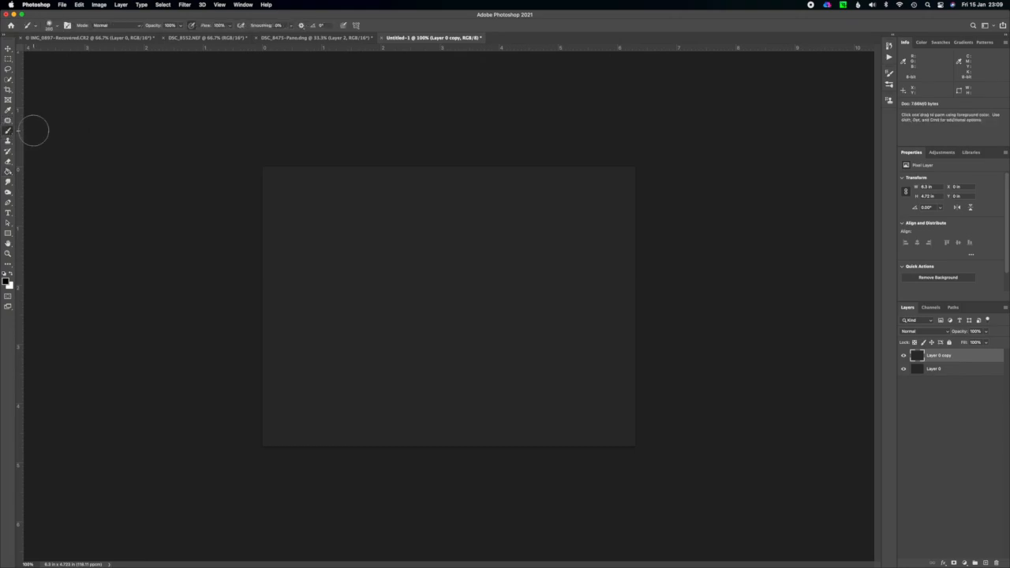
left_click(49, 26)
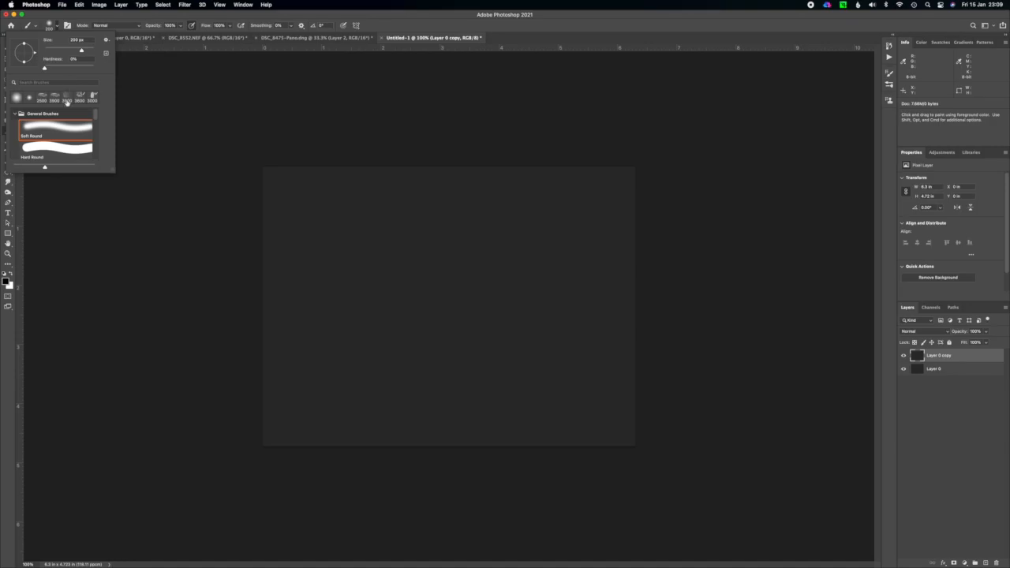
left_click(57, 29)
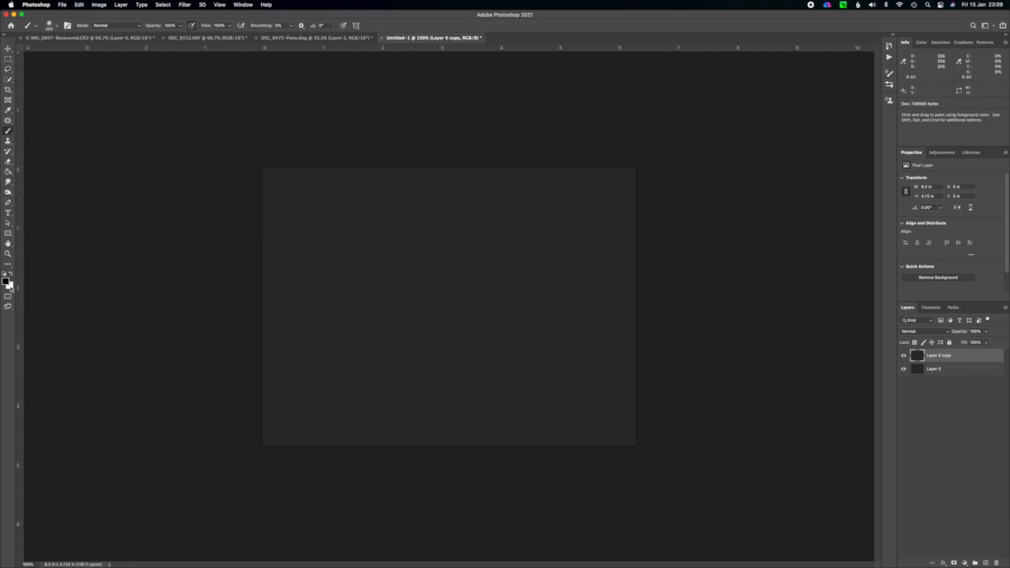
left_click(10, 273)
mouse_move(340, 244)
left_mouse_down()
mouse_move(398, 225)
mouse_move(447, 297)
mouse_move(552, 339)
left_mouse_up()
key("super+z")
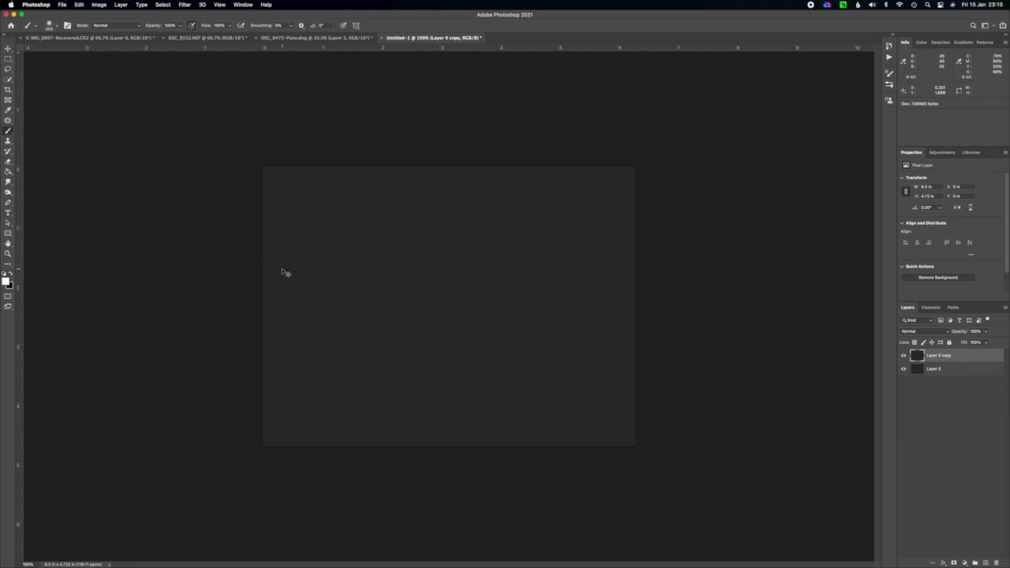
mouse_move(279, 263)
left_mouse_down()
mouse_move(343, 270)
mouse_move(372, 301)
mouse_move(406, 288)
mouse_move(428, 251)
mouse_move(450, 258)
mouse_move(437, 347)
mouse_move(454, 376)
mouse_move(481, 393)
mouse_move(537, 389)
left_mouse_up()
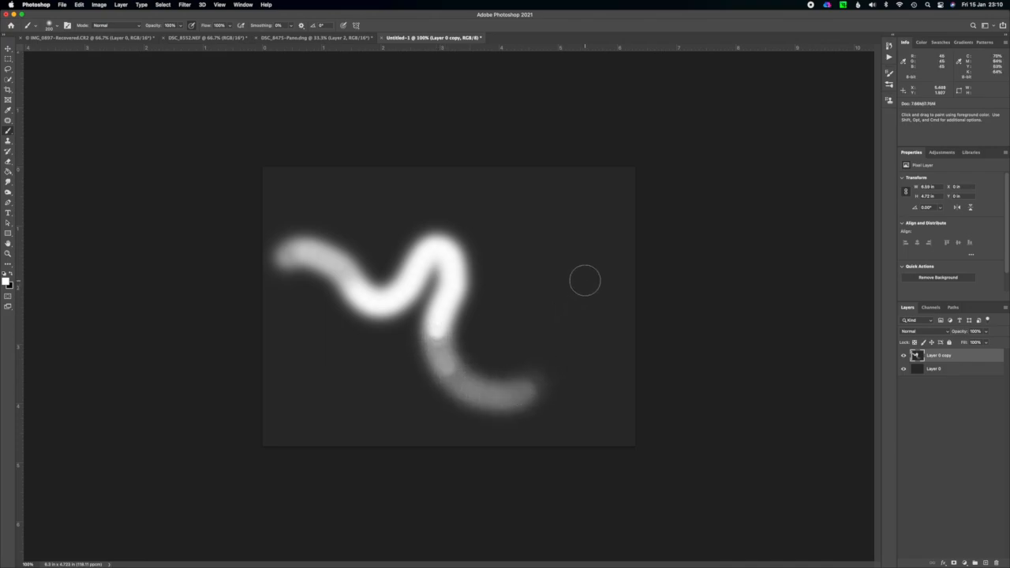
key("super+z")
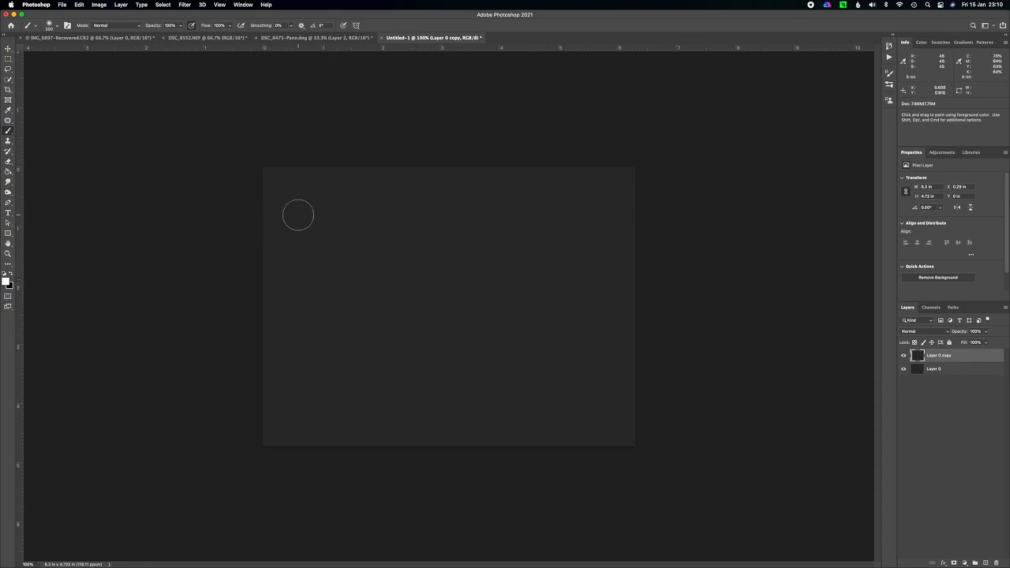
Paint scattered short diagonal white strokes of varying length across Layer 0 copy, all slanting up to the right.
left_click_drag(267, 241, 323, 203)
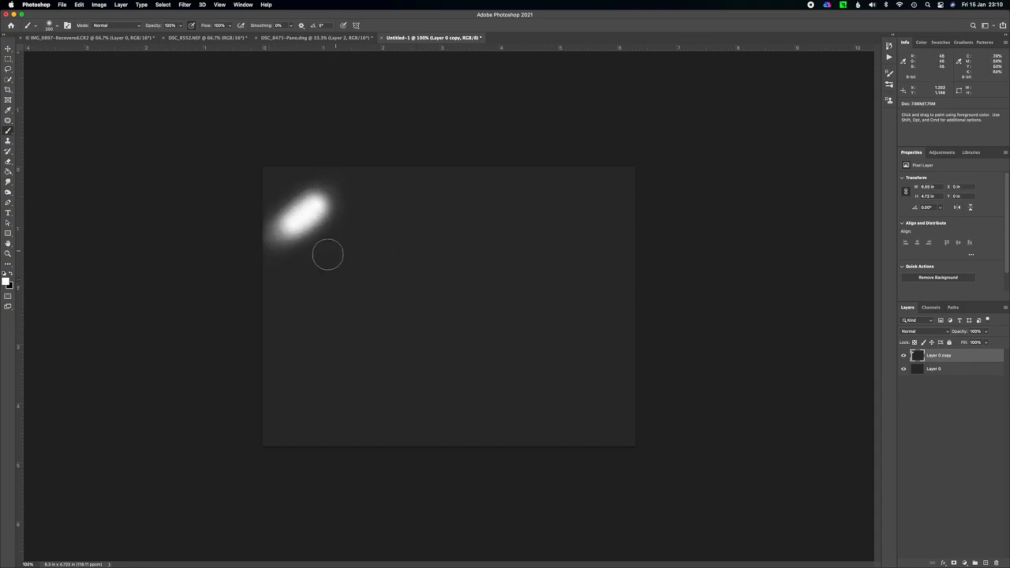
left_click_drag(300, 289, 251, 328)
left_click_drag(430, 207, 383, 251)
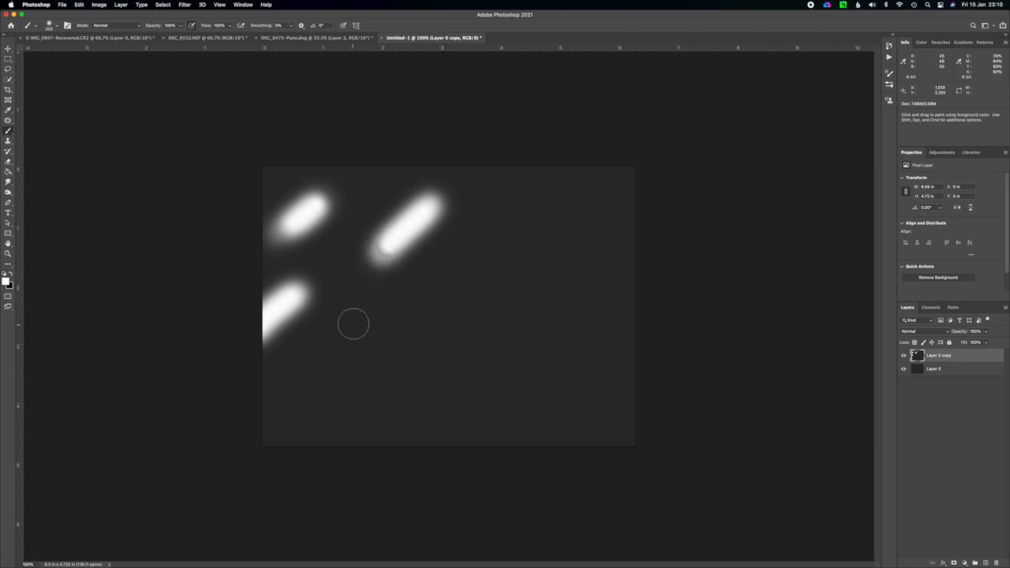
left_click_drag(352, 327, 318, 357)
left_click_drag(320, 421, 276, 458)
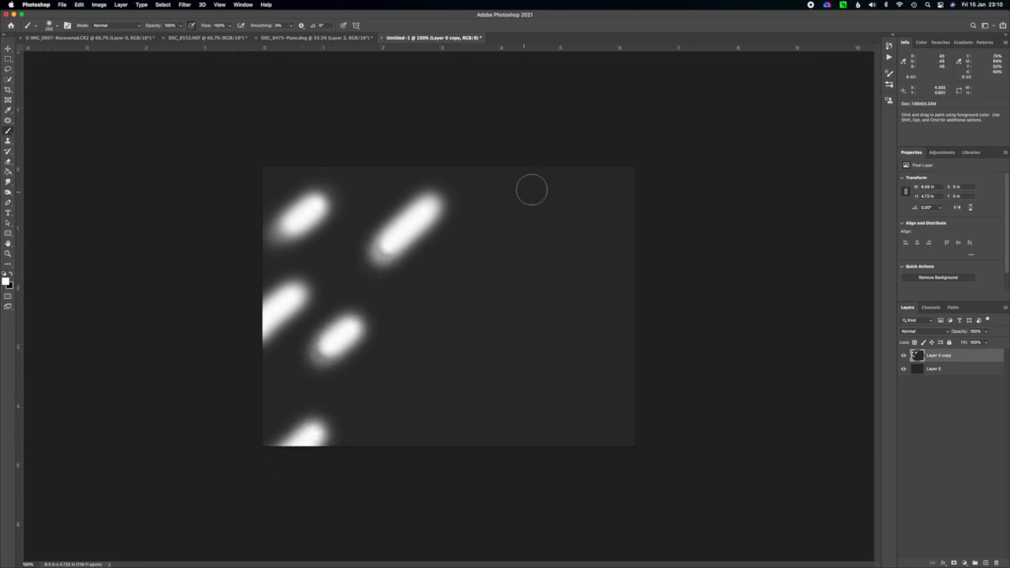
left_click_drag(528, 191, 452, 272)
left_click_drag(434, 357, 393, 395)
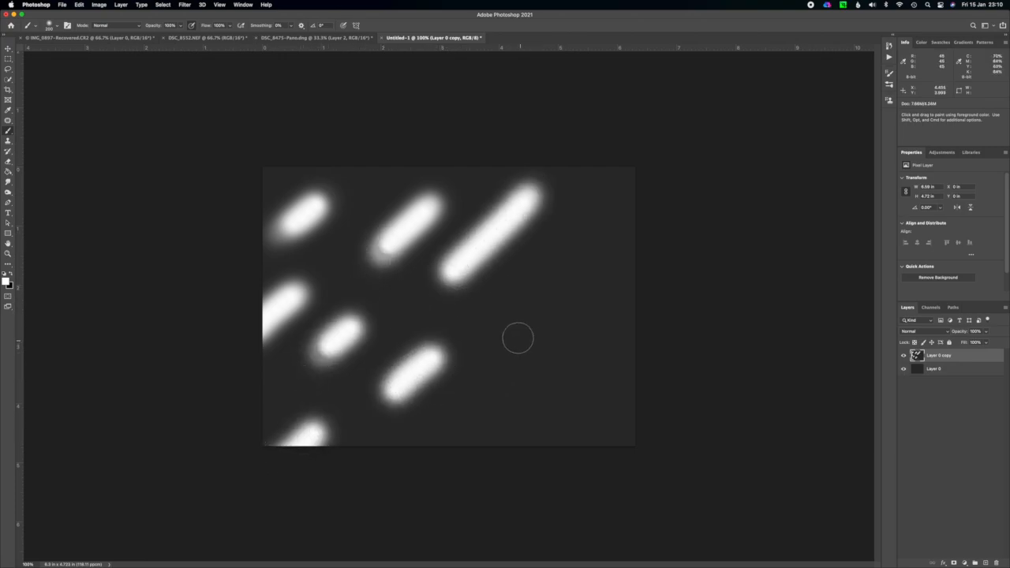
left_click_drag(664, 148, 593, 222)
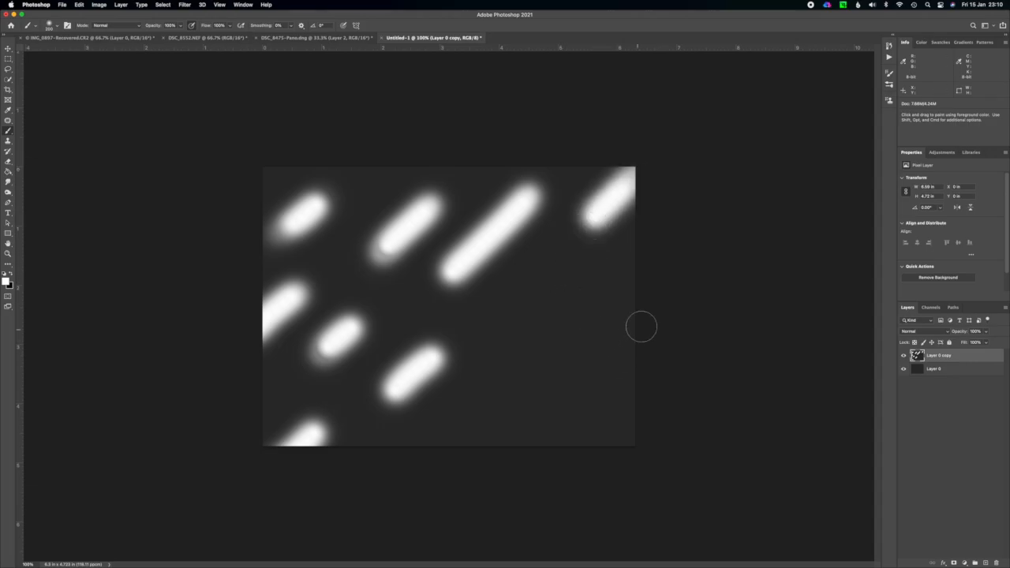
left_click_drag(641, 327, 595, 368)
left_click_drag(568, 336, 519, 387)
left_click(450, 428)
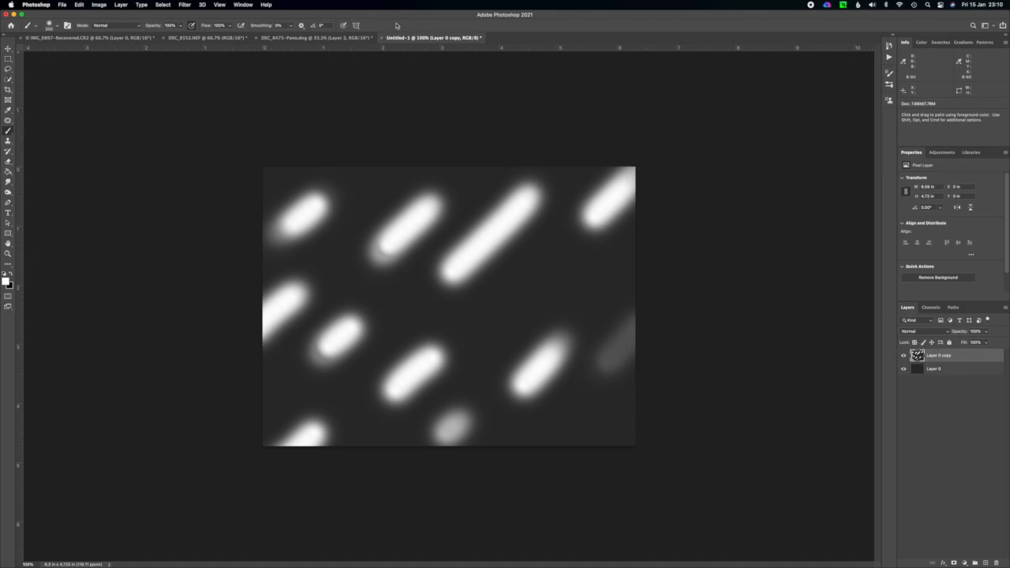
Apply a 2000-pixel Motion Blur to the painted strokes at a shallow upward angle, and repeat the same blur once.
left_click(186, 6)
mouse_move(257, 101)
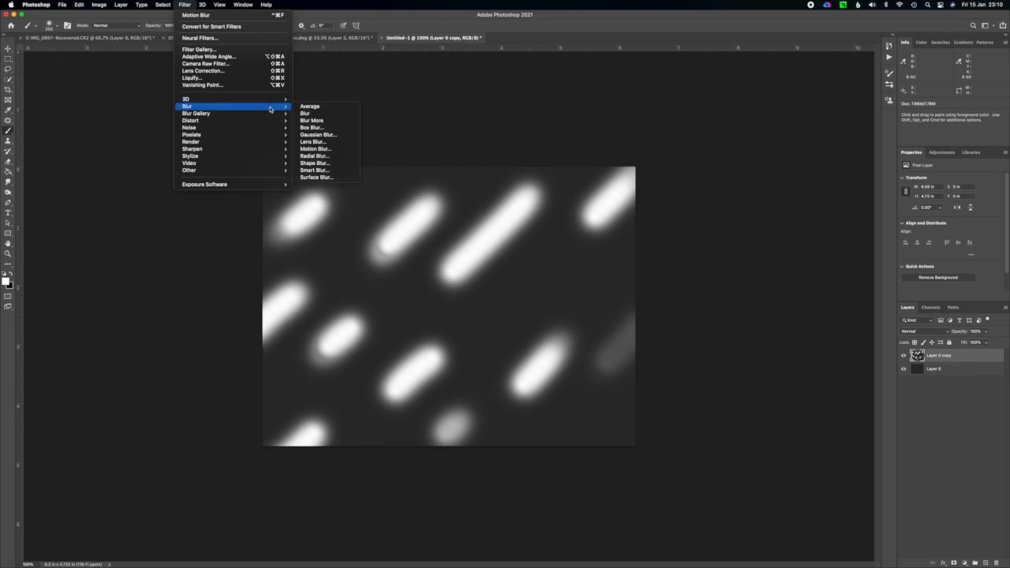
left_click(327, 149)
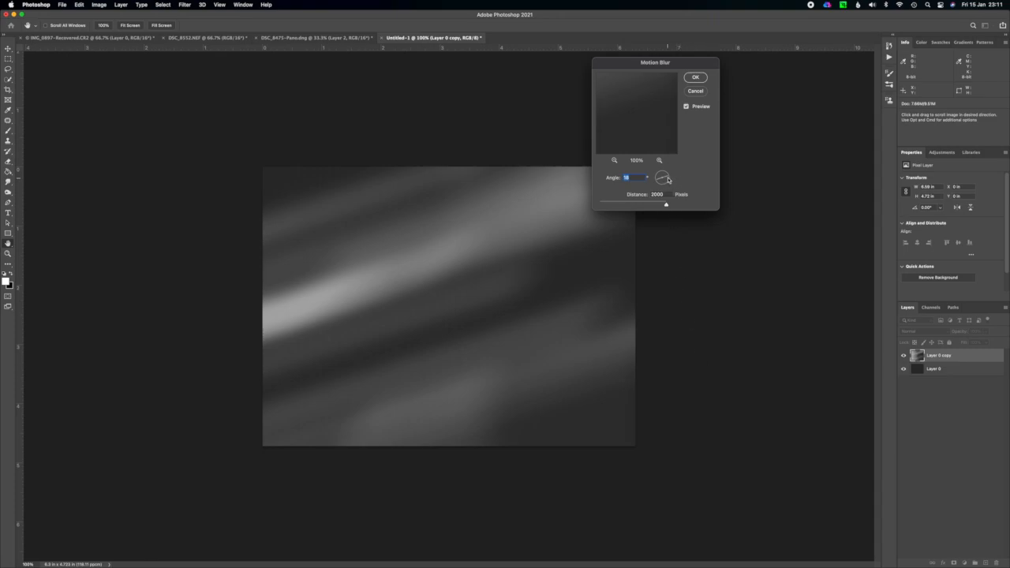
mouse_move(668, 179)
left_mouse_down()
mouse_move(668, 168)
mouse_move(650, 170)
mouse_move(671, 177)
left_mouse_up()
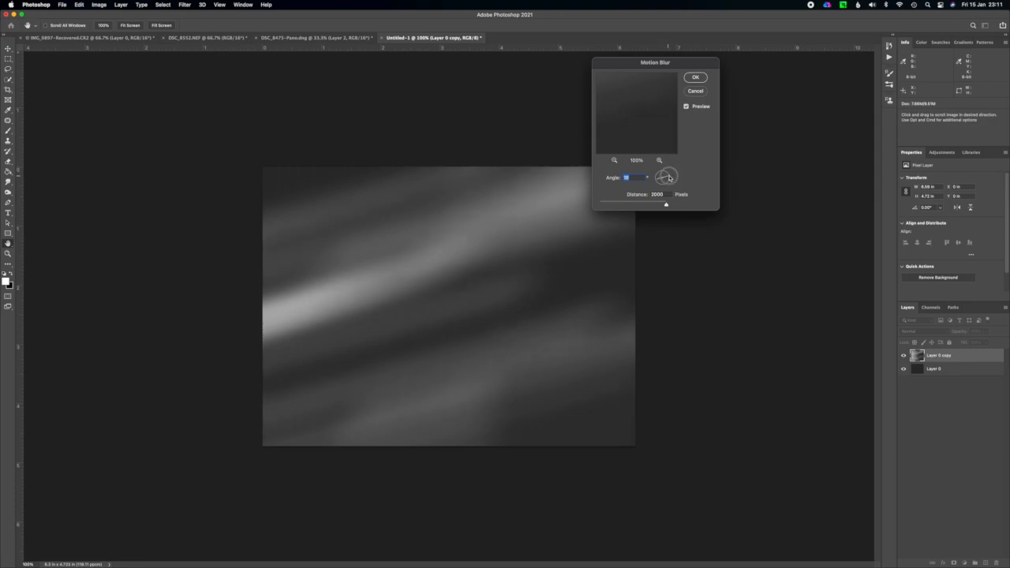
left_click_drag(670, 177, 671, 178)
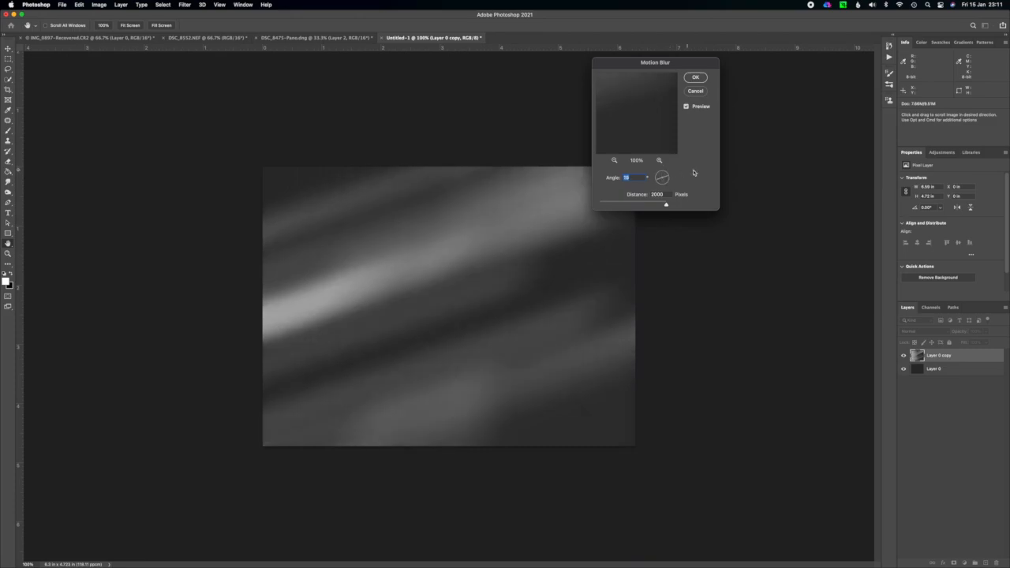
left_click(695, 78)
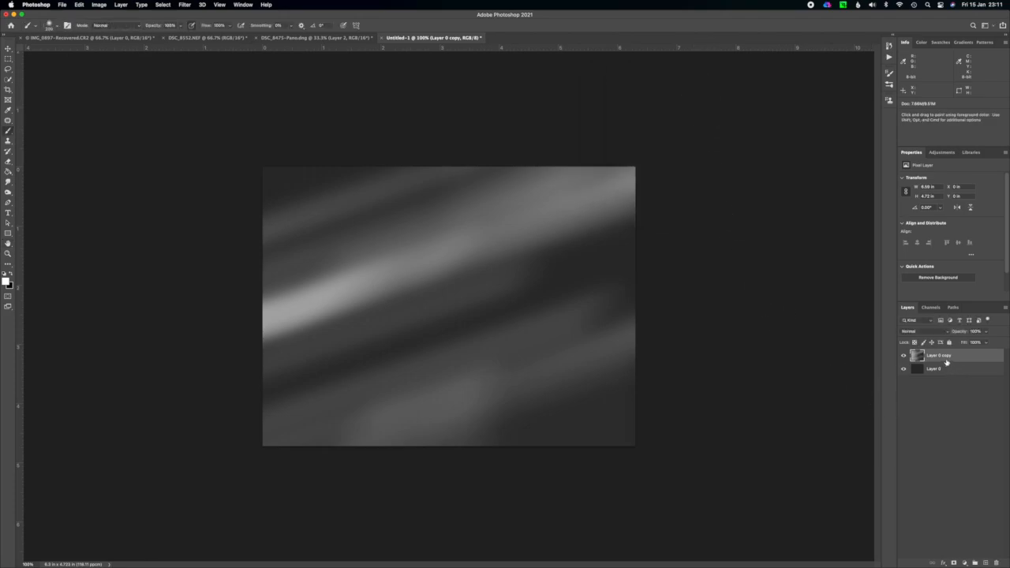
left_click(186, 5)
left_click(196, 15)
Duplicate the blurred layer, set the duplicate's blend mode to Multiply and lower its opacity to about 40%.
key("super+j")
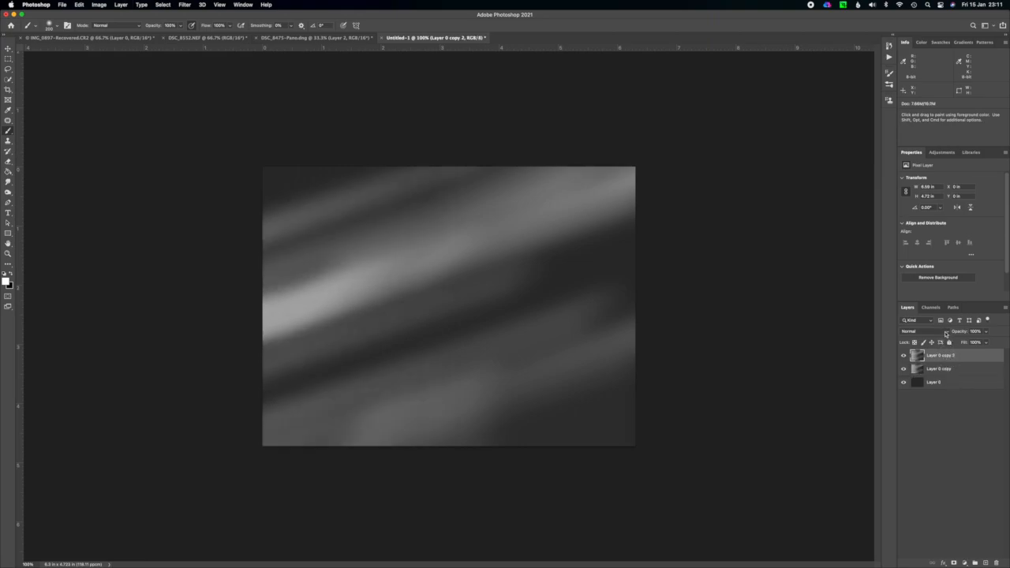
left_click(945, 334)
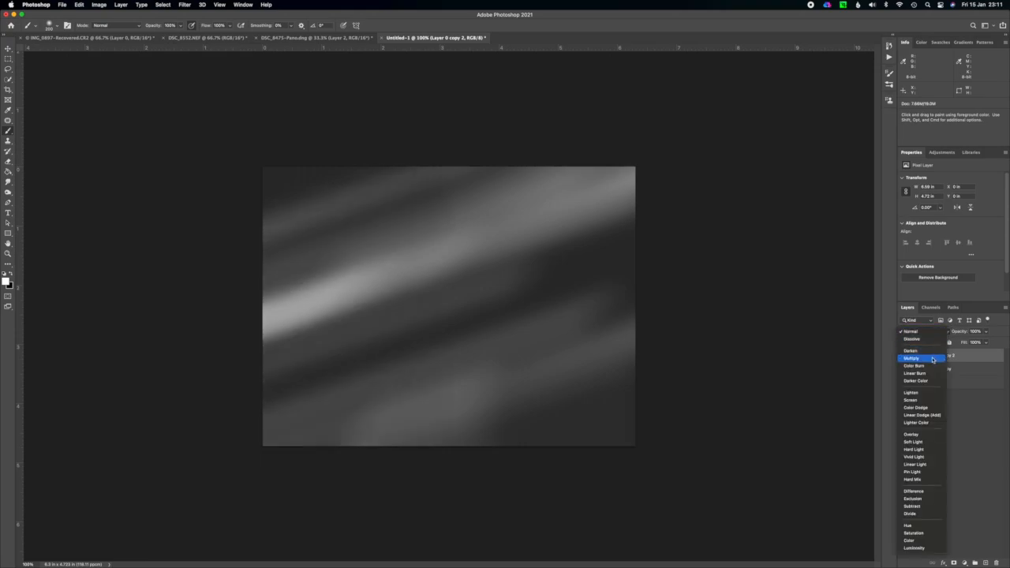
left_click(932, 360)
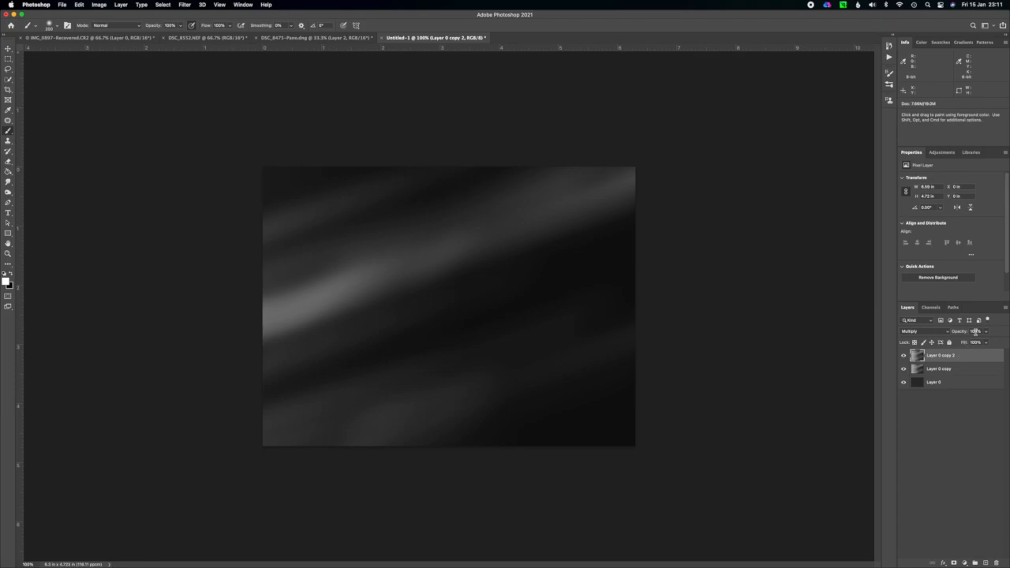
left_click(986, 332)
left_click_drag(987, 342, 965, 343)
left_click(986, 334)
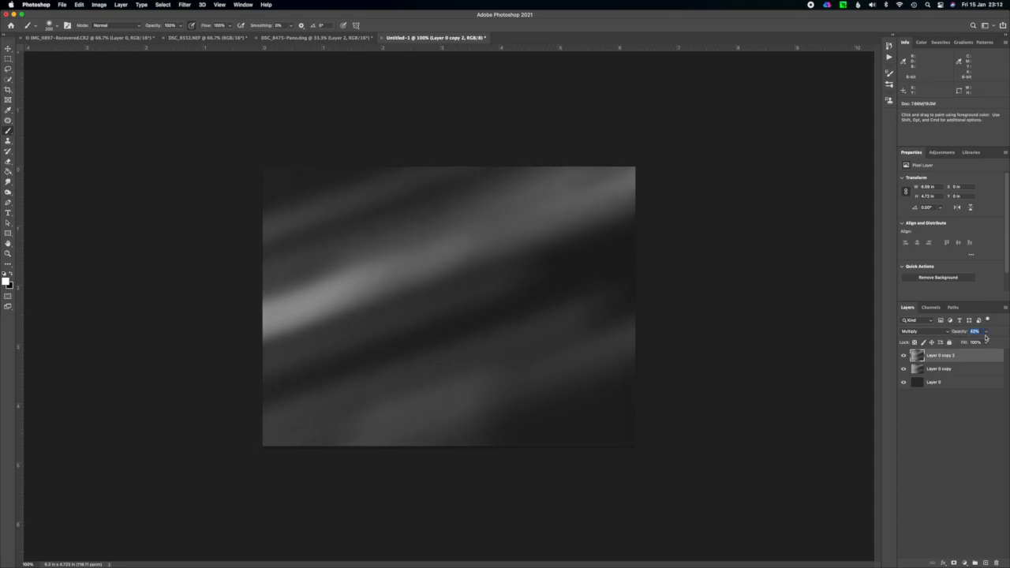
Compare the sky with and without the Multiply layer, and merge all visible layers into one.
left_click(904, 356)
left_click(904, 356)
key("super+shift+e")
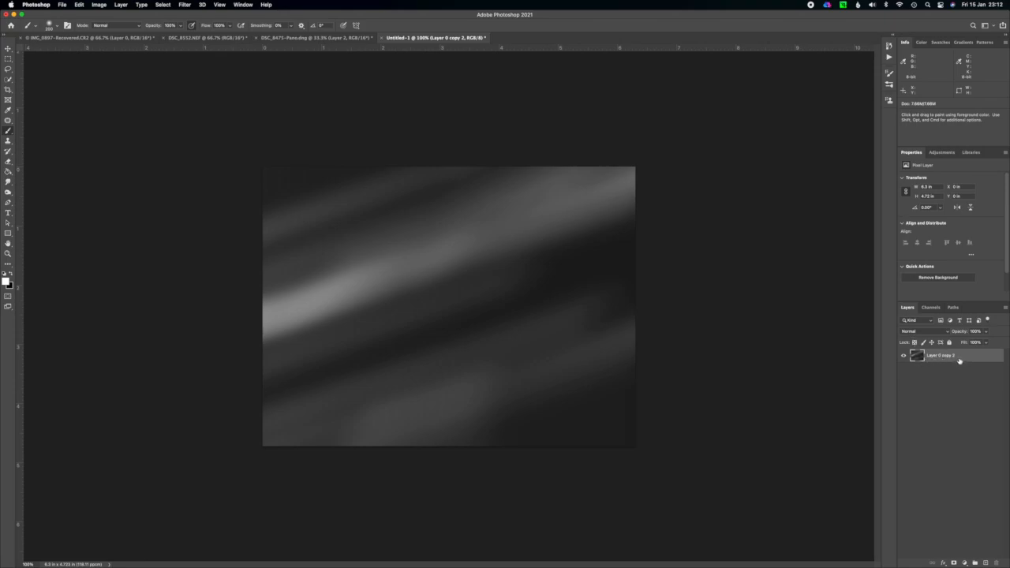
Copy the merged sky layer into the building panorama document, accepting the bit-depth difference and the colour profile conversion.
left_click_drag(959, 357, 516, 267)
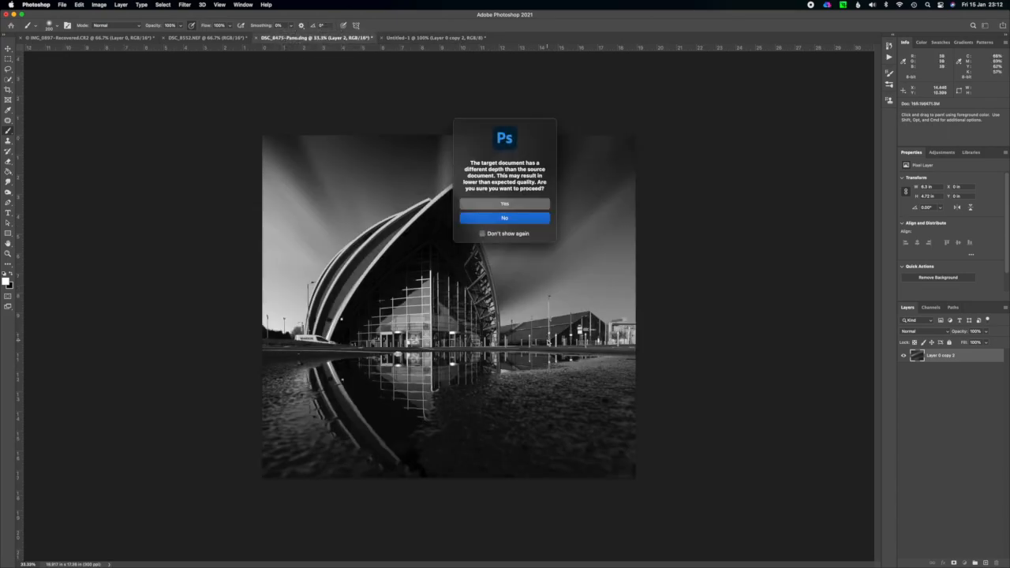
left_click(506, 203)
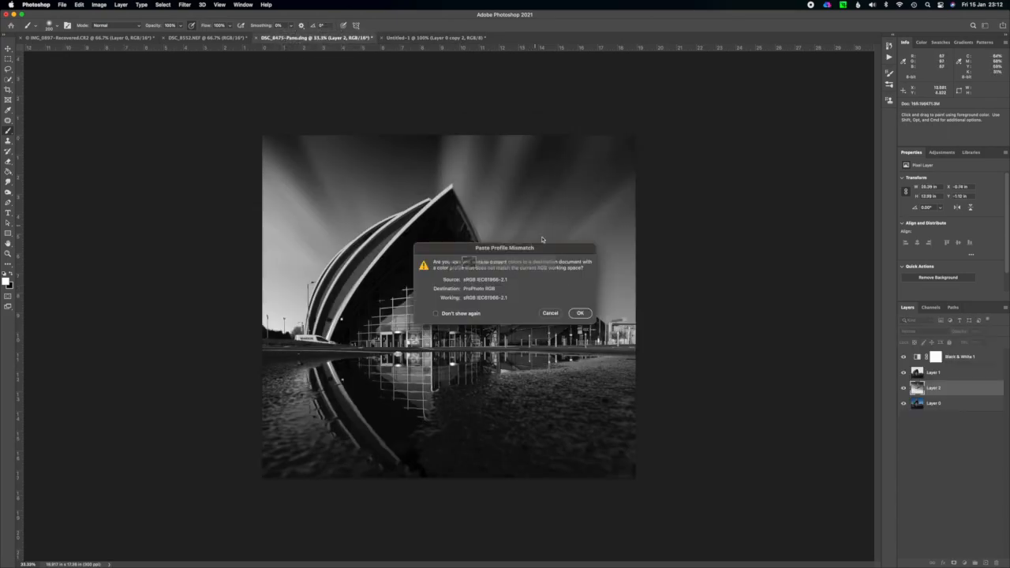
left_click(582, 311)
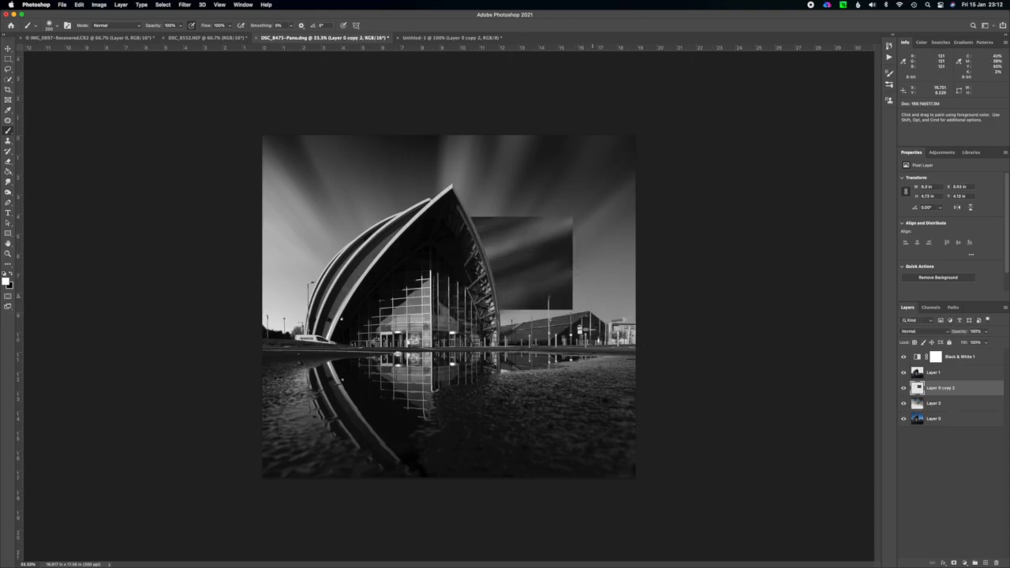
Enlarge the new sky to about 20 by 15 in so it fills the area behind the building, and compare it with the previous sky.
key("super+t")
left_click_drag(450, 217, 384, 212)
left_click_drag(504, 316, 679, 372)
key("Return")
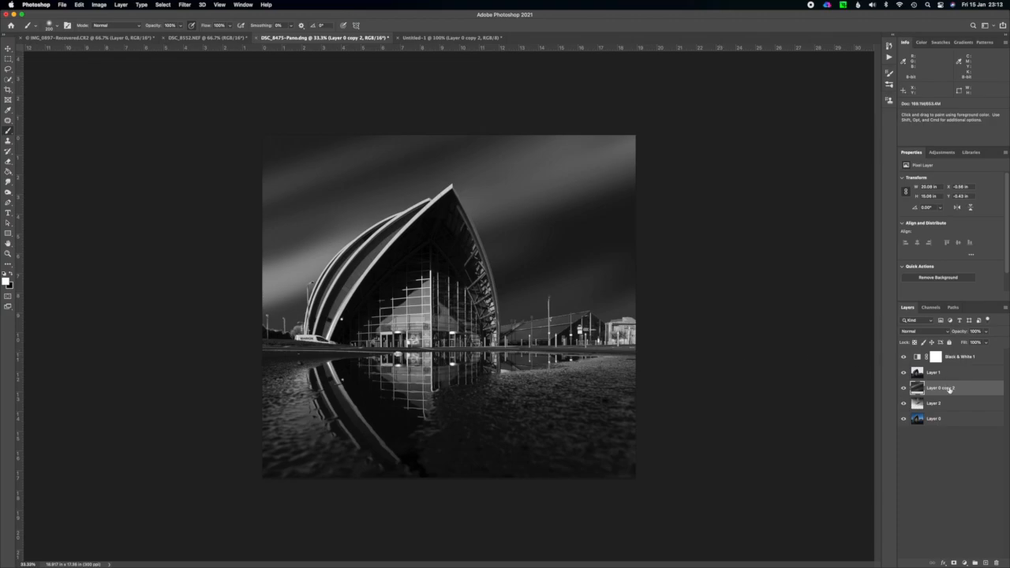
left_click(904, 389)
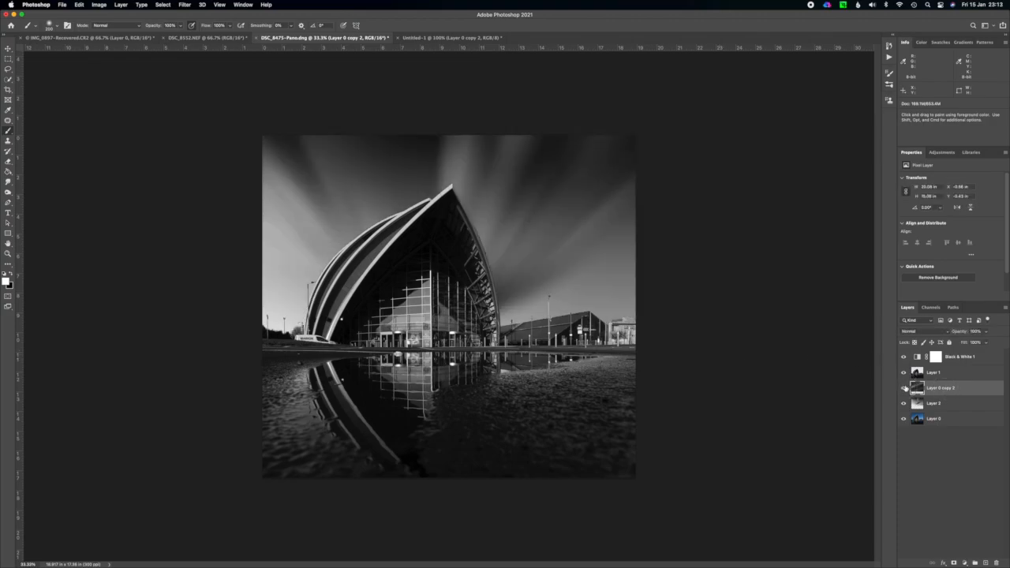
left_click(904, 388)
left_click_drag(958, 385, 957, 391)
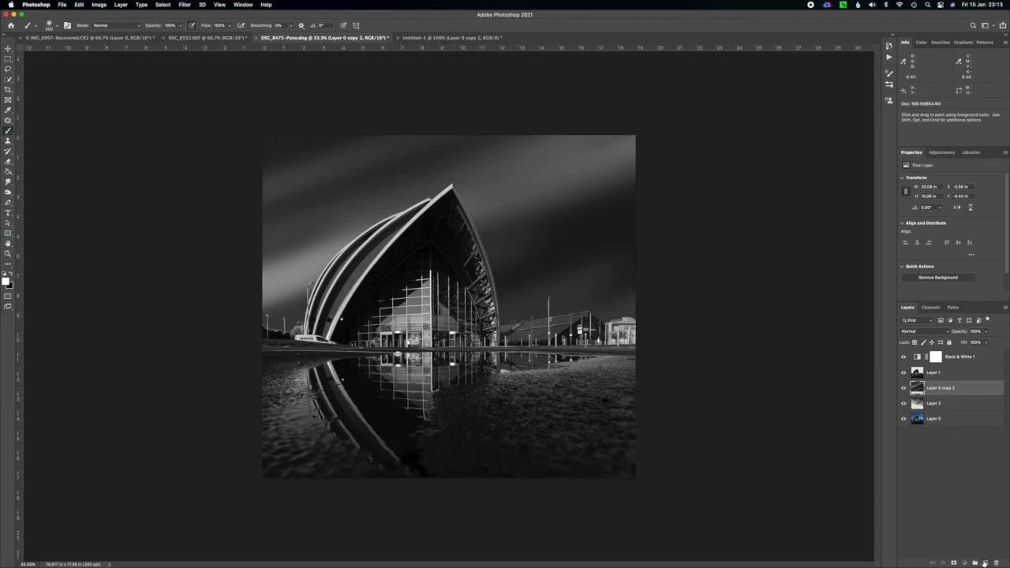
Add a new layer above the new sky and draw a feathered rectangular selection about 15.6 by 13.5 in, inset from the canvas edges.
left_click(985, 562)
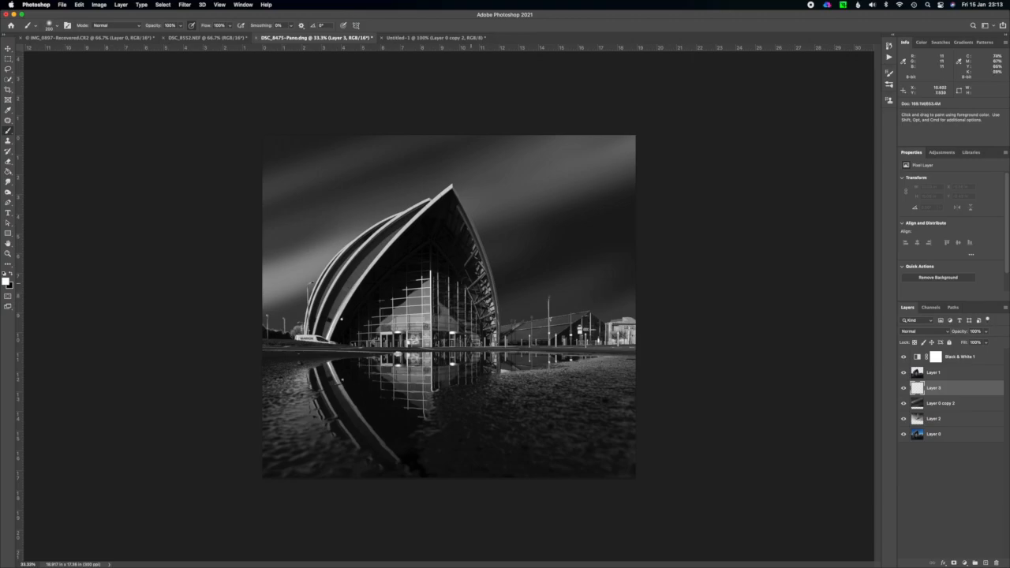
left_click(8, 60)
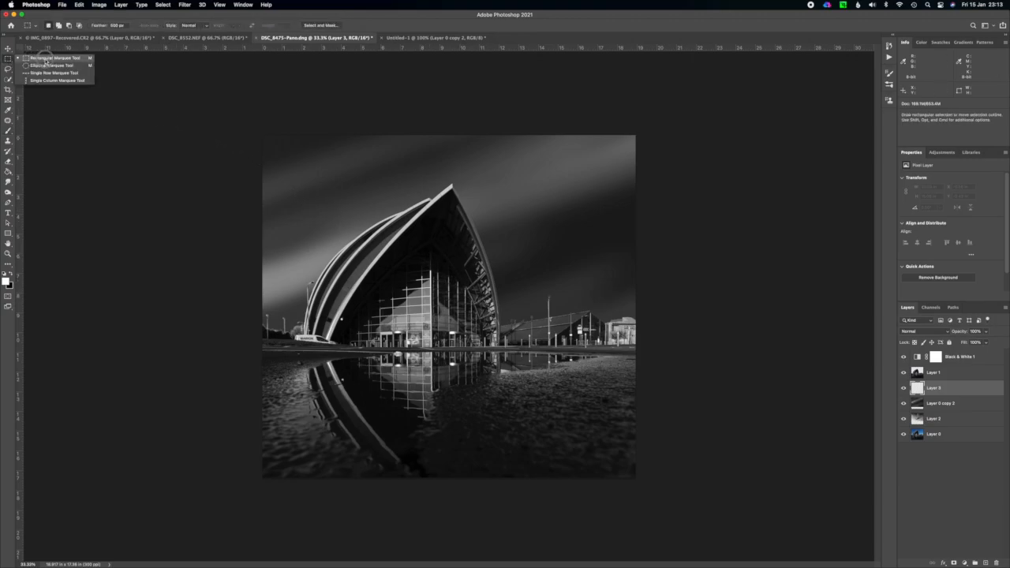
left_click(45, 59)
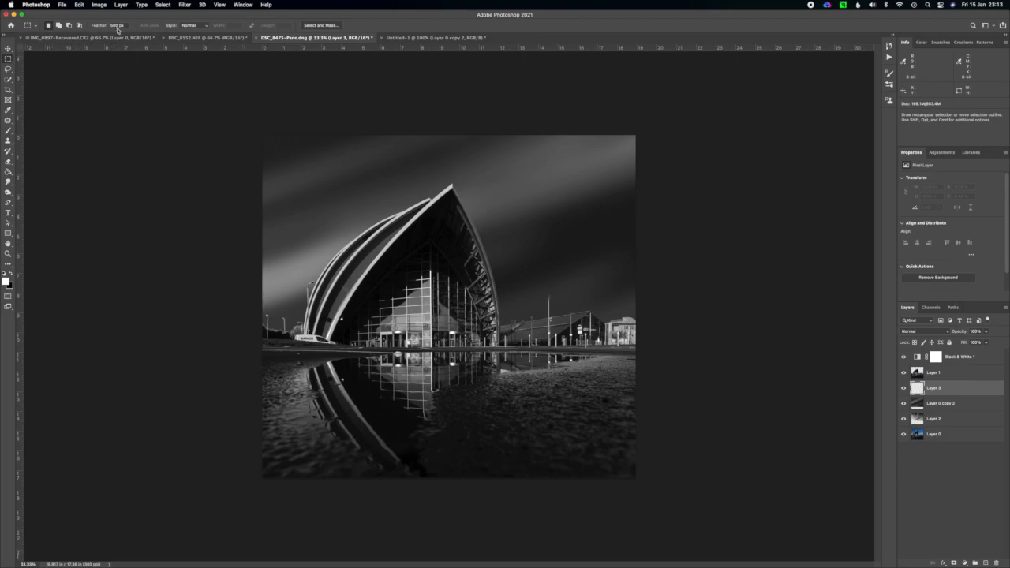
left_click_drag(295, 166, 603, 432)
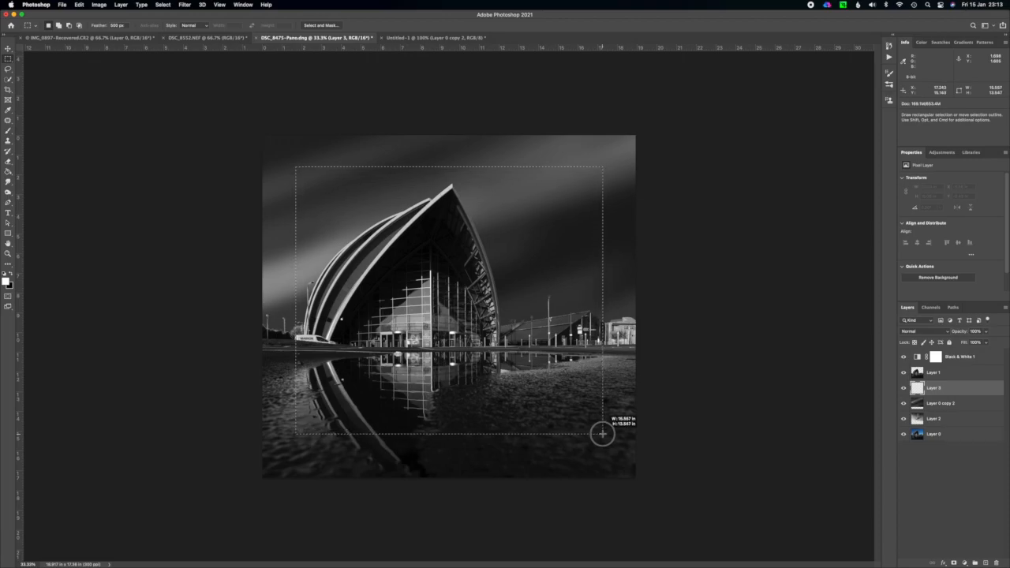
left_click_drag(588, 440, 588, 439)
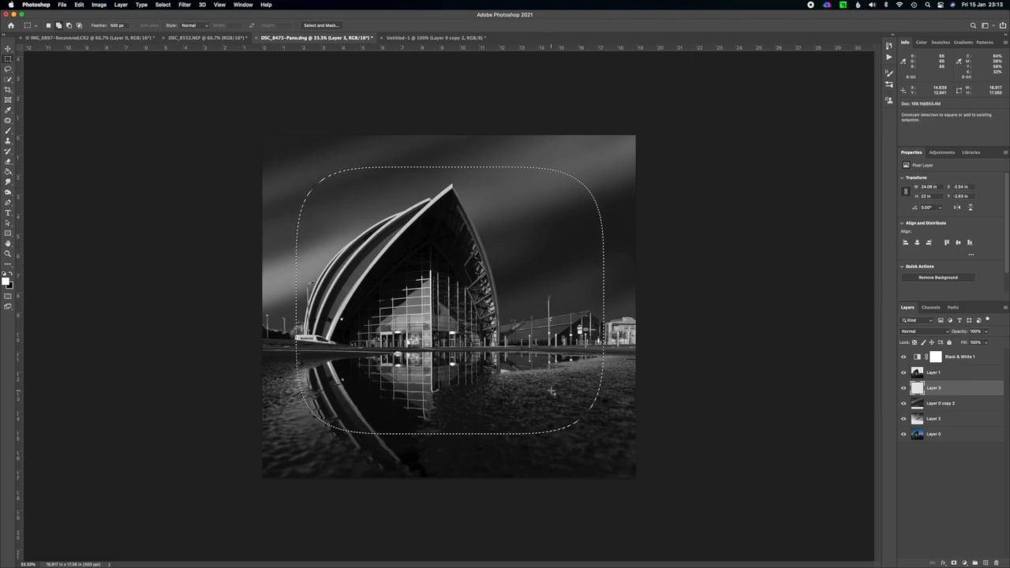
Invert the feathered selection, fill the canvas edges with black on the new layer above the sky, and deselect.
key("super+shift+i")
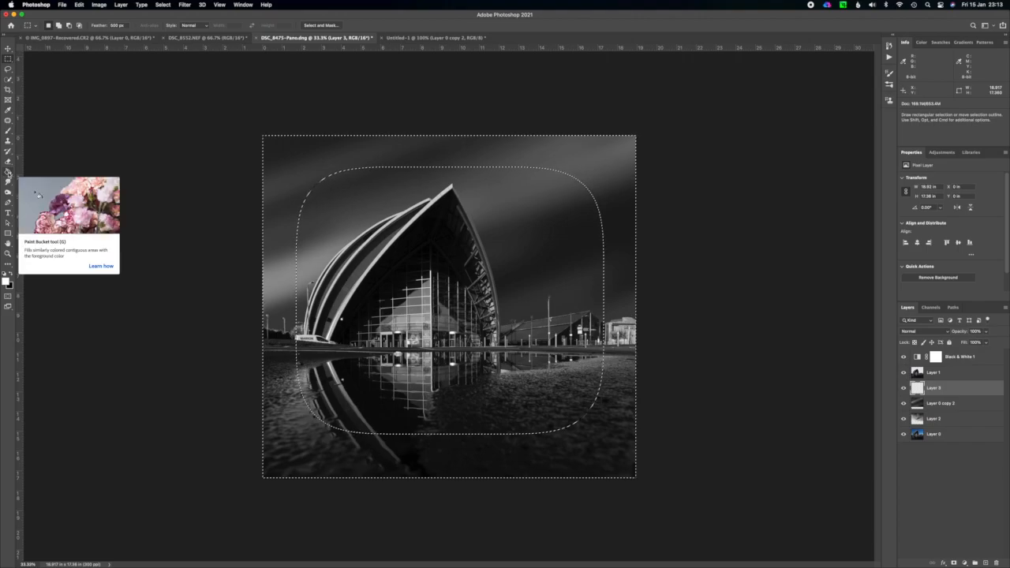
left_click(9, 172)
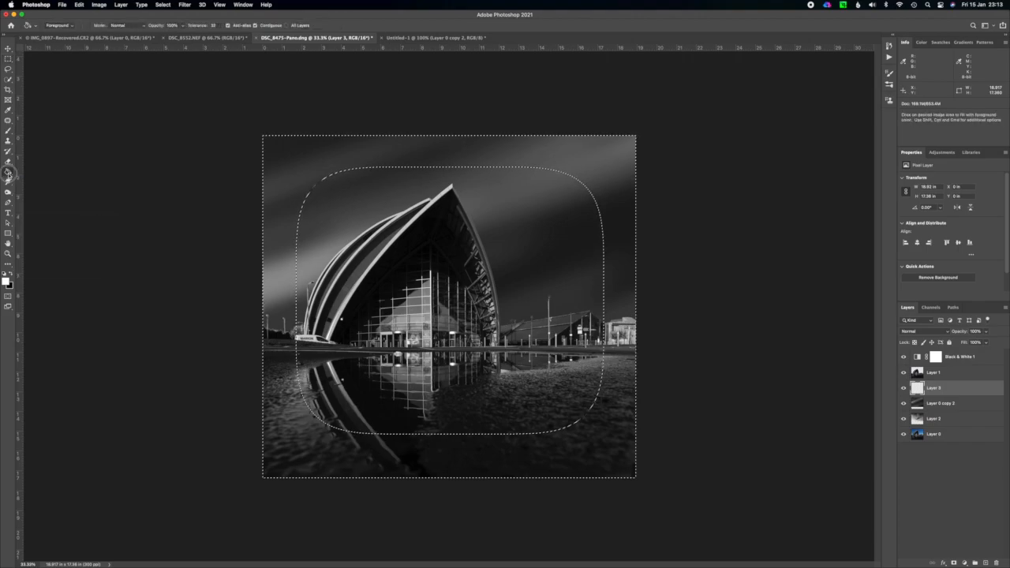
left_click(11, 274)
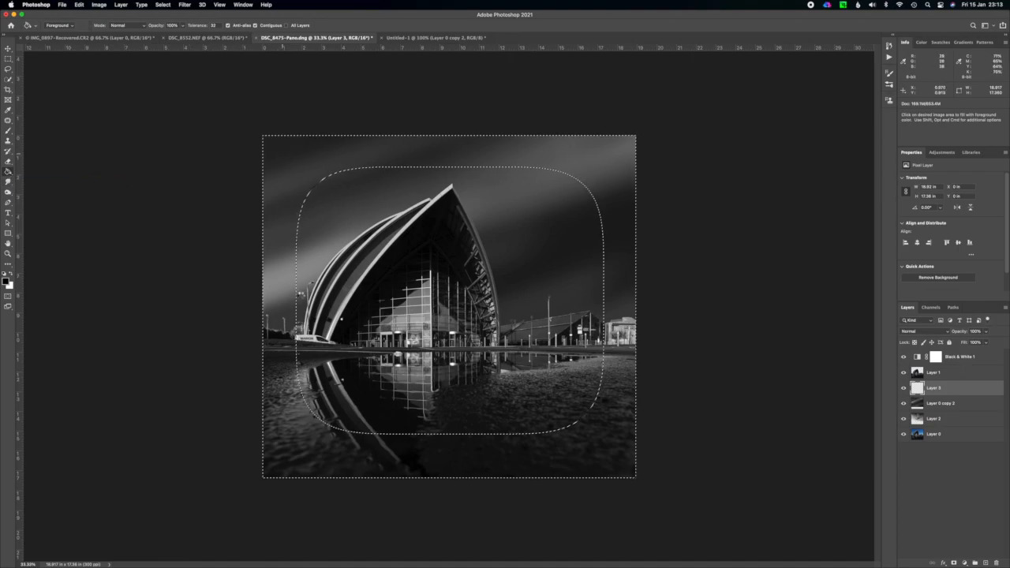
left_click(294, 294)
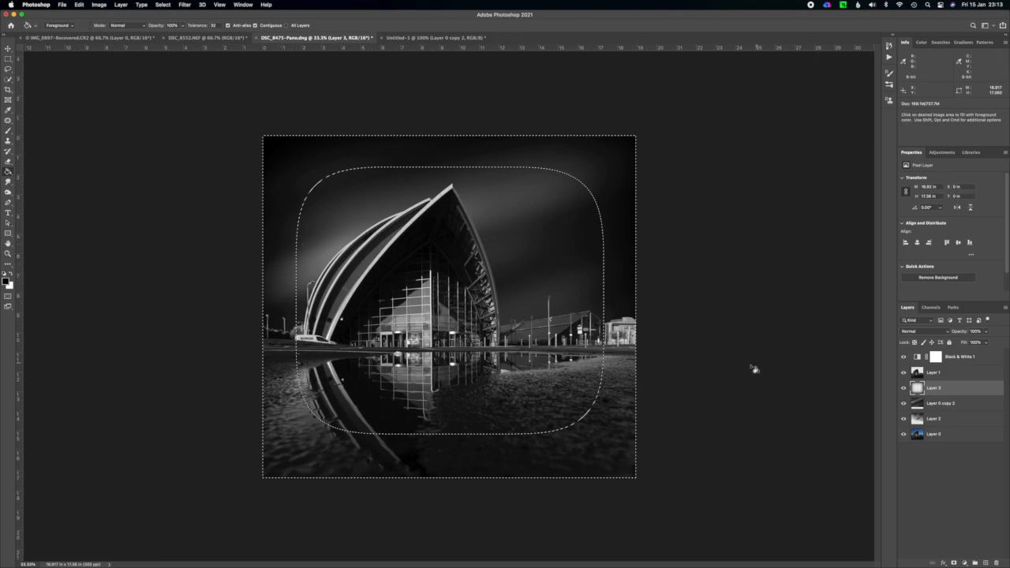
key("super+d")
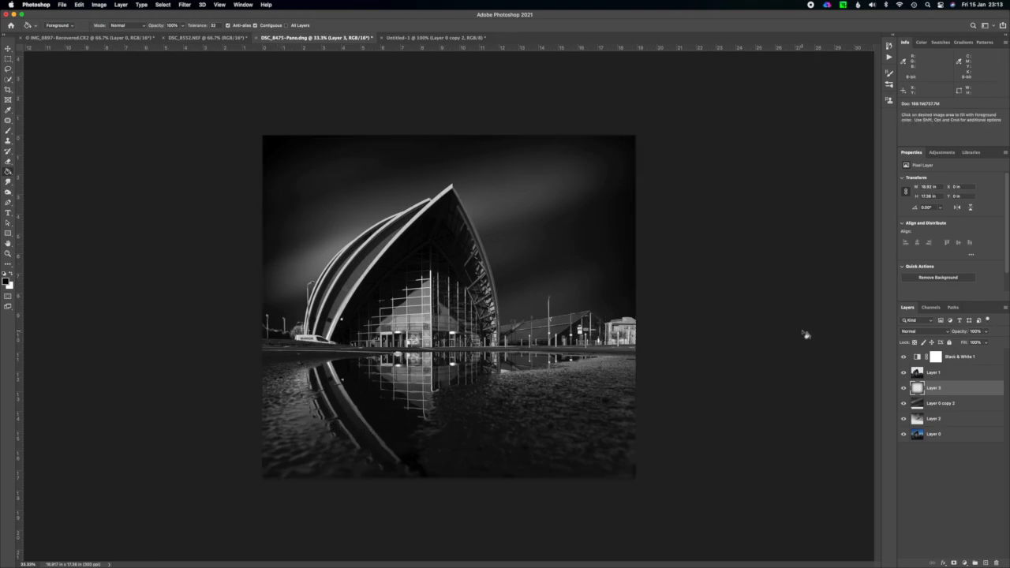
Reduce the dark edge layer's opacity to 51% and compare the image with and without it.
left_click(905, 388)
left_click(905, 387)
left_click(987, 332)
mouse_move(987, 343)
left_mouse_down()
mouse_move(954, 342)
mouse_move(968, 343)
left_mouse_up()
left_click(984, 336)
left_click(904, 387)
left_click(904, 388)
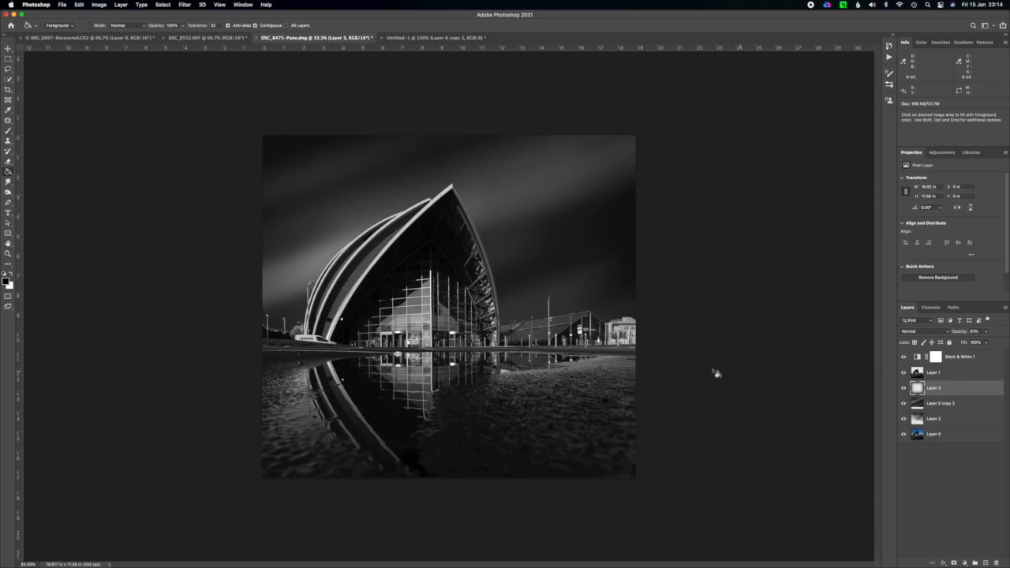
Stamp all visible layers into a new merged layer above the Black & White 1 adjustment.
key("super+equal")
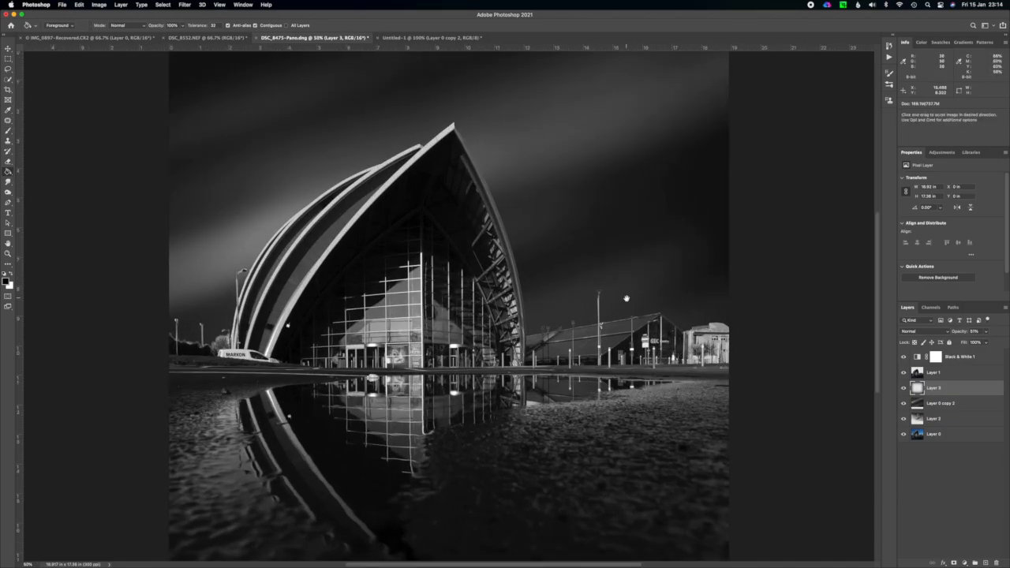
scroll(631, 331, "up", 5)
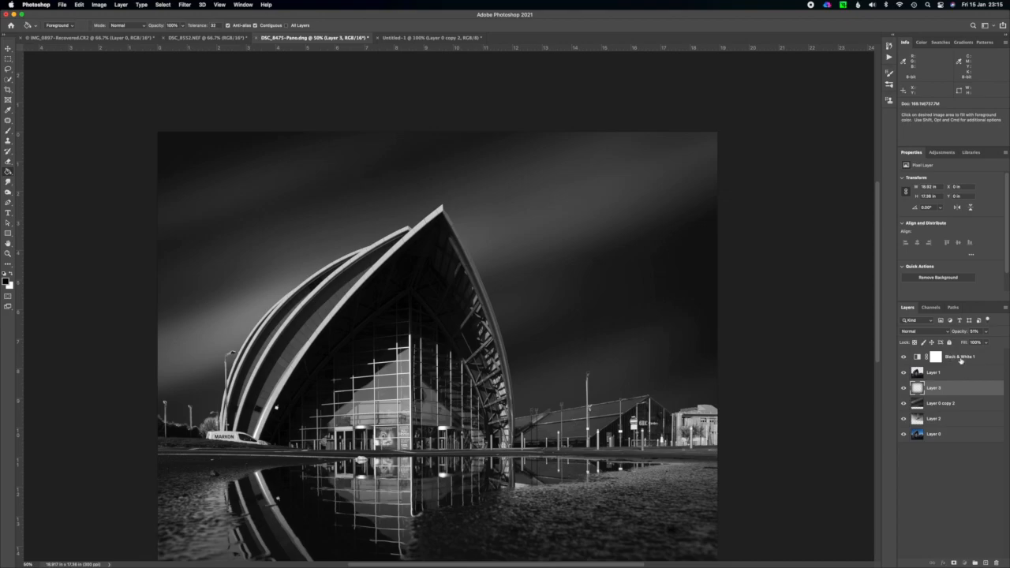
left_click(960, 360)
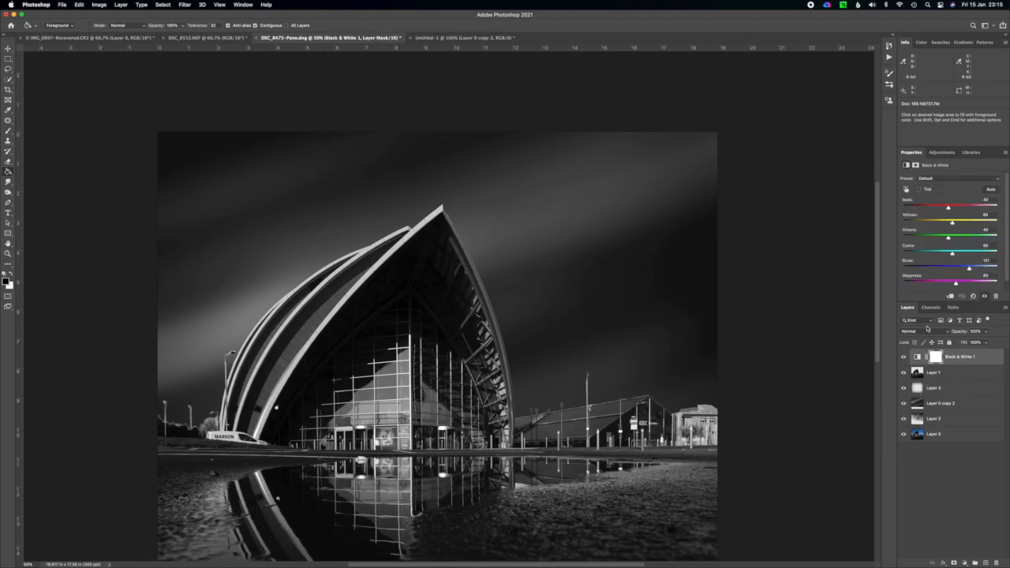
key("super+alt+shift+e")
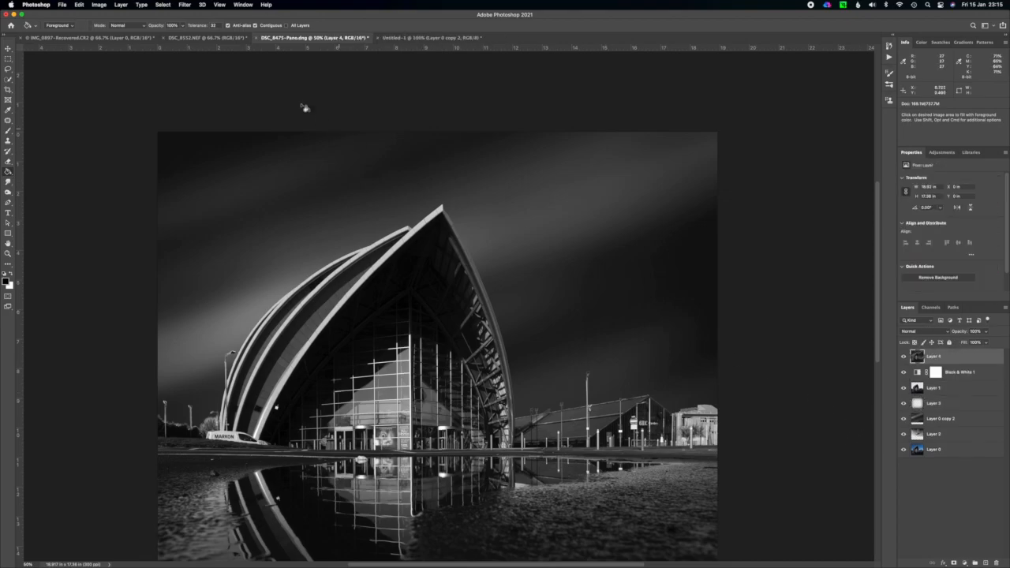
Add 3% monochromatic Gaussian noise to the merged layer and check the result at different magnifications.
left_click(185, 4)
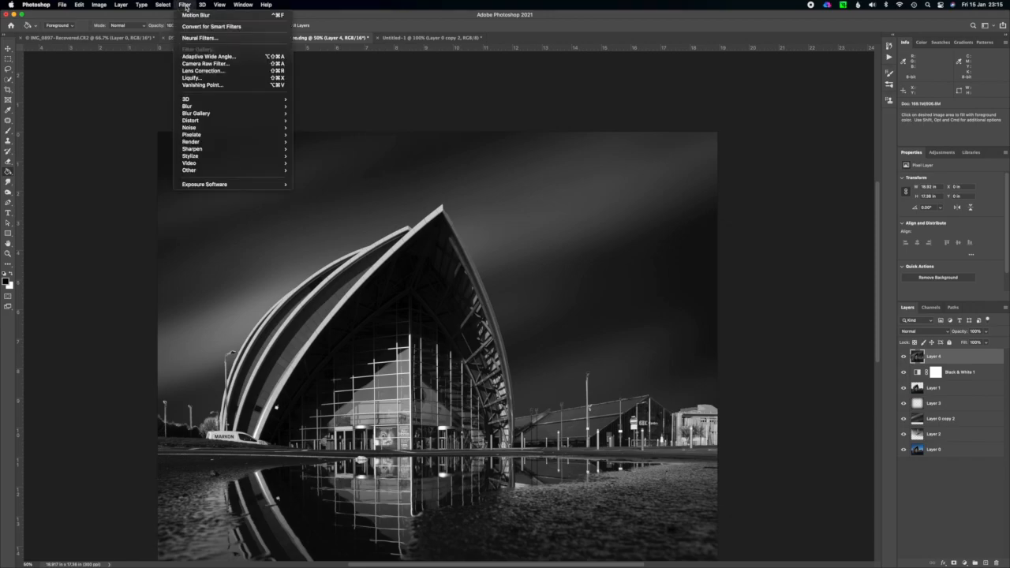
mouse_move(266, 125)
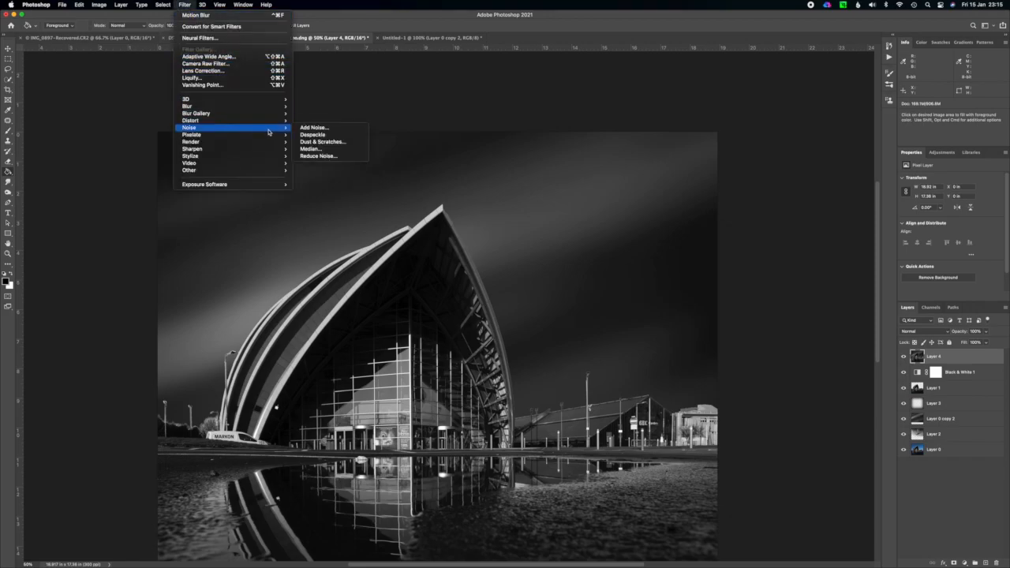
left_click(334, 129)
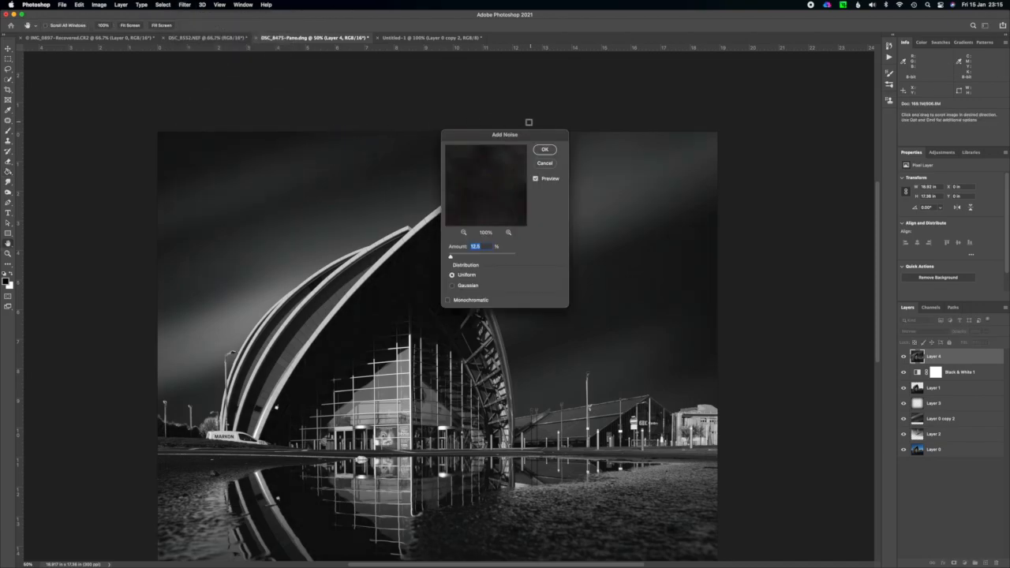
left_click(453, 285)
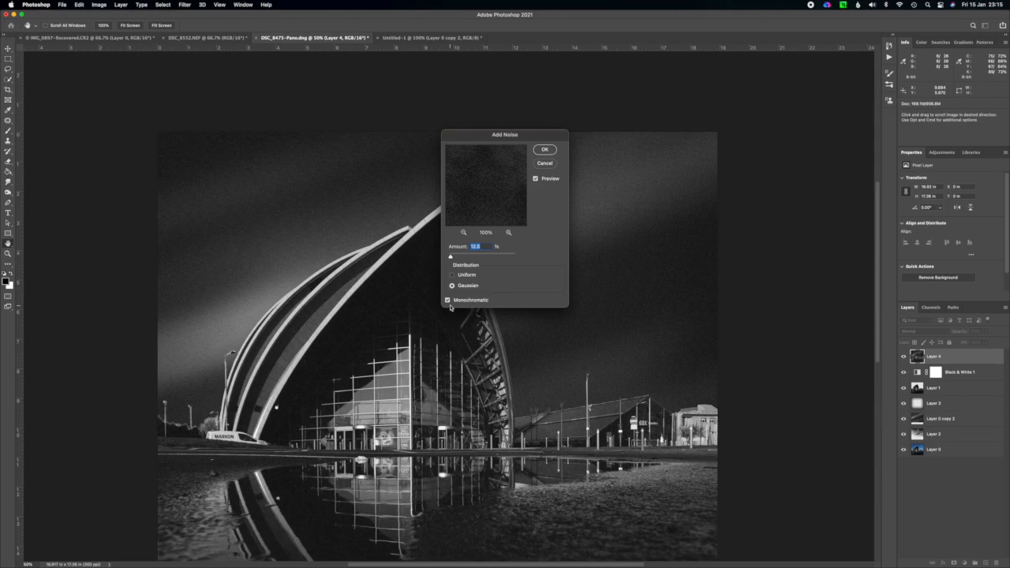
left_click_drag(451, 257, 452, 257)
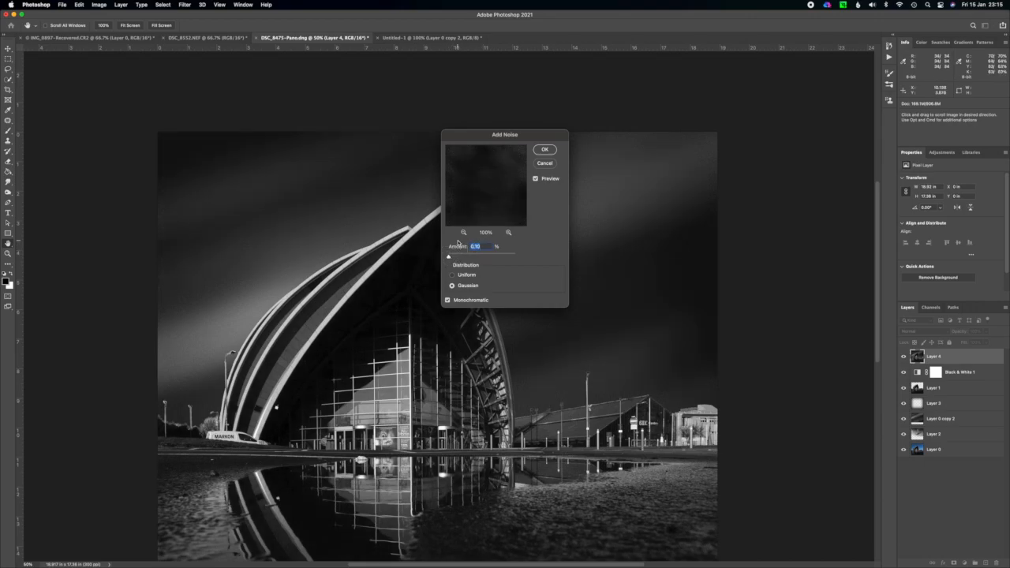
type("3")
left_click(546, 151)
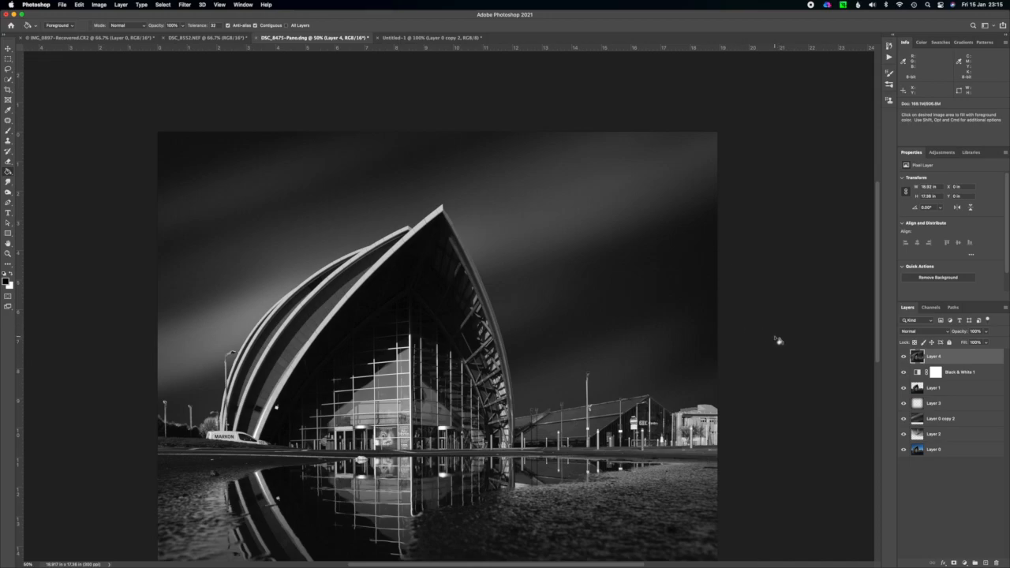
key("super+minus")
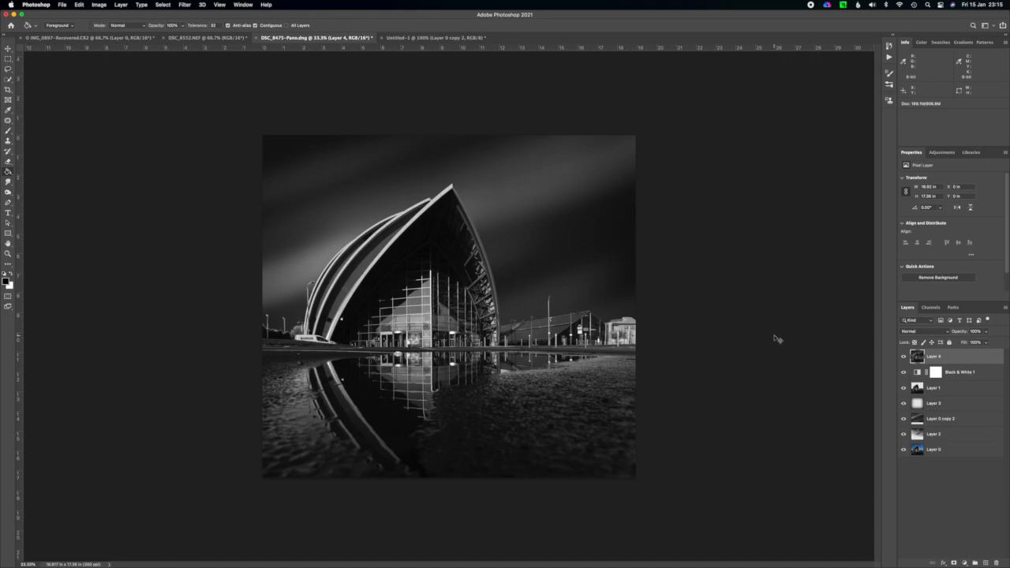
key("super+plus")
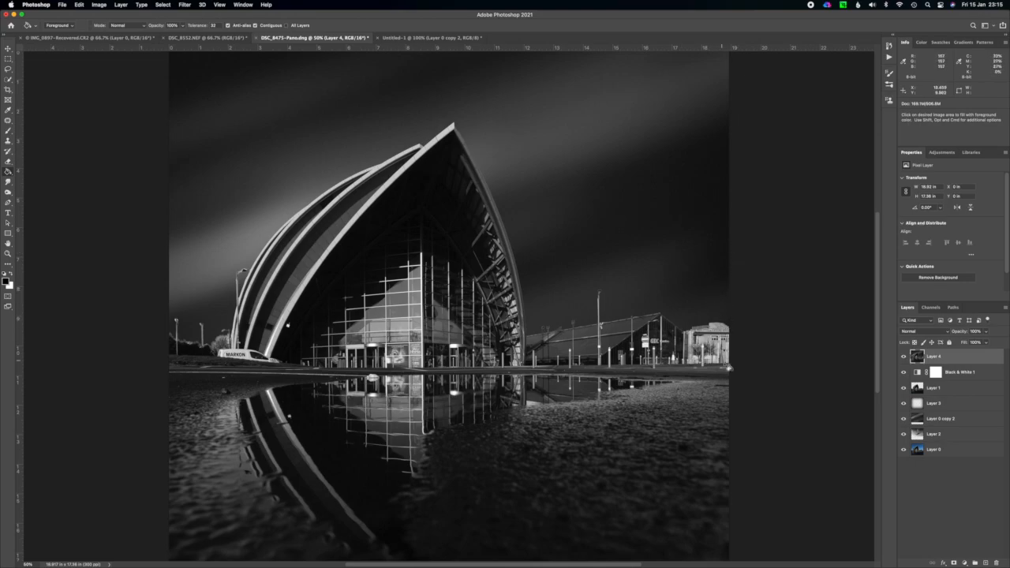
key("super+minus")
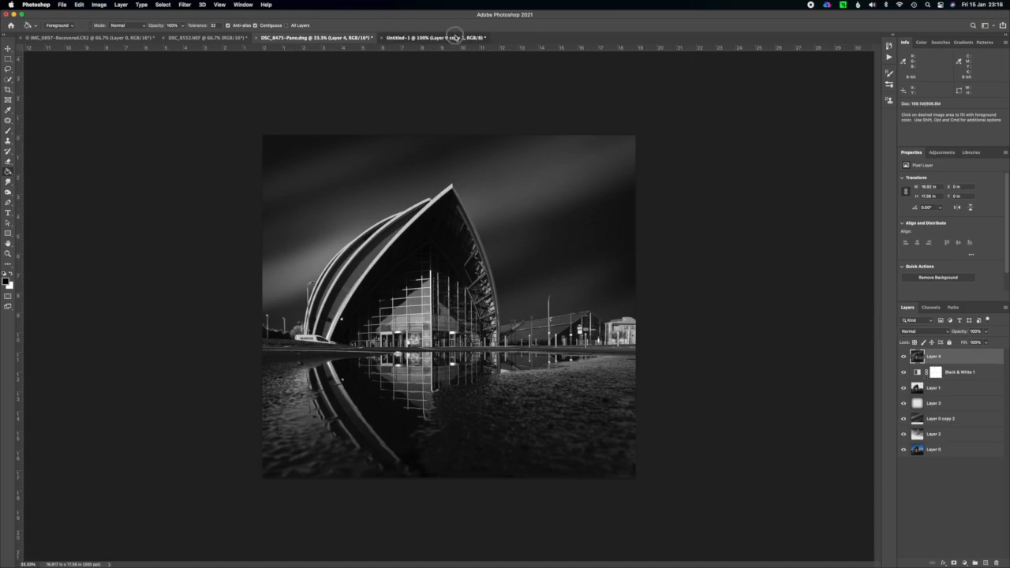
Switch to the Untitled-1 sky document and revert it to its initial New history state.
left_click(456, 39)
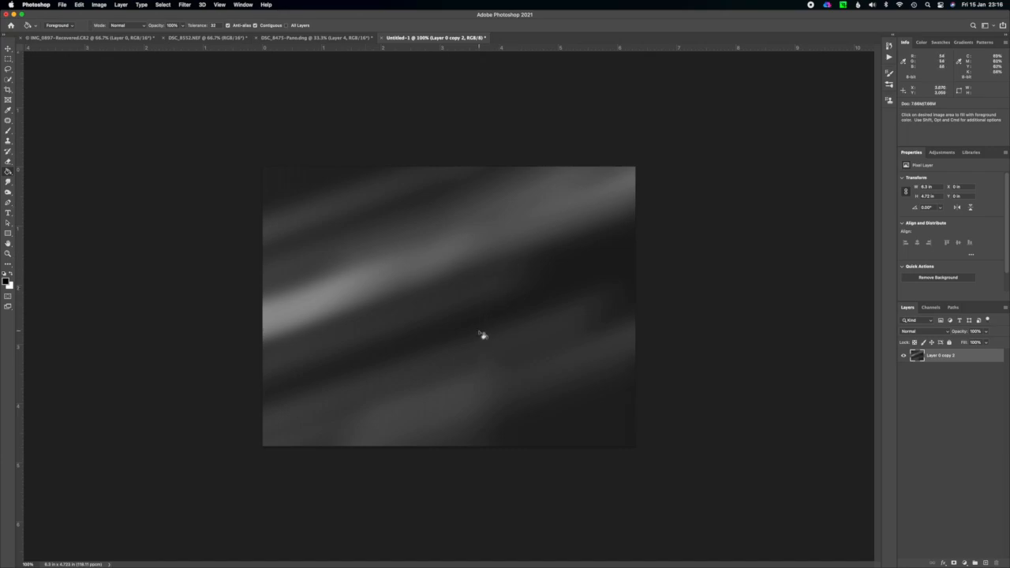
left_click(889, 46)
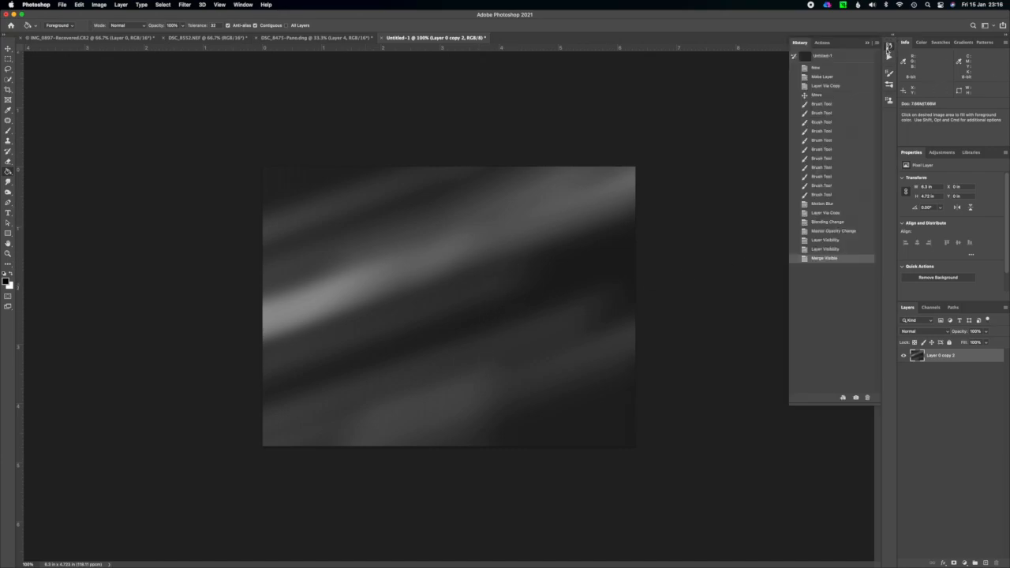
left_click(837, 69)
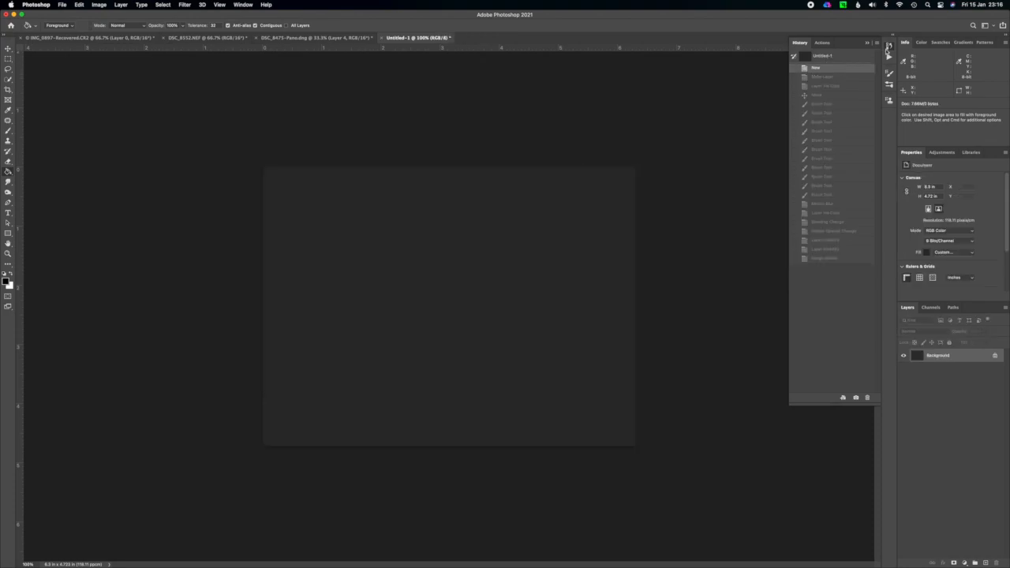
left_click(888, 48)
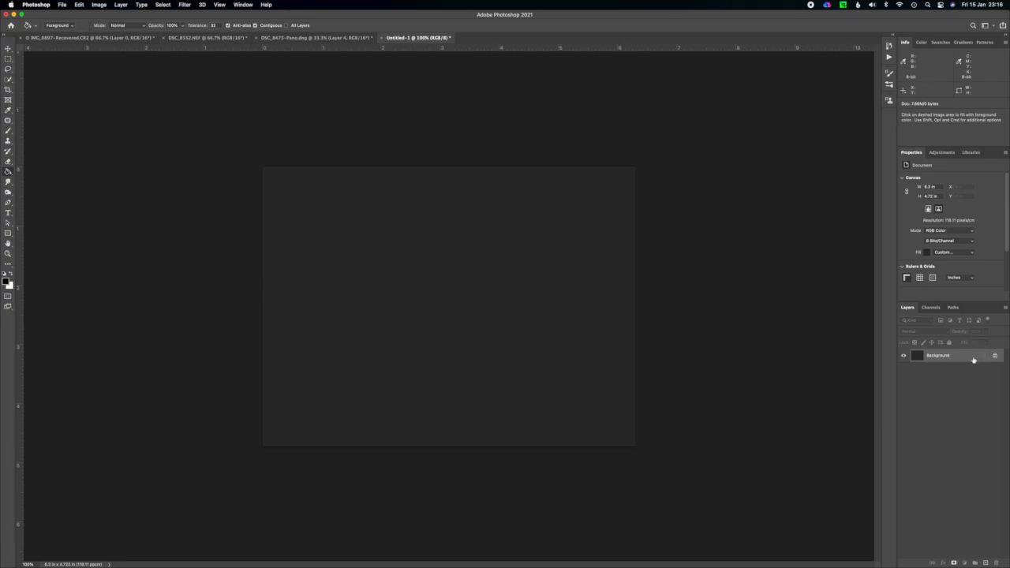
Add a new layer above the dark background and render Clouds on it in black and white.
key("super+shift+alt+n")
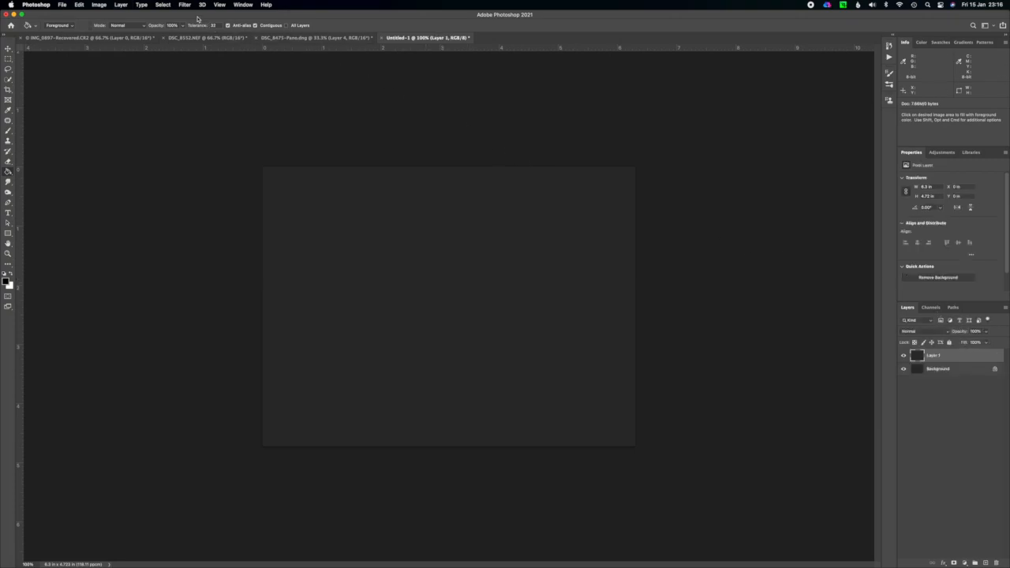
left_click(185, 5)
mouse_move(247, 142)
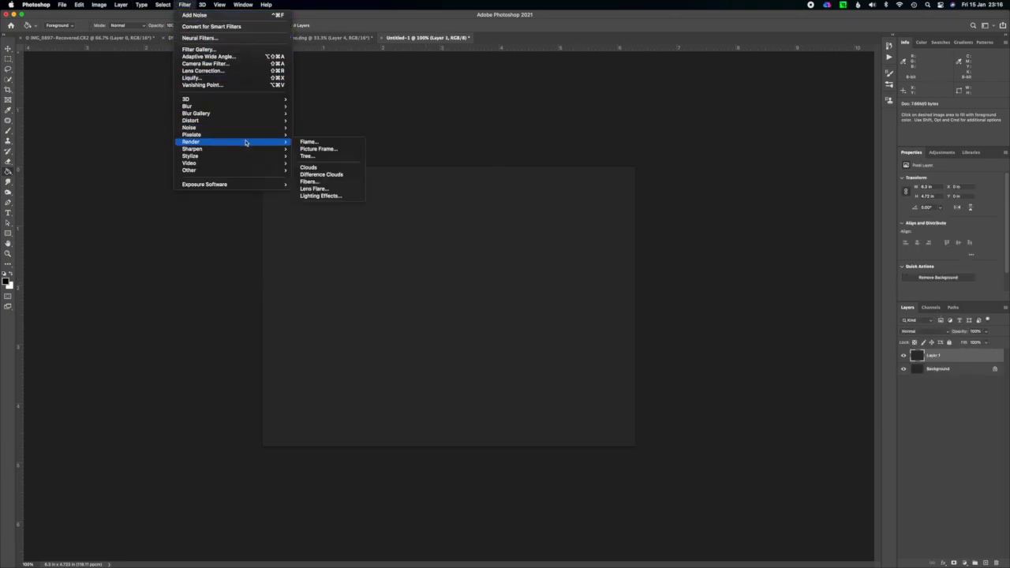
left_click(328, 168)
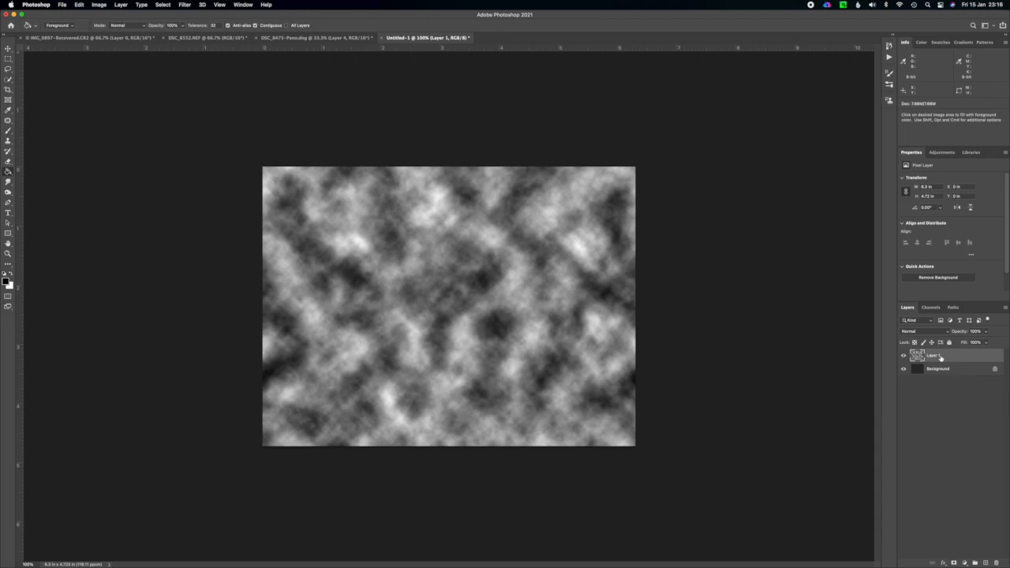
Apply a diagonal Motion Blur with a distance of 2000 pixels to the clouds layer.
left_click(186, 6)
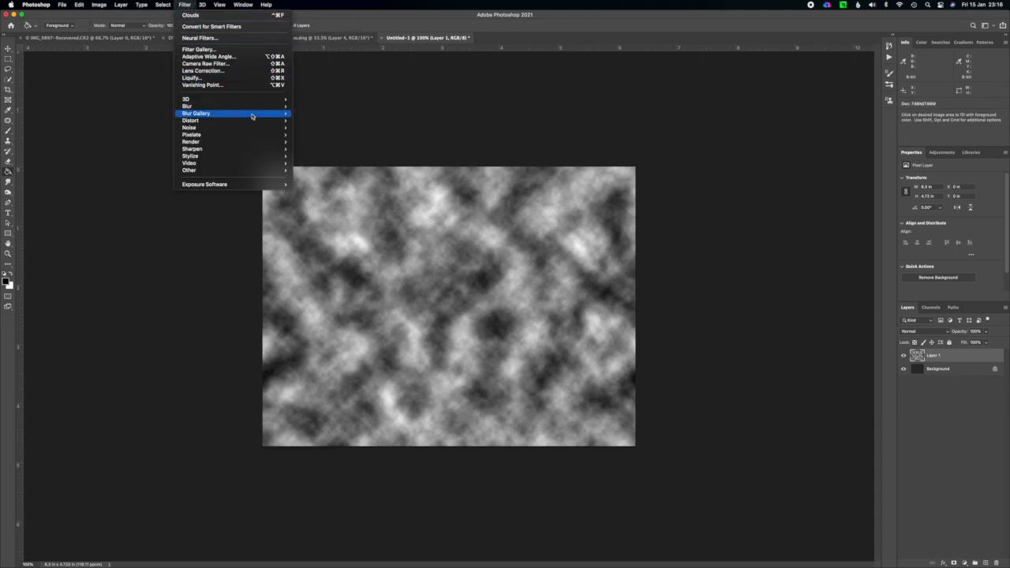
mouse_move(268, 106)
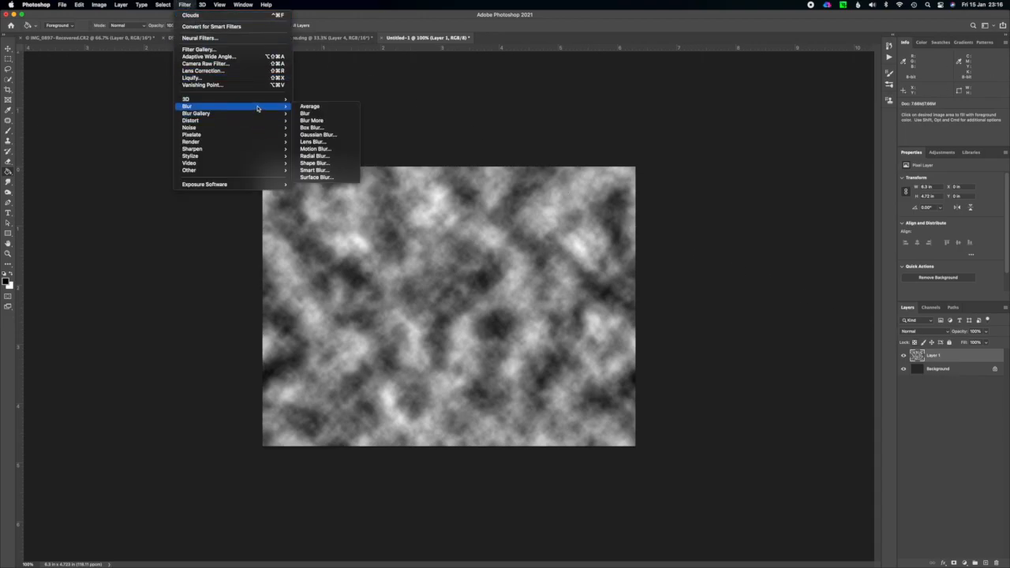
left_click(320, 148)
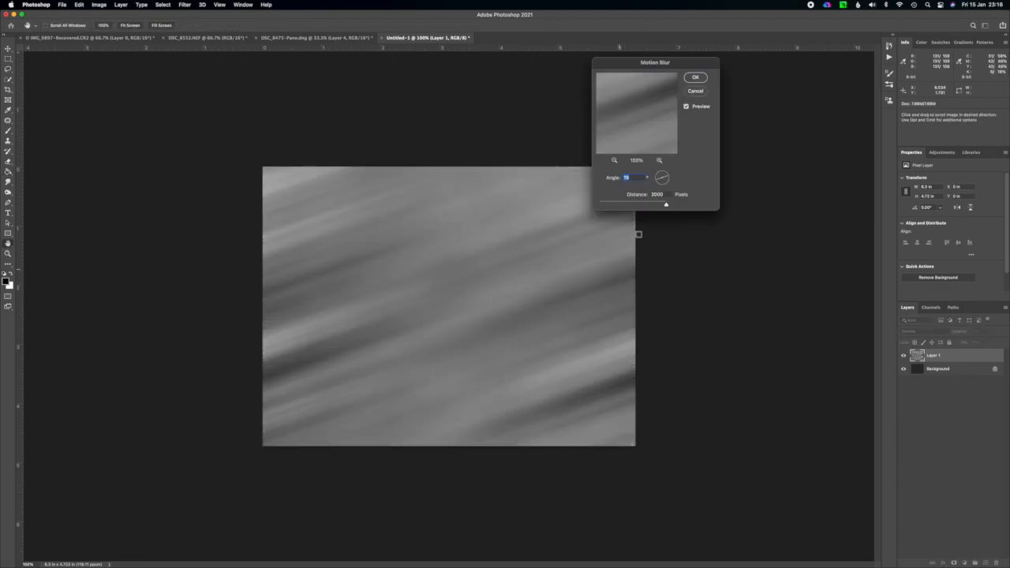
mouse_move(667, 207)
left_mouse_down()
mouse_move(609, 203)
mouse_move(668, 206)
left_mouse_up()
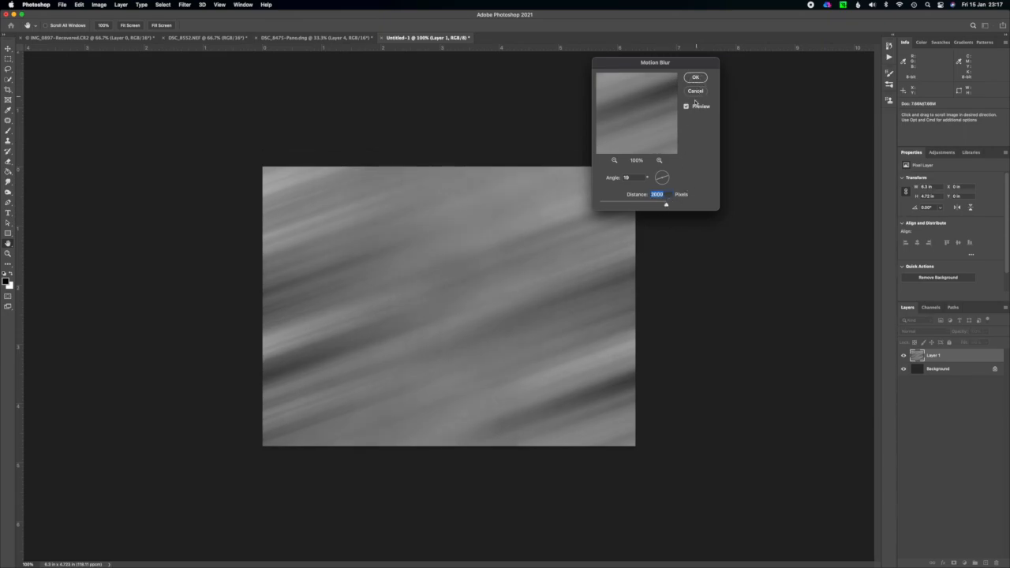
left_click(697, 78)
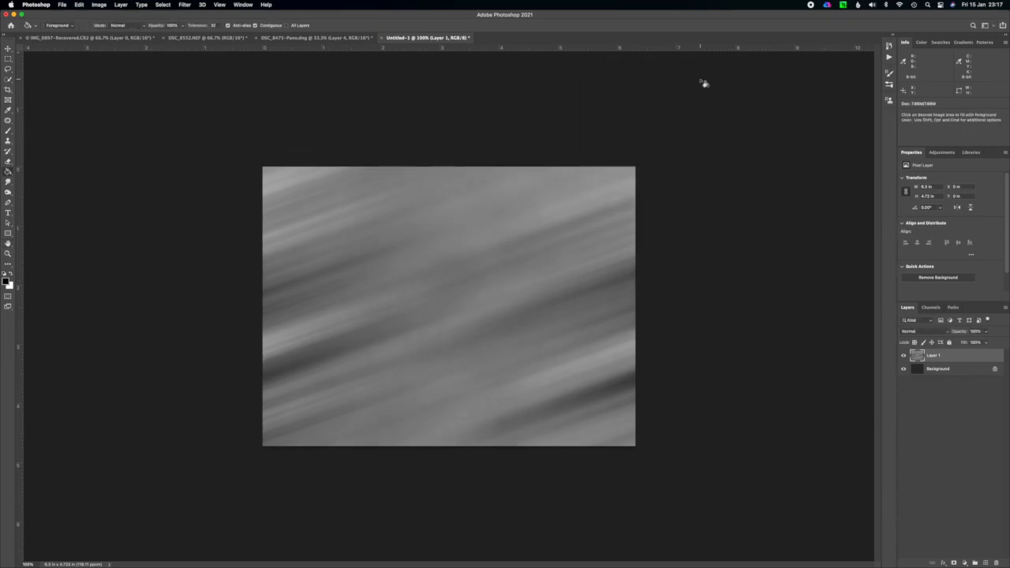
Duplicate the blurred clouds layer, set the copy's blending mode to Multiply, and reduce its opacity to 73%.
key("super+j")
left_click(932, 331)
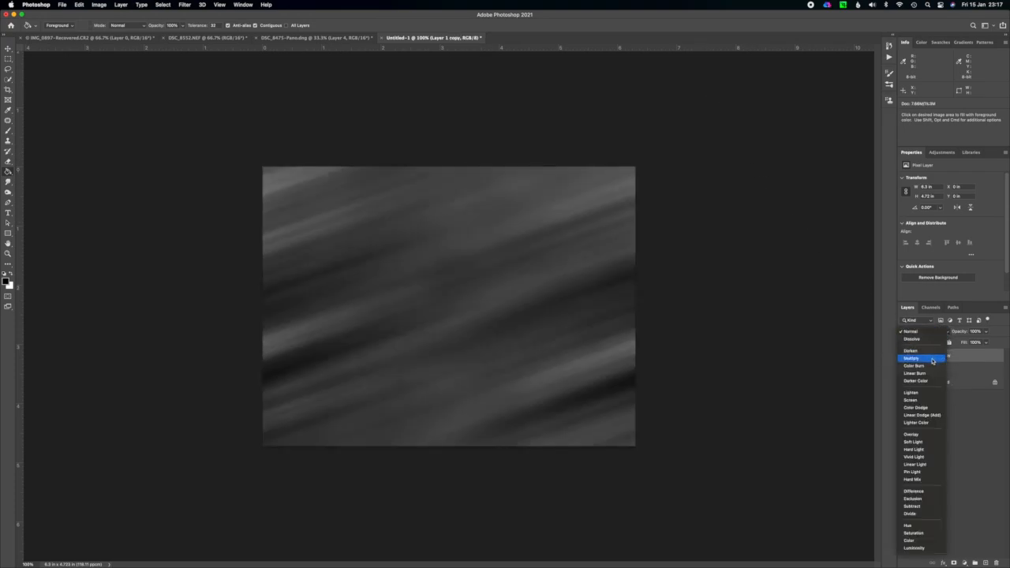
left_click(933, 361)
left_click(986, 332)
mouse_move(987, 342)
left_mouse_down()
mouse_move(975, 343)
mouse_move(986, 338)
left_mouse_up()
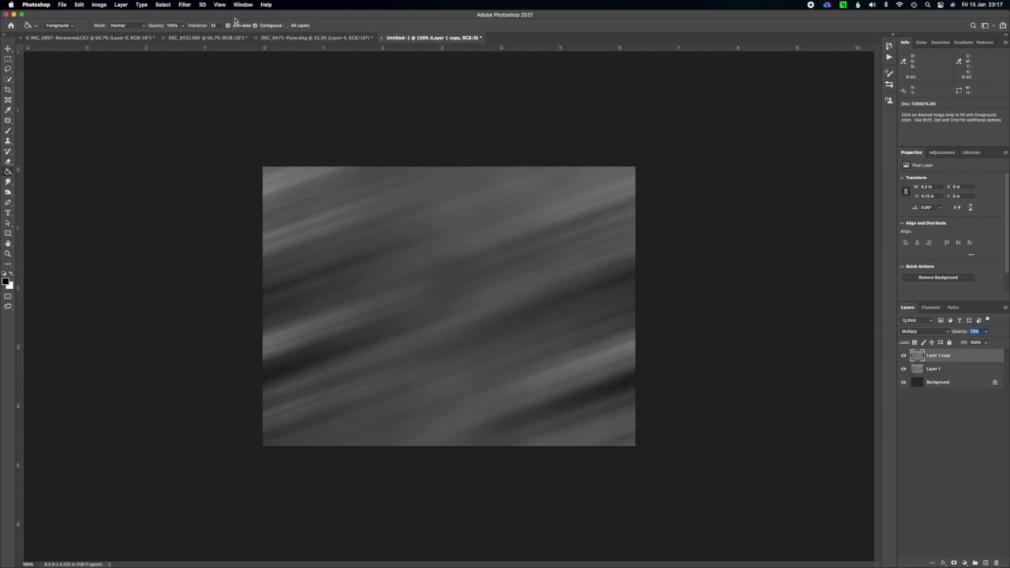
Soften the Multiply clouds copy with a Gaussian Blur, using a smaller radius than the dialog's preset value.
left_click(187, 6)
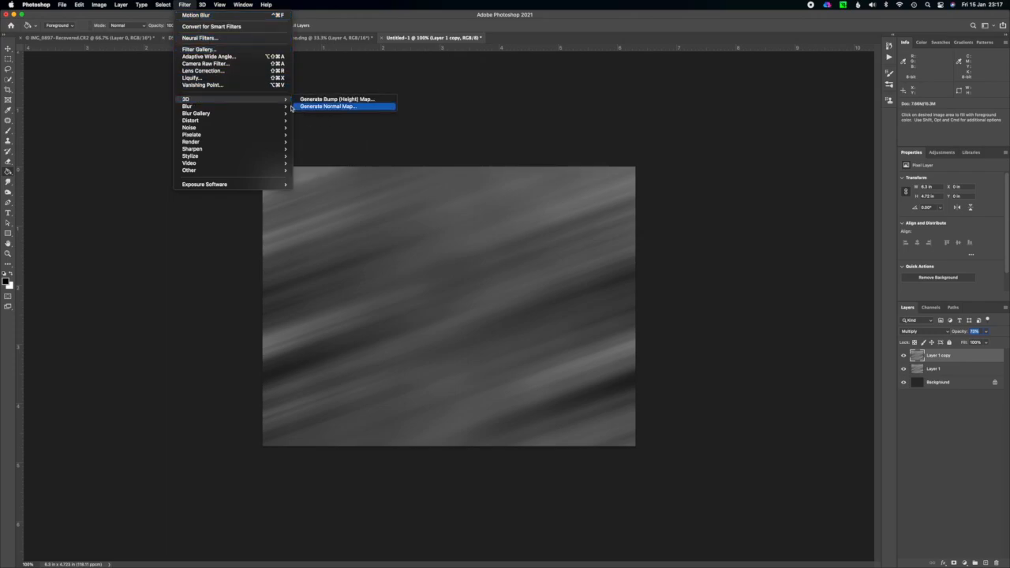
mouse_move(277, 105)
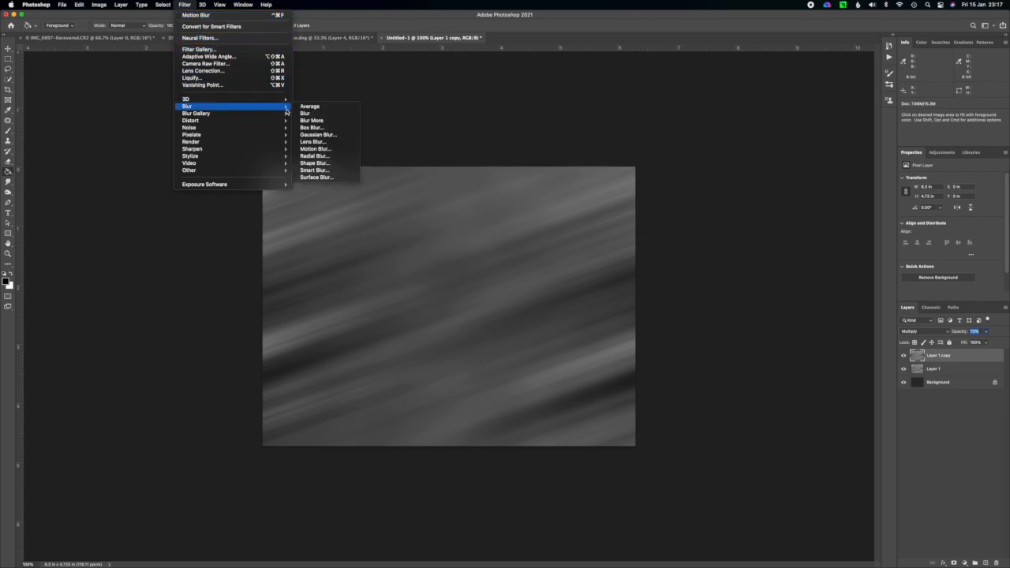
left_click(318, 134)
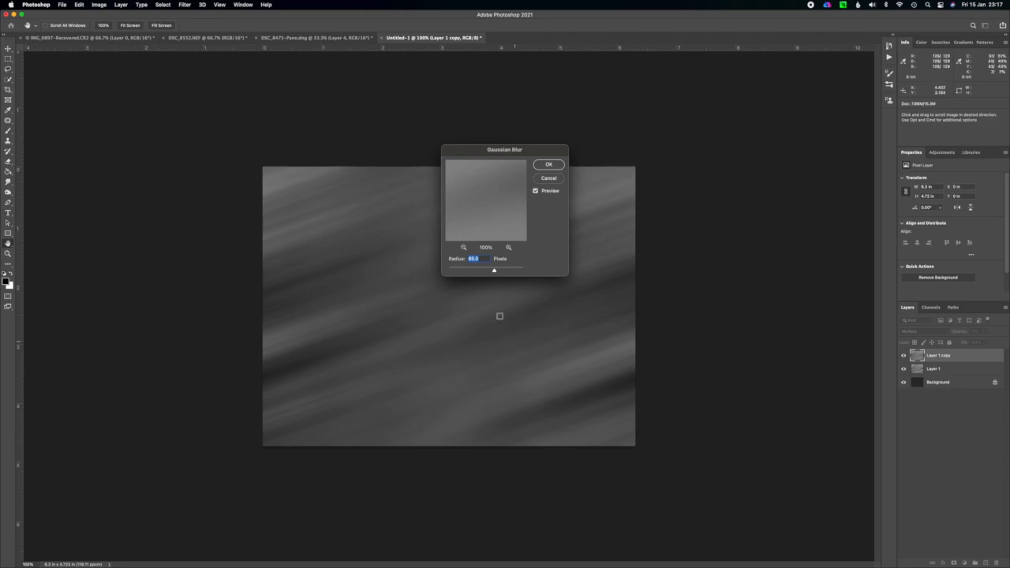
mouse_move(493, 271)
left_mouse_down()
mouse_move(472, 271)
mouse_move(484, 271)
left_mouse_up()
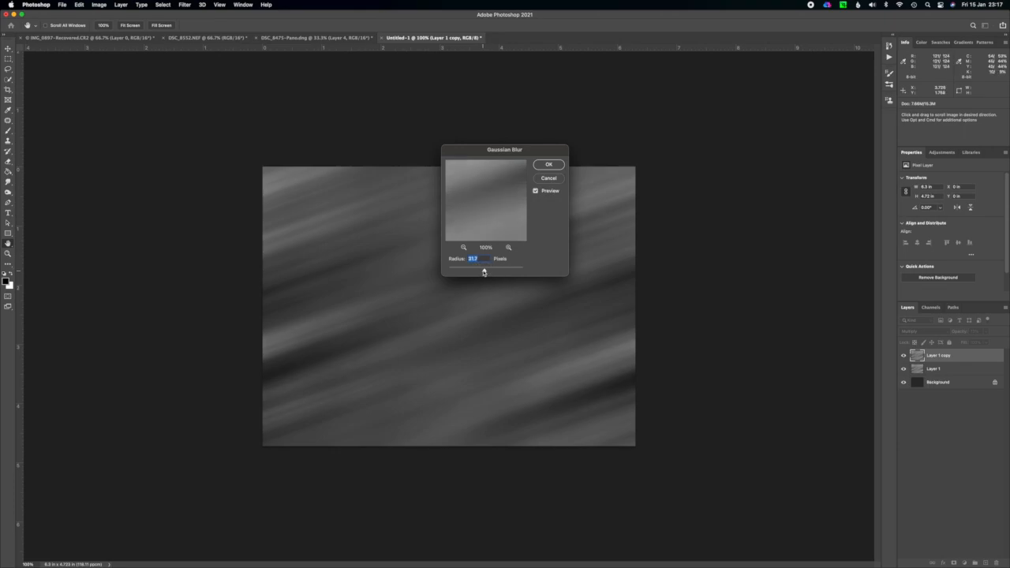
left_click(551, 167)
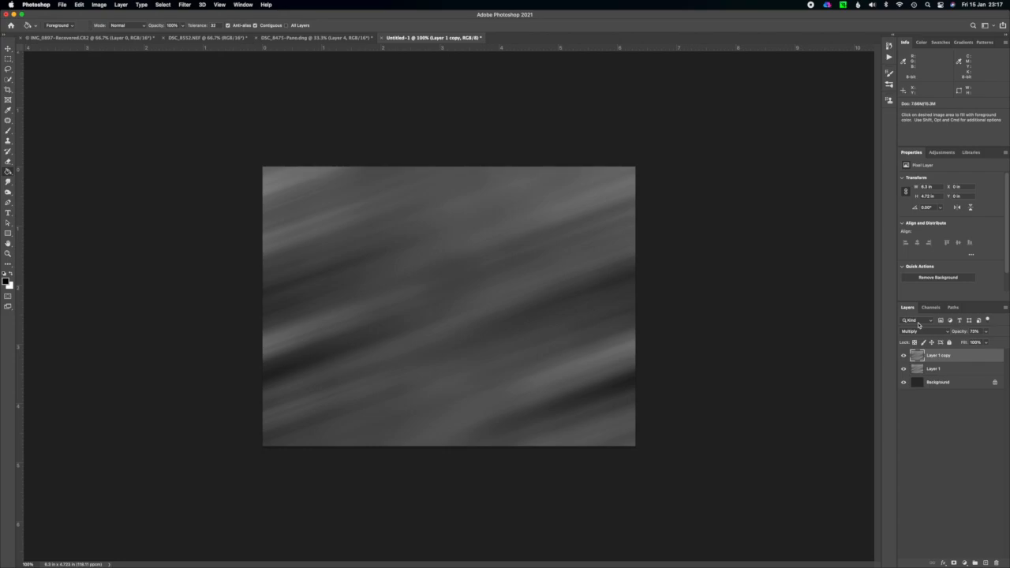
Merge all visible sky layers into one and copy the result into the DSC_8475-Pano document, accepting the bit-depth difference.
key("super+shift+e")
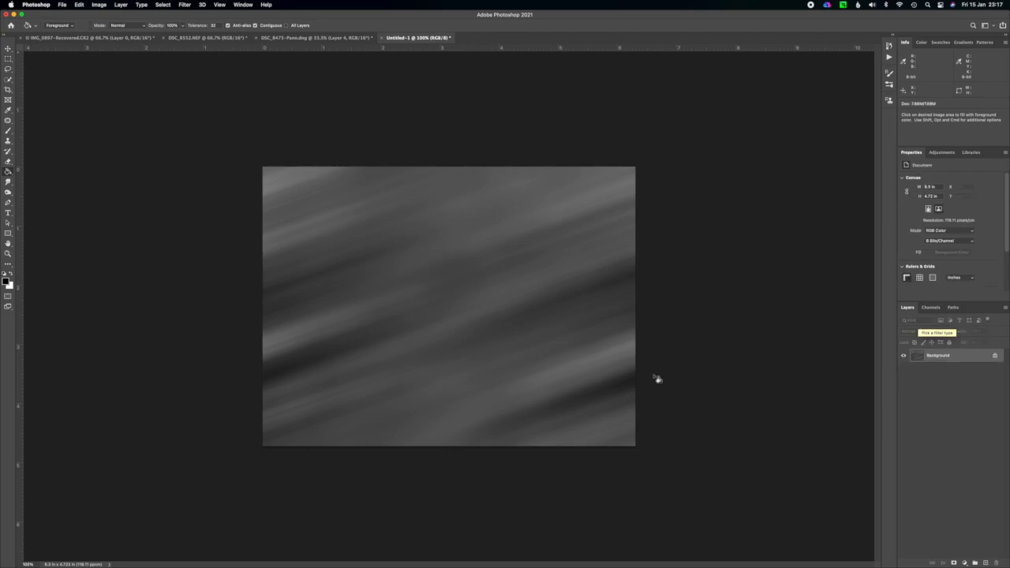
left_click_drag(957, 359, 557, 292)
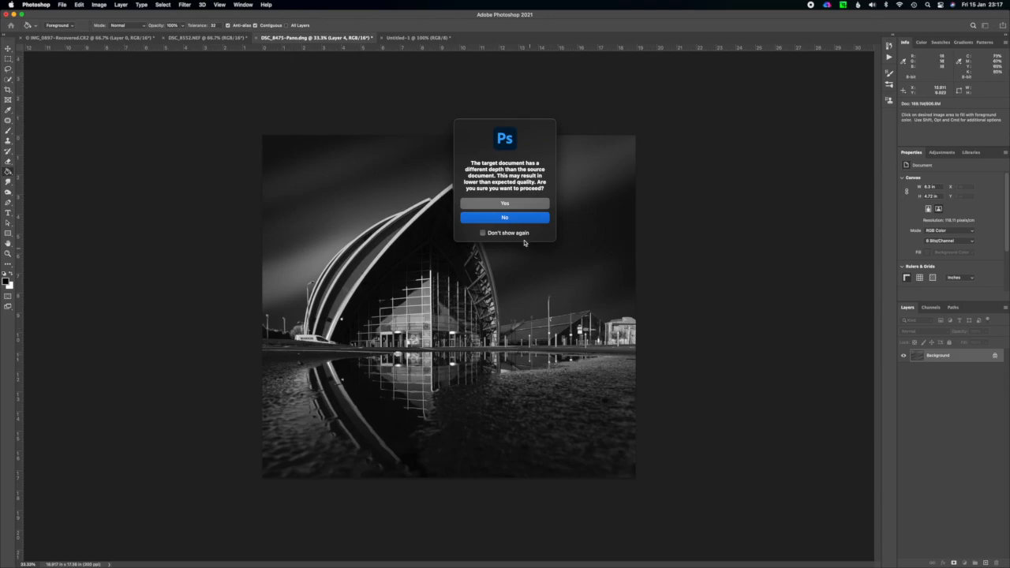
left_click(525, 208)
left_click(578, 315)
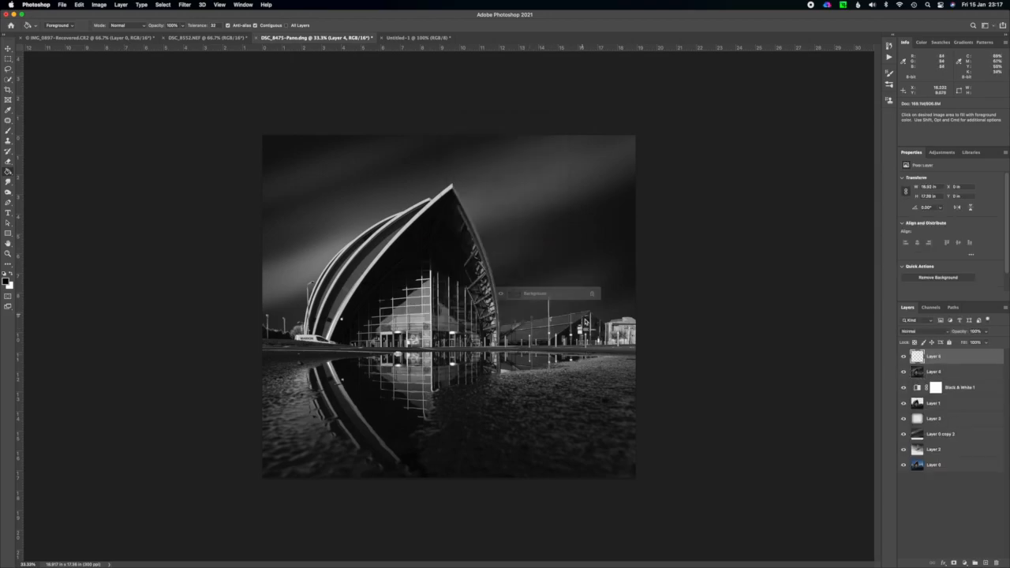
Place the new sky layer beneath Layer 4 and scale it to about 330% so it covers the photo's full sky area.
key("super+bracketleft")
key("super+t")
left_click_drag(497, 244, 246, 122)
left_click_drag(385, 205, 351, 212)
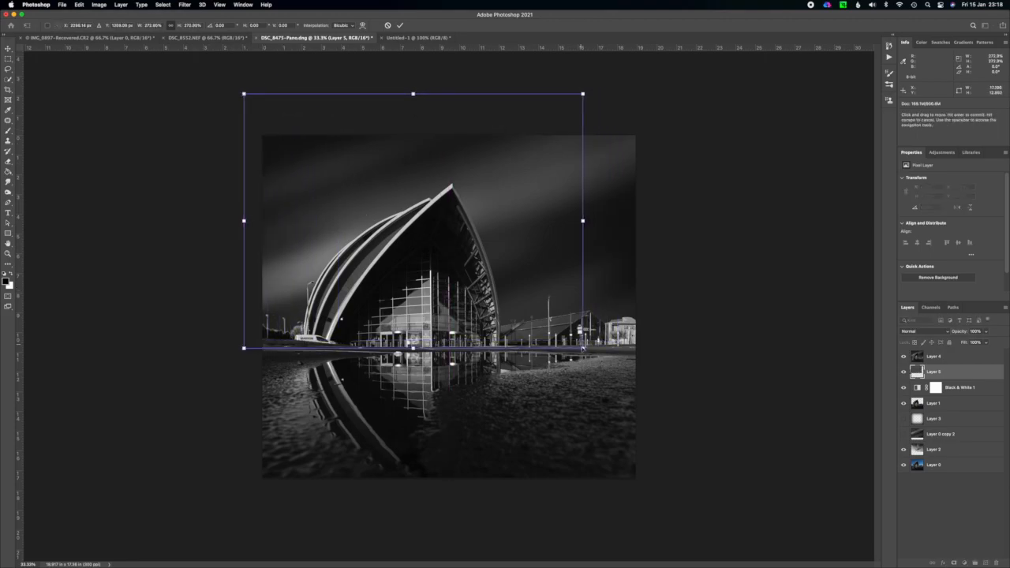
left_click_drag(582, 347, 655, 352)
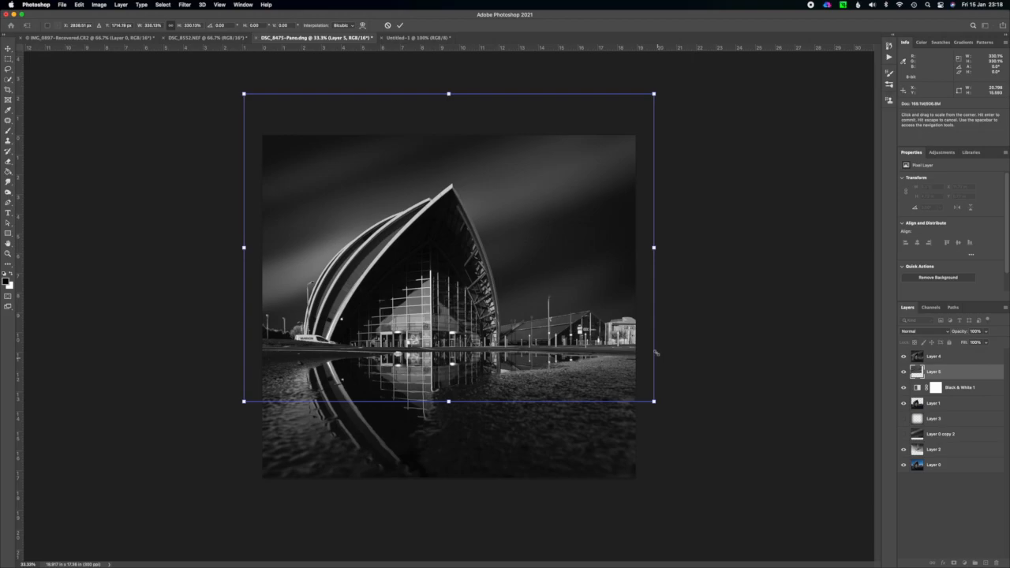
key("Return")
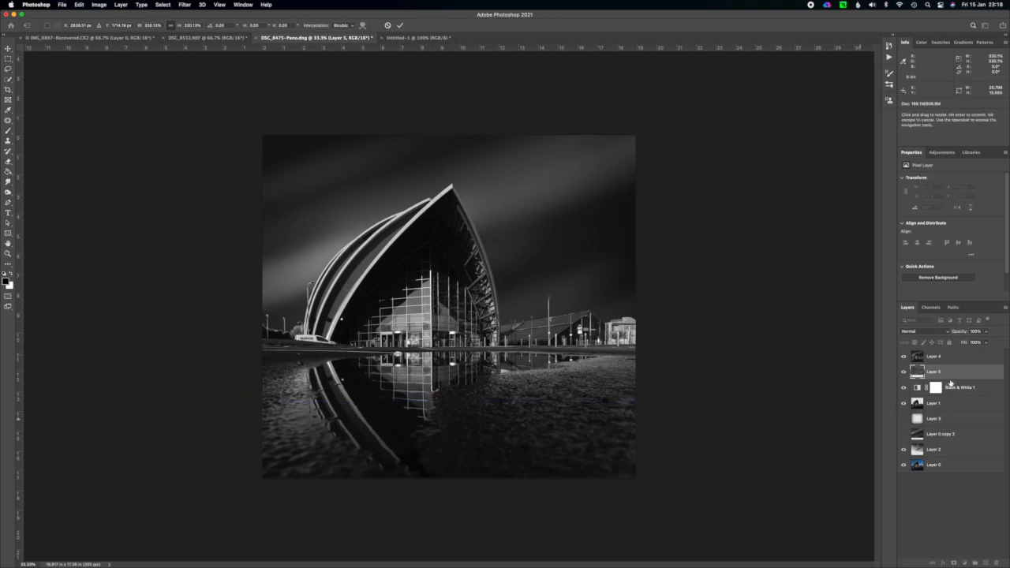
Move the new sky layer directly beneath the Layer 1 building cut-out and hide Layer 4.
left_click_drag(947, 414, 948, 417)
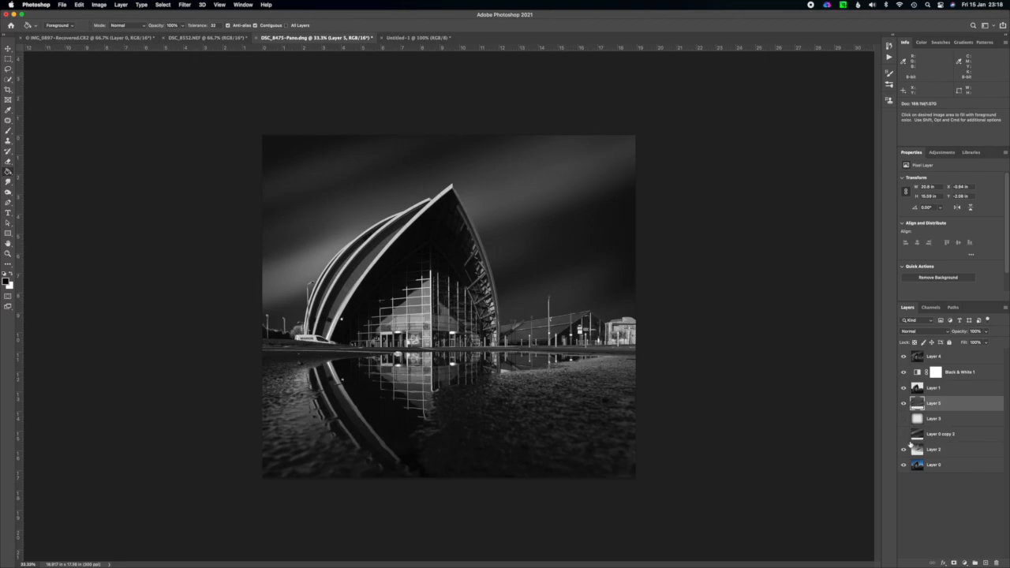
left_click(904, 357)
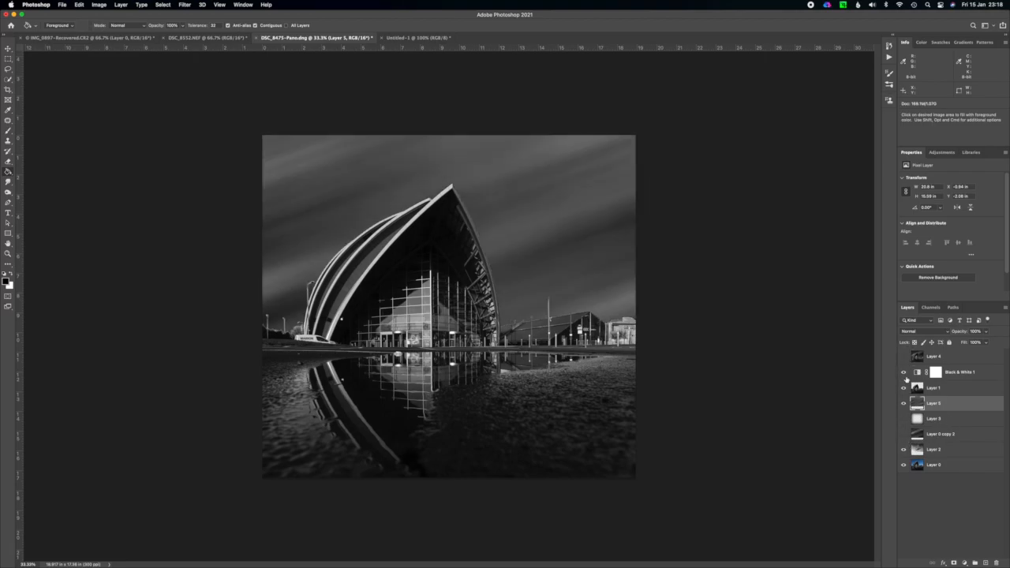
Move the dark-edge Layer 3 above the new sky, make it visible, and set its opacity to about 72%.
left_click_drag(948, 420, 937, 398)
left_click(904, 404)
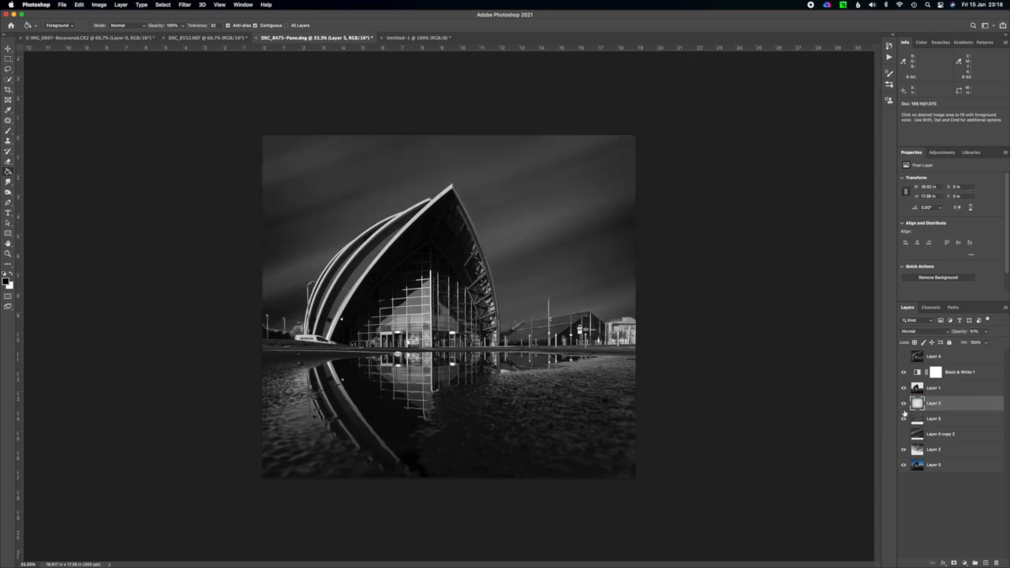
left_click(986, 331)
left_click_drag(991, 342, 997, 343)
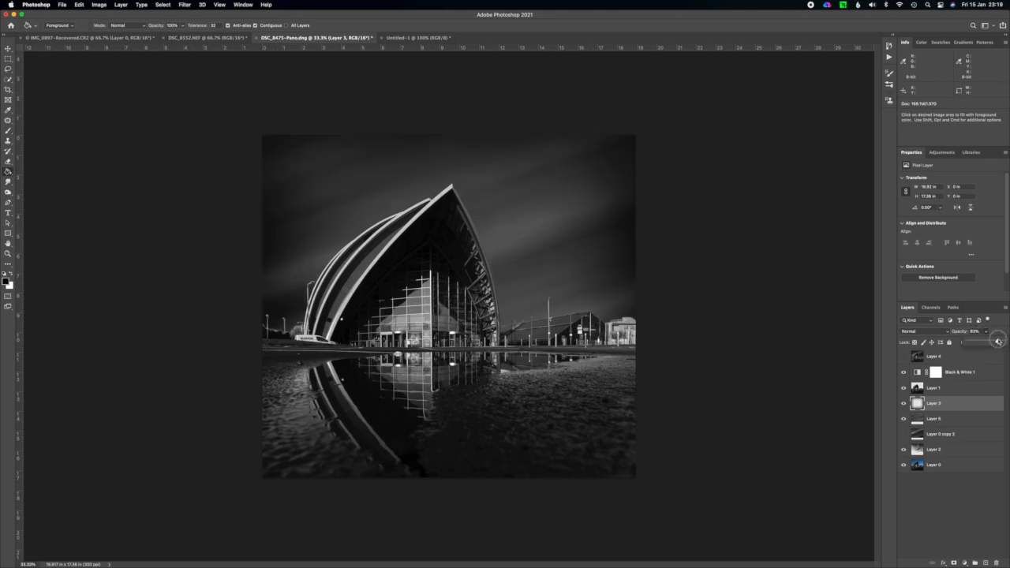
left_click_drag(997, 342, 992, 342)
left_click(986, 333)
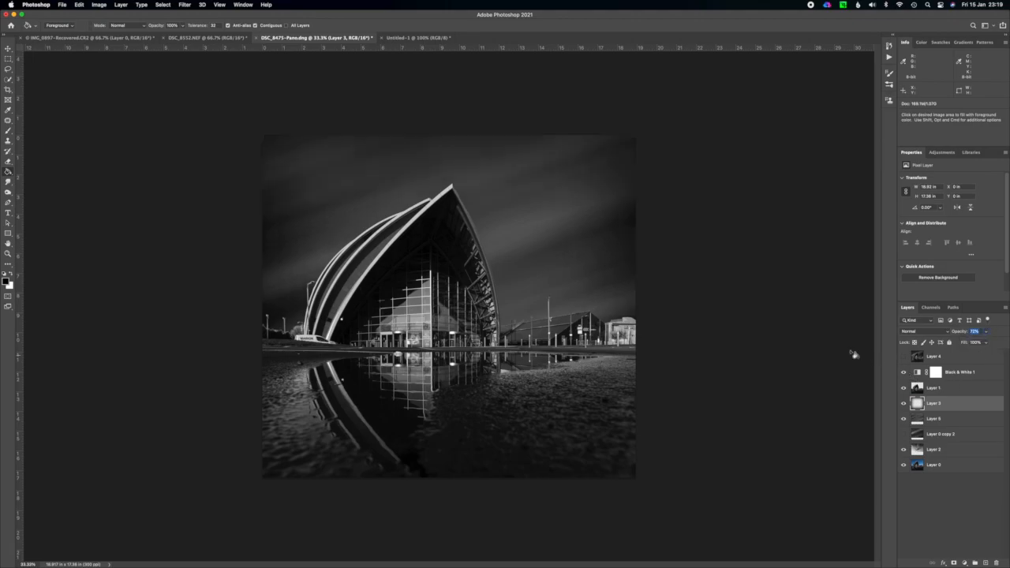